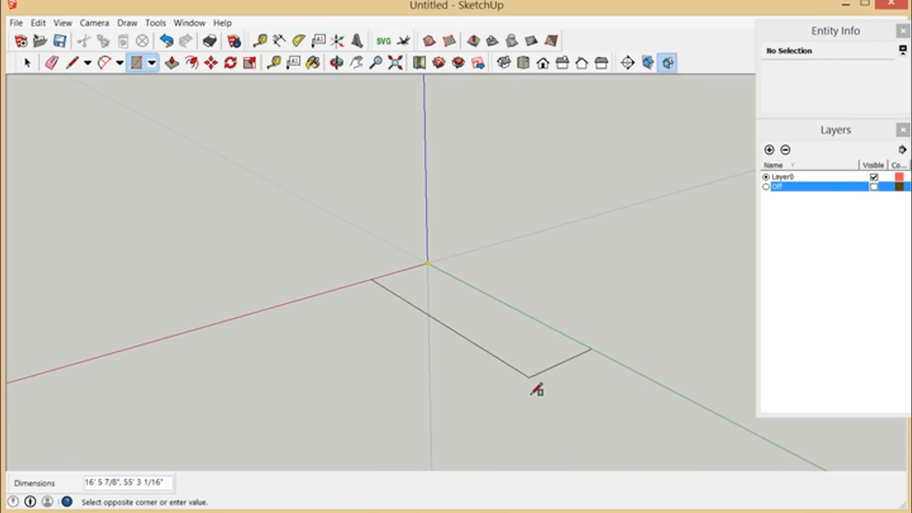
Step: Draw a rectangle about 28' 8" by 60' 6" on the ground from the origin and push/pull it up 86"
click(500, 428)
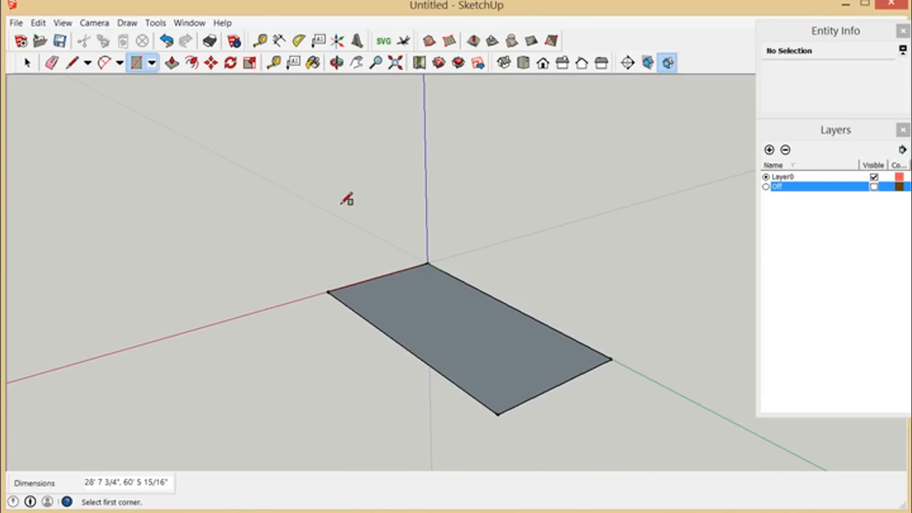
click(172, 64)
click(173, 63)
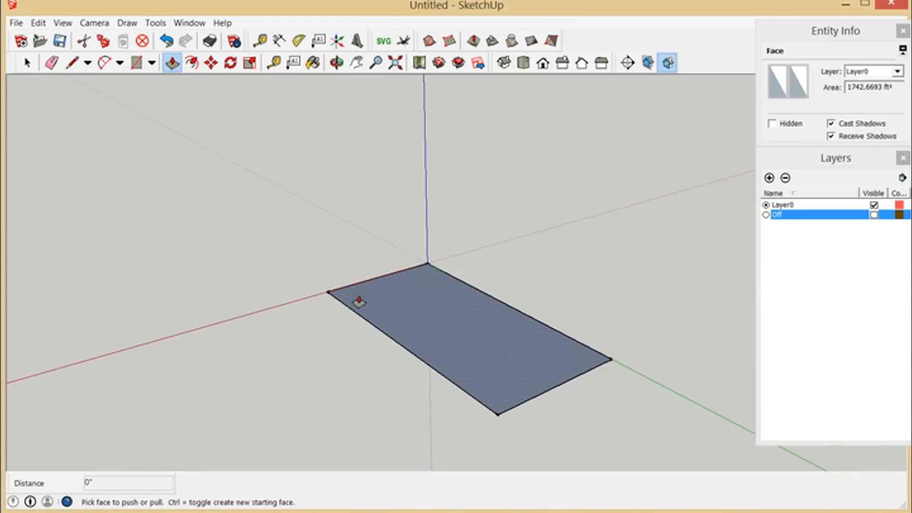
scroll(305, 273, down, 2)
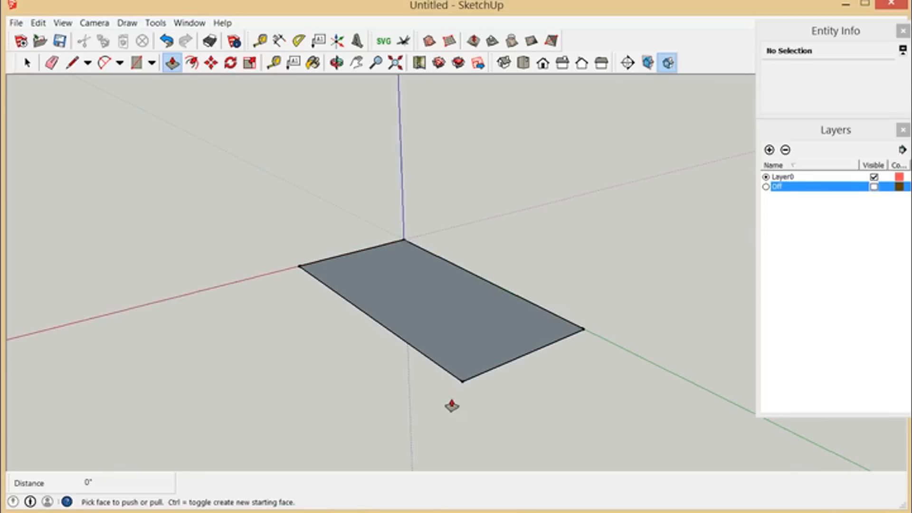
scroll(475, 423, up, 1)
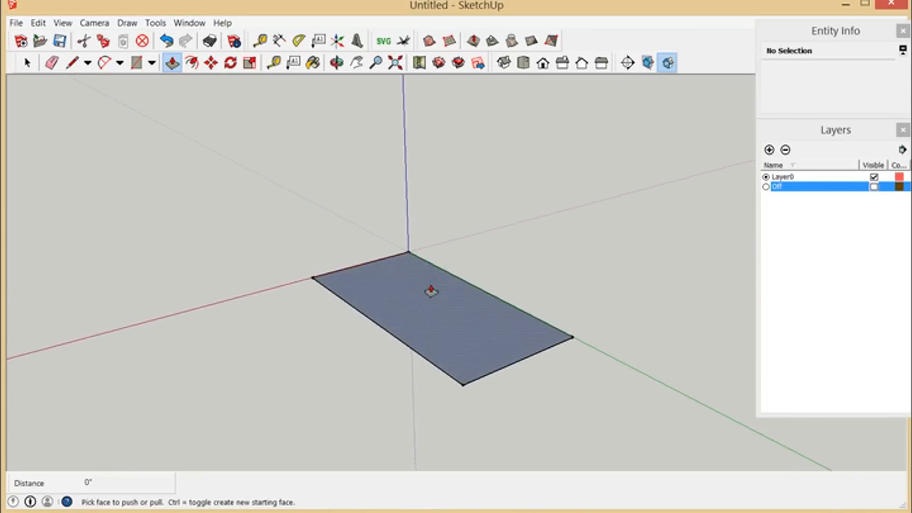
click(447, 310)
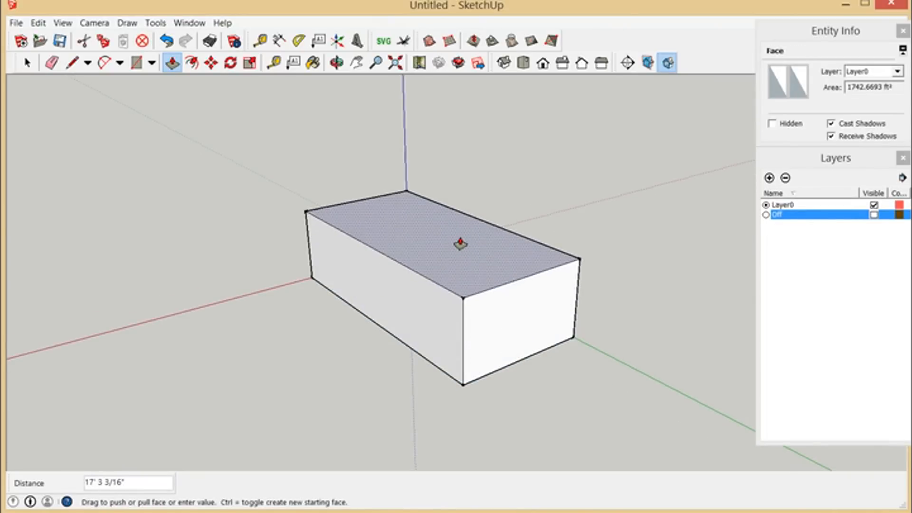
click(460, 243)
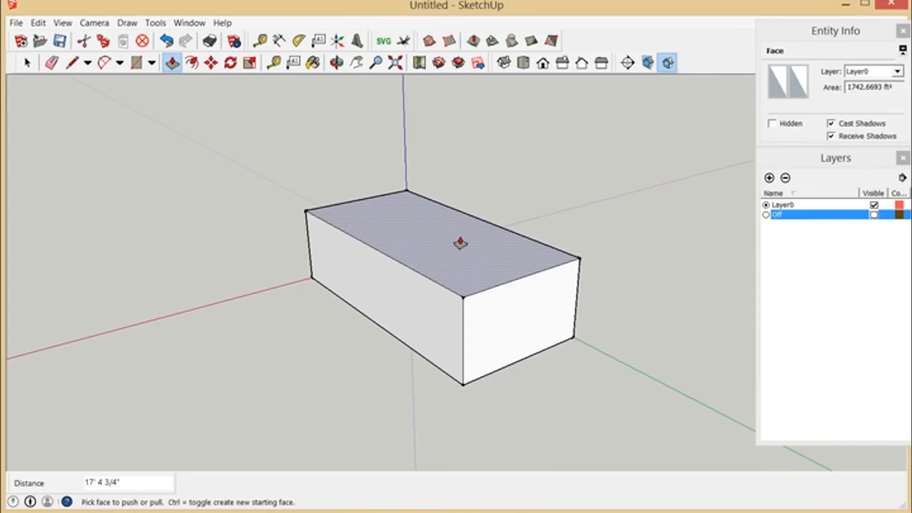
text(86)
key(Return)
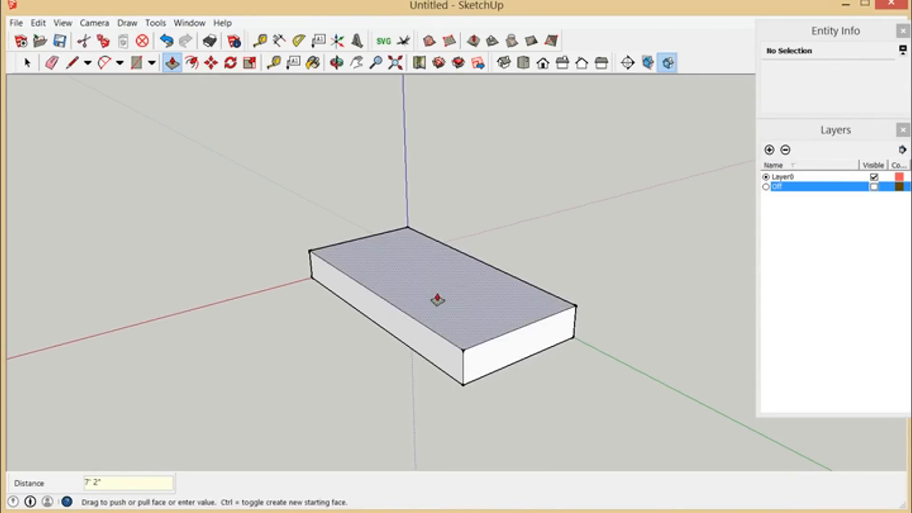
Step: Undo the box extrusion and the ground rectangle
scroll(439, 302, up, 3)
scroll(438, 280, down, 2)
scroll(457, 333, up, 2)
scroll(463, 377, up, 2)
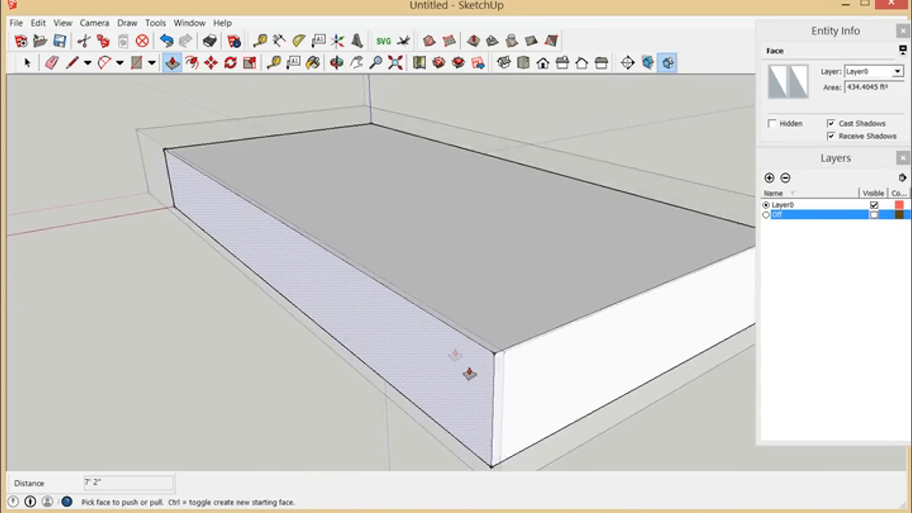
scroll(393, 281, down, 3)
scroll(475, 380, down, 1)
scroll(475, 380, down, 1)
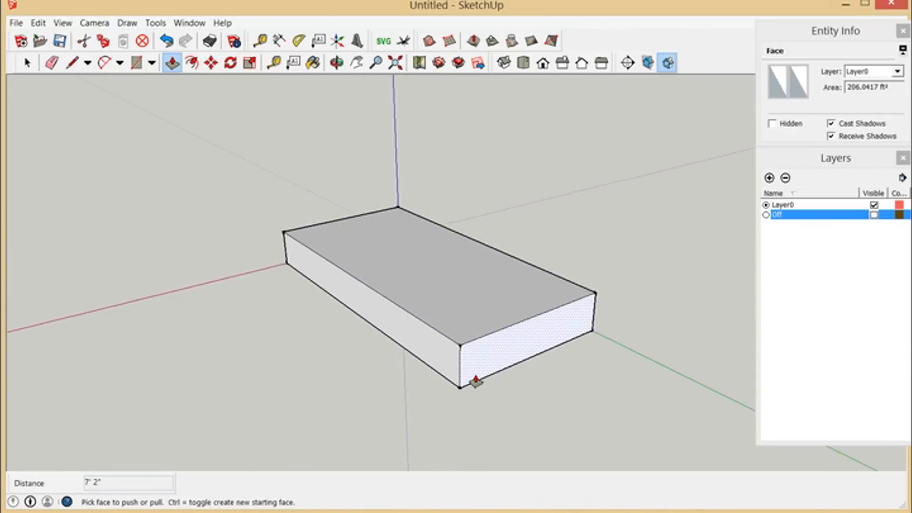
key(ctrl+z)
key(ctrl+z)
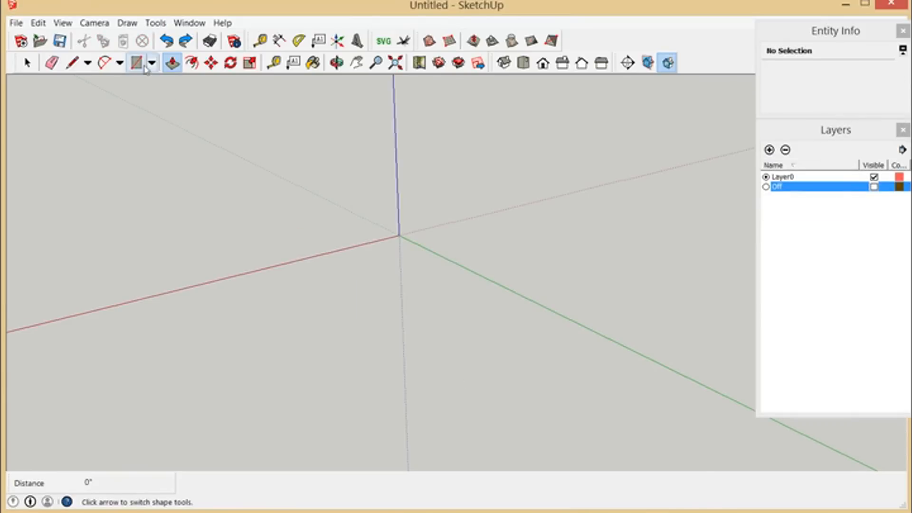
Step: Draw a smaller ground rectangle about 16' 7" by 33' 2" starting at the origin
click(136, 62)
click(399, 236)
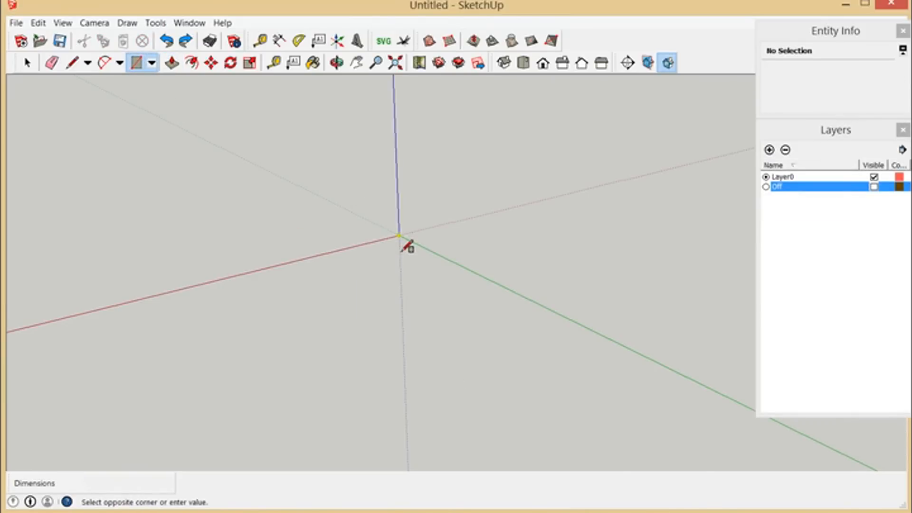
click(421, 313)
scroll(418, 257, up, 5)
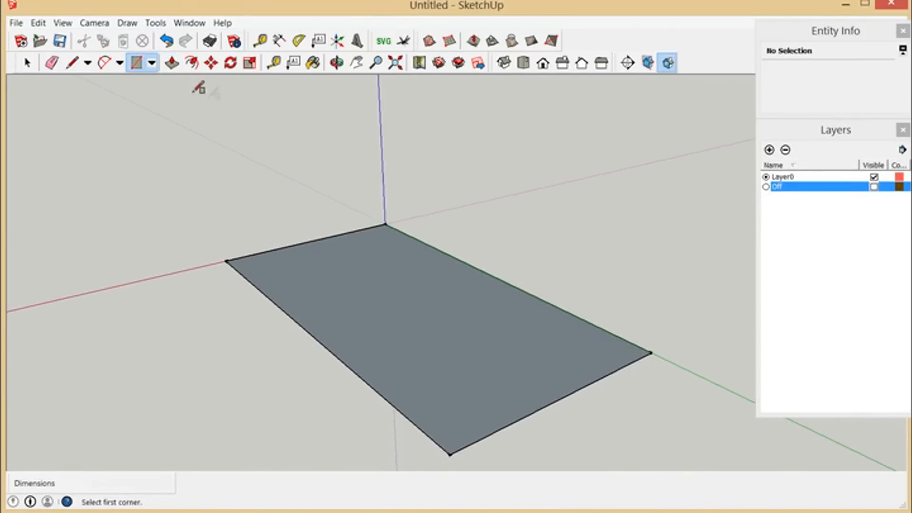
Step: Push/pull the ground rectangle up into a box 7' 2" high
click(173, 63)
drag(406, 320, 406, 280)
text(8)
key(Return)
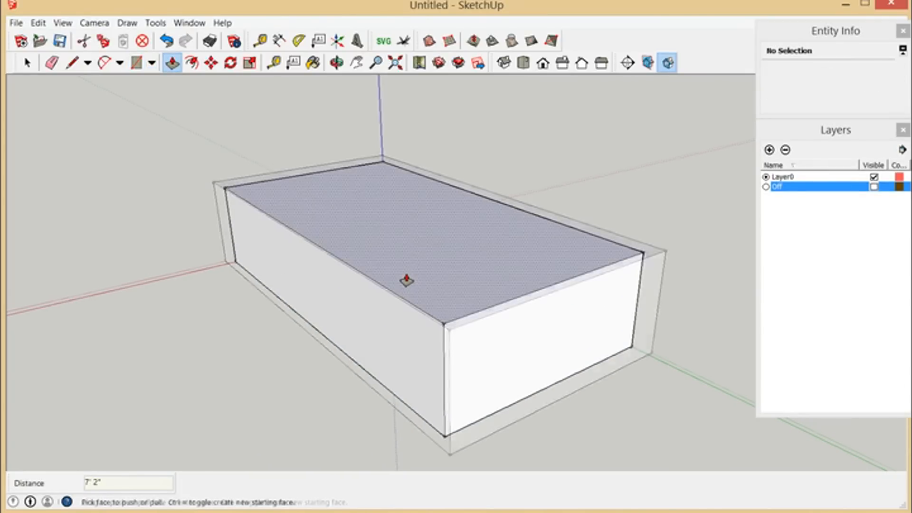
scroll(427, 242, down, 4)
scroll(404, 341, up, 5)
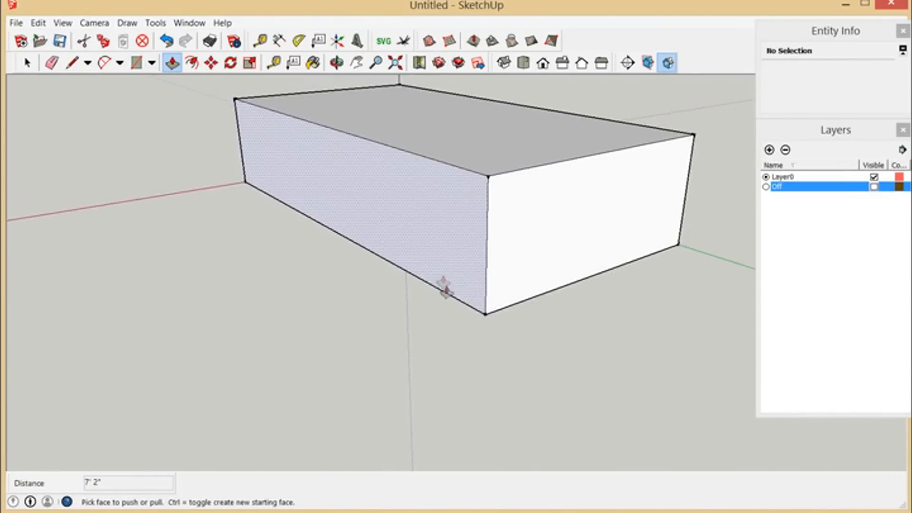
scroll(452, 355, down, 2)
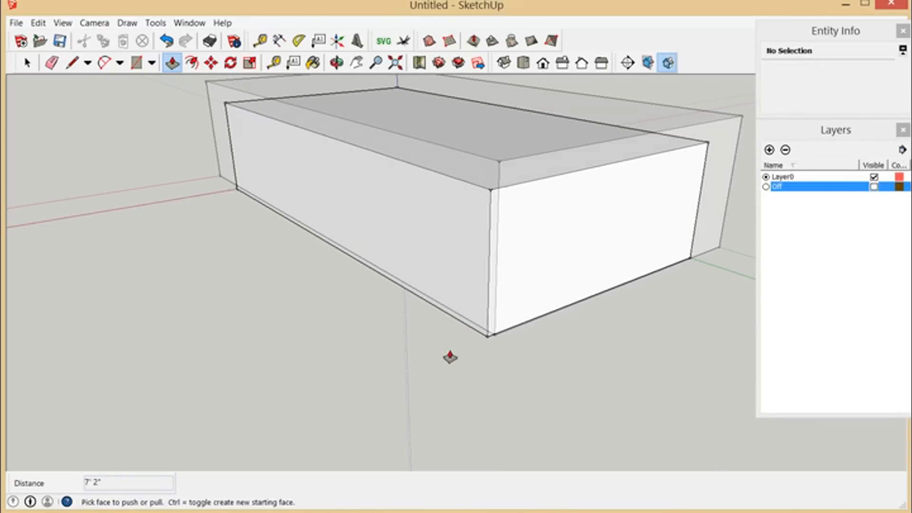
Step: Place a guide line on the ground parallel to the box's long bottom edge, offset 64" outward along the red axis
click(275, 63)
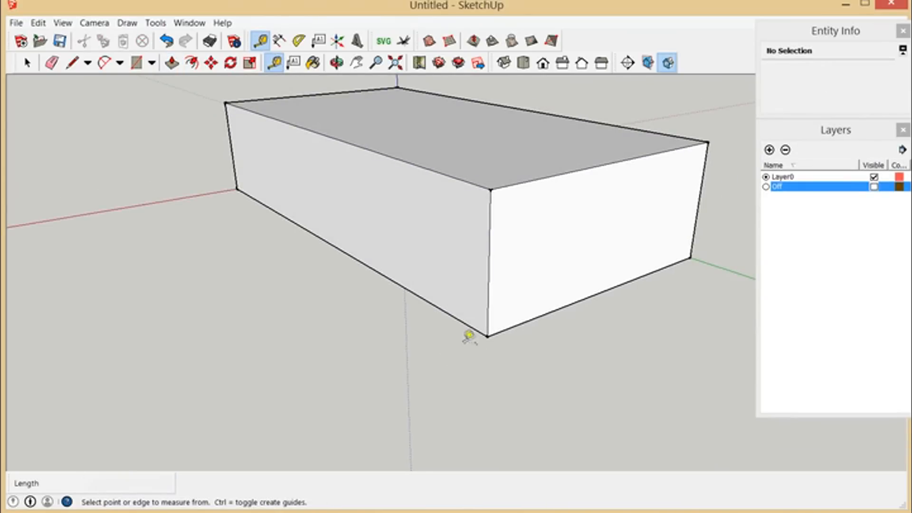
click(459, 320)
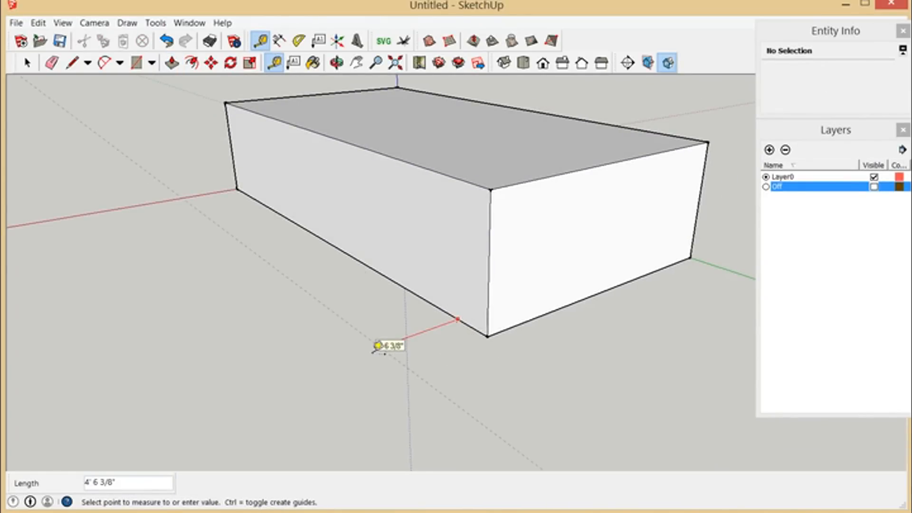
text(64)
key(Return)
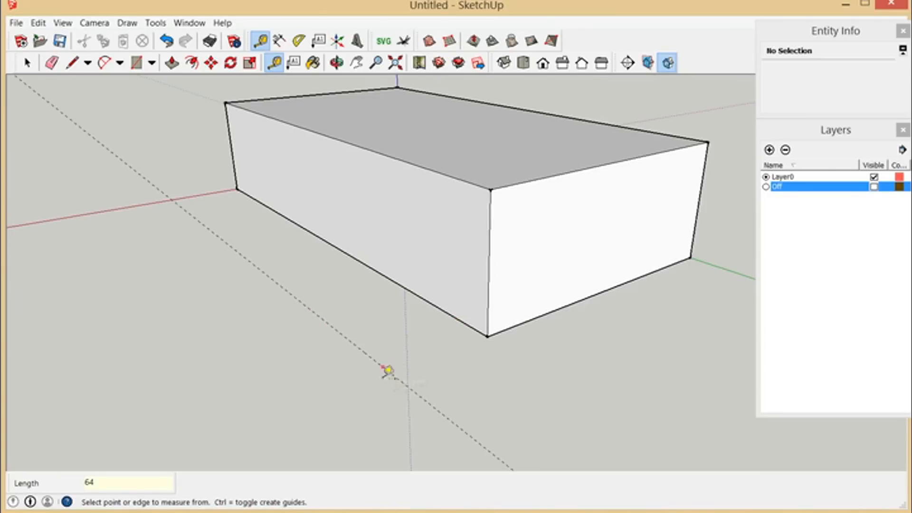
Step: Make all faces and edges of the box a group and select that group
middle_drag(405, 286, 289, 325)
key(space)
drag(227, 107, 644, 380)
right_click(460, 260)
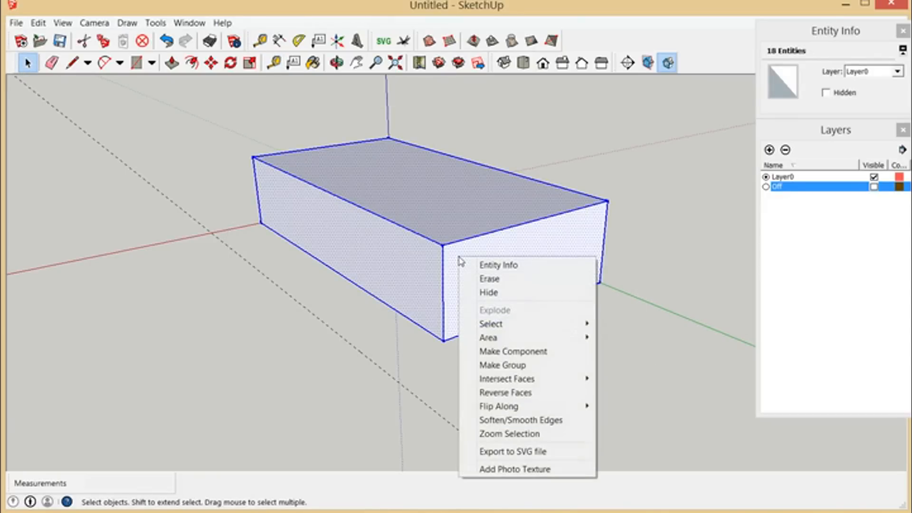
click(511, 365)
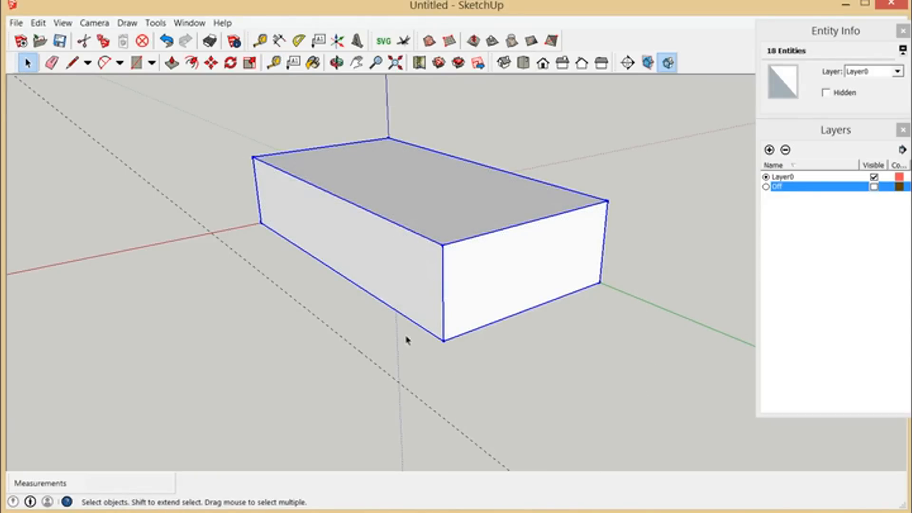
click(407, 338)
scroll(411, 309, up, 5)
scroll(472, 230, down, 1)
click(483, 261)
Step: Draw a 9.555" line down the box's nearest vertical edge, starting at its top corner
scroll(442, 252, up, 1)
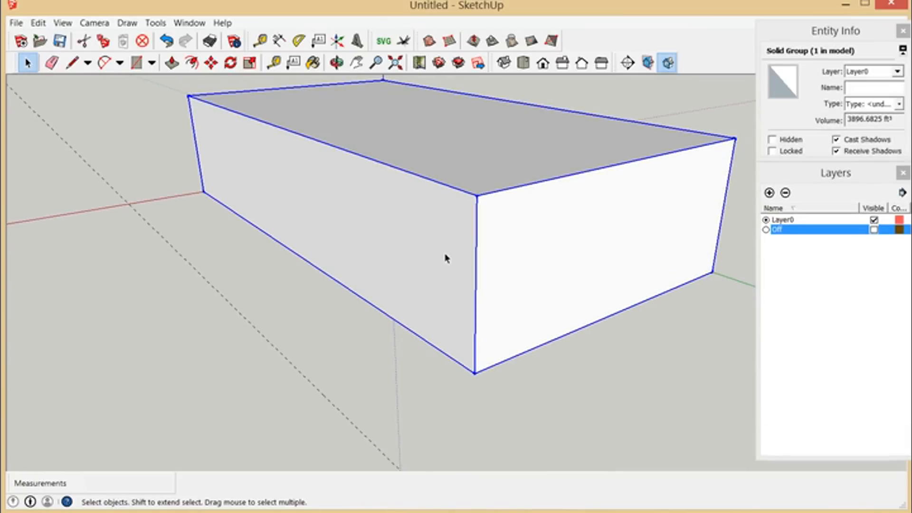
scroll(430, 265, down, 1)
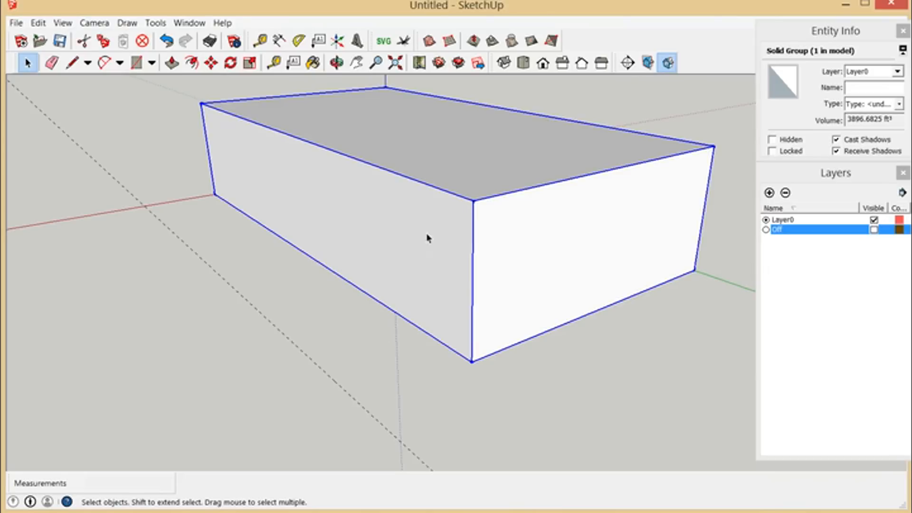
scroll(427, 338, up, 1)
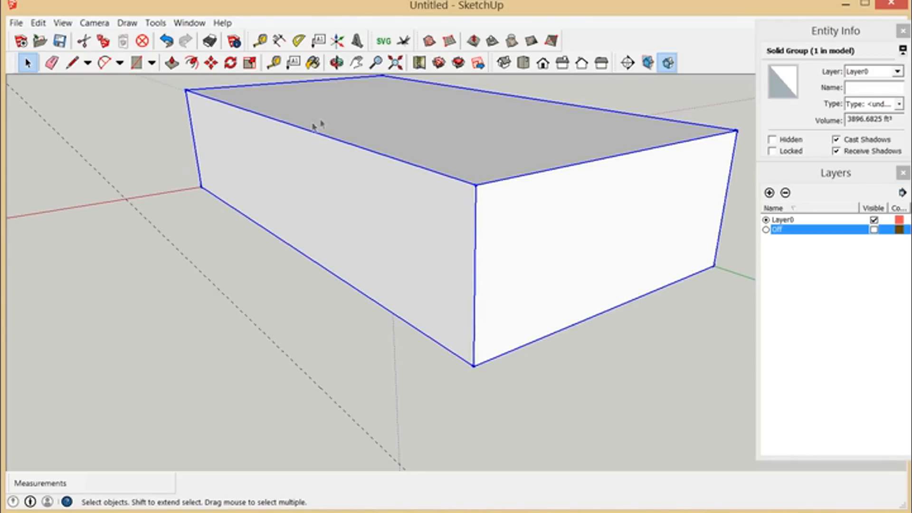
scroll(428, 289, down, 1)
scroll(348, 257, up, 3)
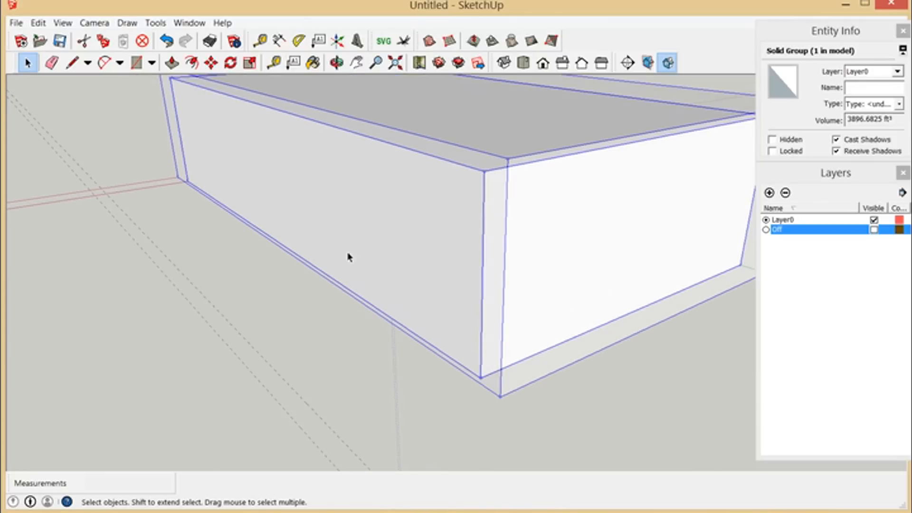
click(73, 63)
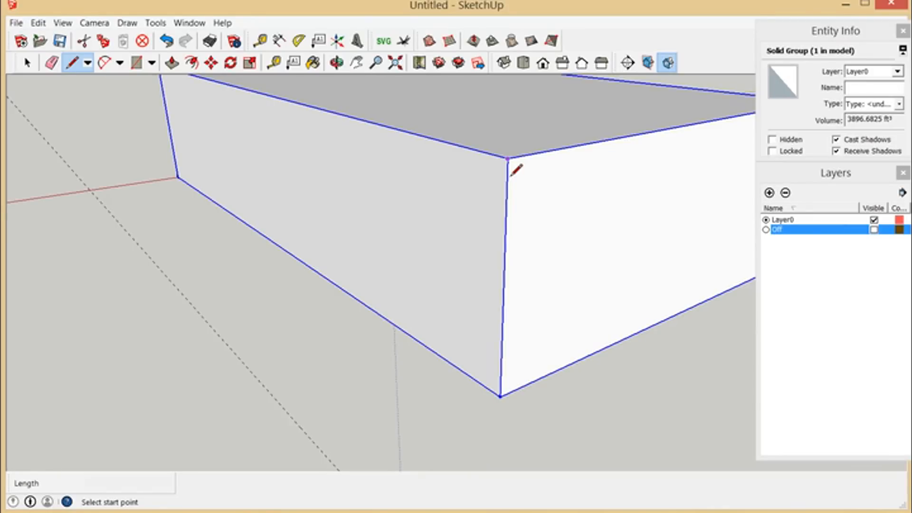
click(511, 172)
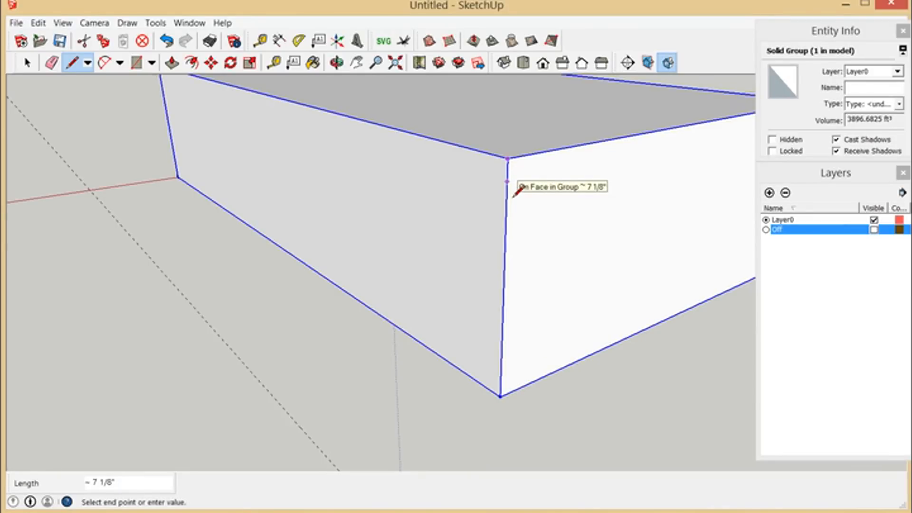
text(9)
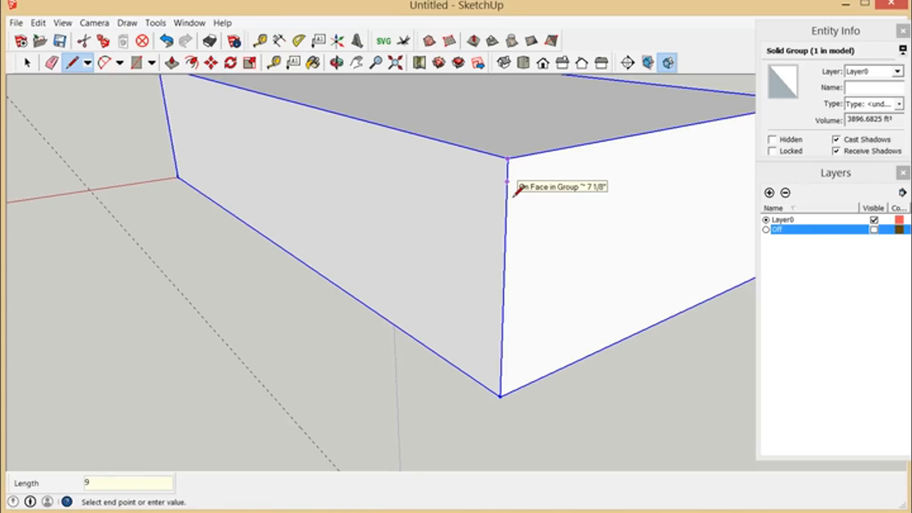
text(.555)
key(Return)
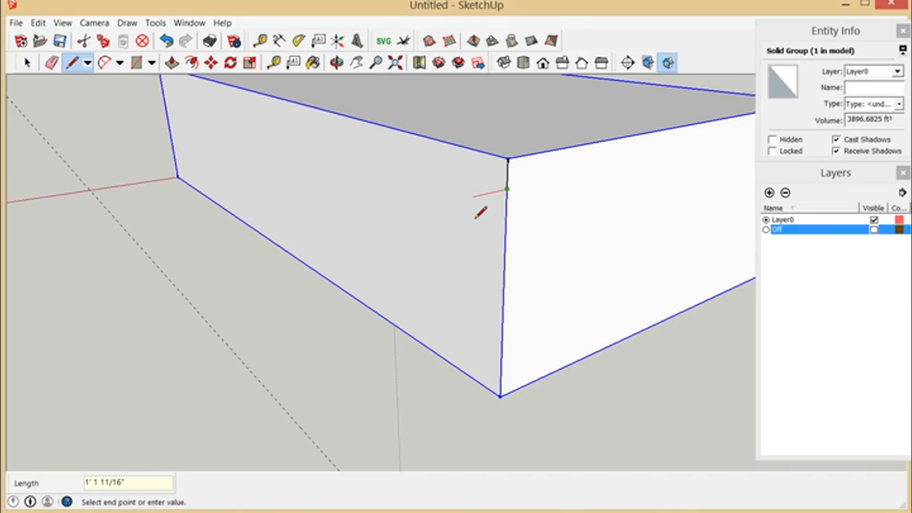
Step: Complete the rectangular profile with an outward line along the red axis, a vertical line up, and a closing line to the box's top corner
key(Return)
scroll(489, 195, up, 3)
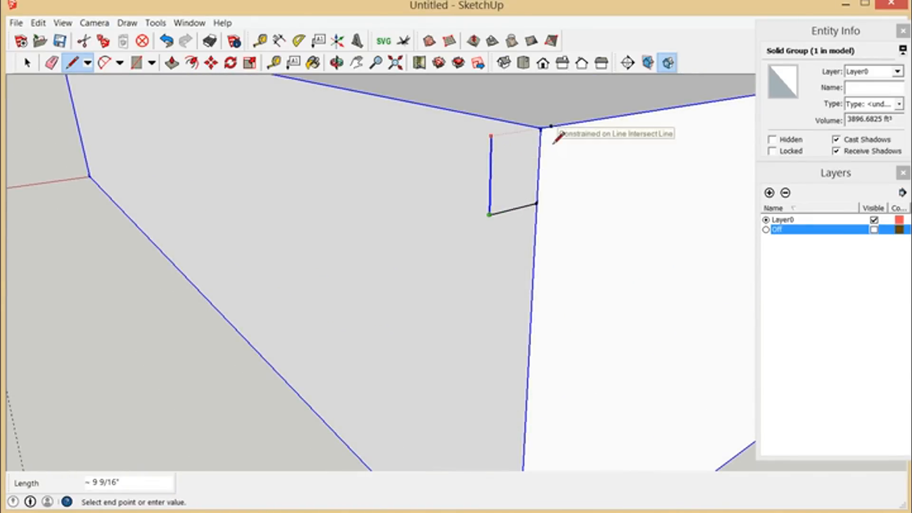
click(536, 149)
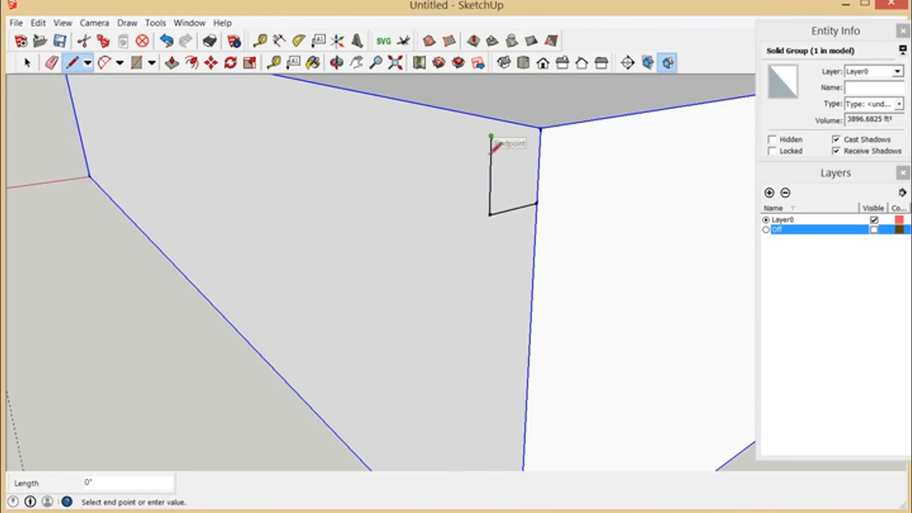
click(537, 145)
scroll(542, 304, down, 2)
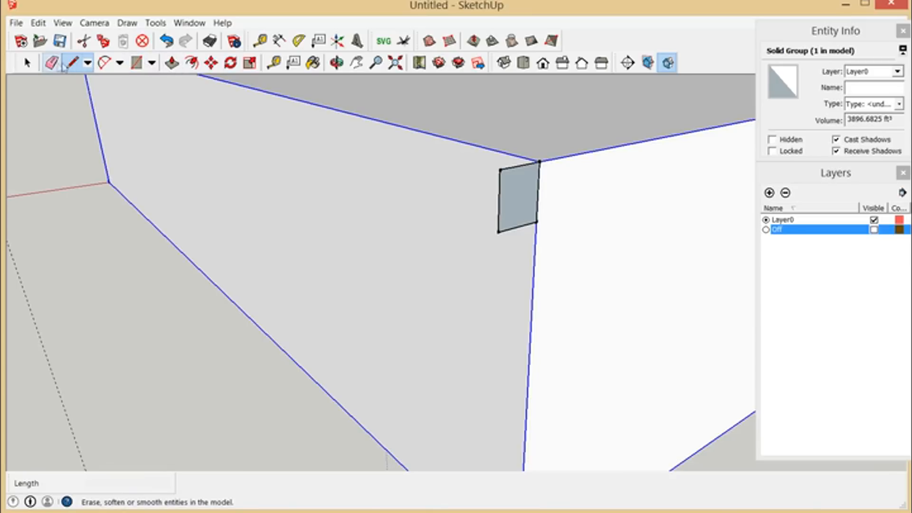
Step: Push/pull the corner profile 24" along the box's long wall
click(172, 63)
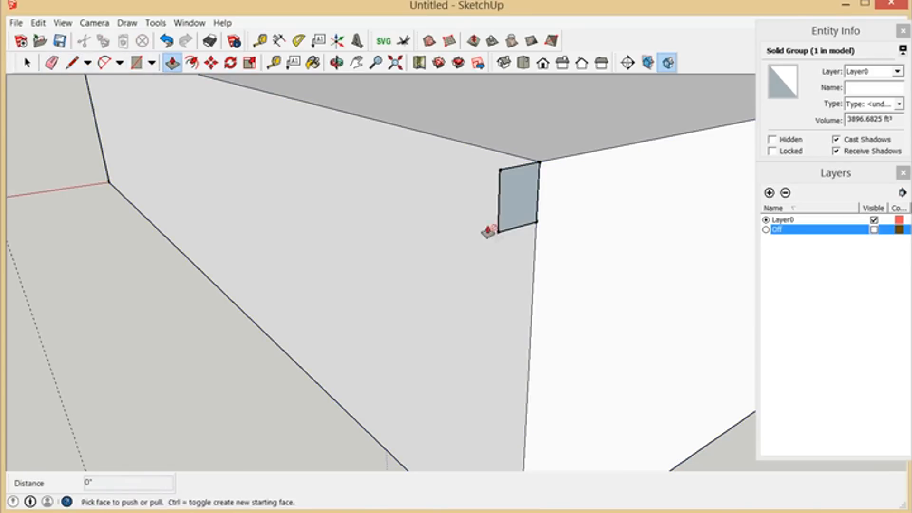
click(513, 202)
click(454, 189)
text(2')
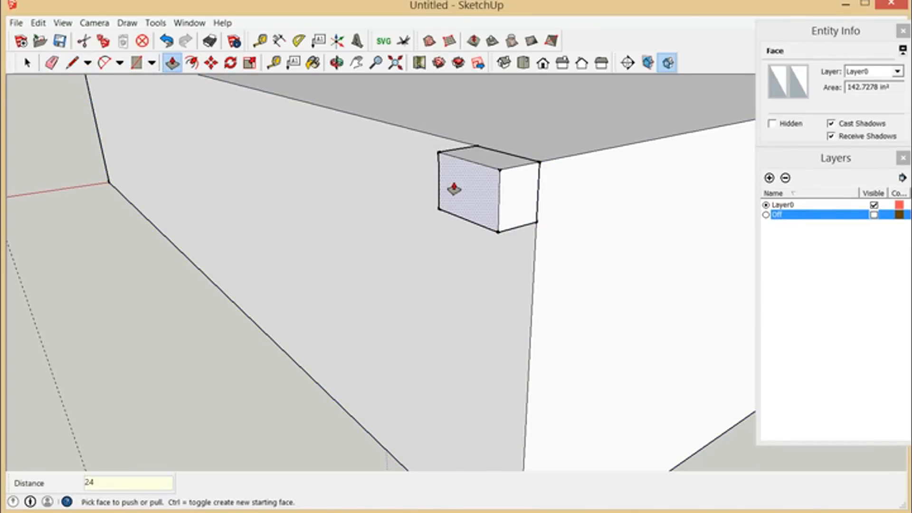
key(Return)
Step: Make the whole extruded block at the box's top corner a group
scroll(455, 189, down, 2)
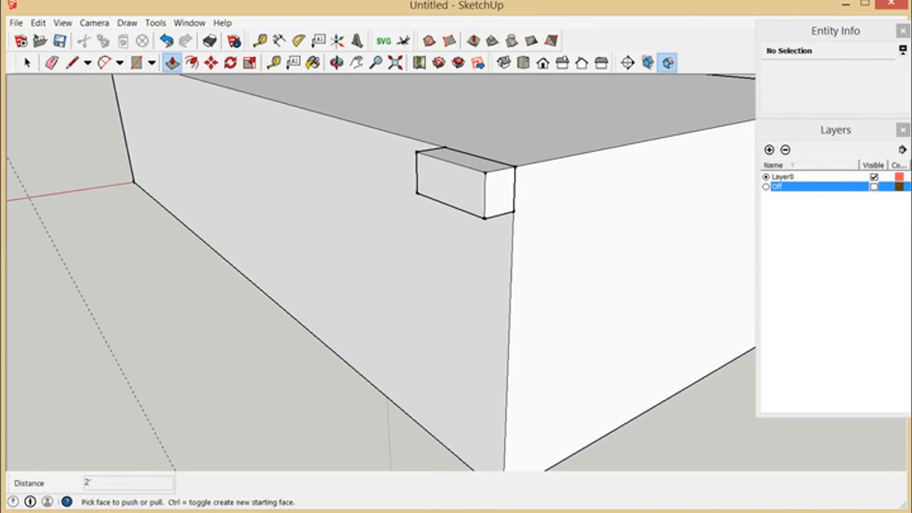
key(space)
drag(398, 131, 537, 246)
right_click(483, 189)
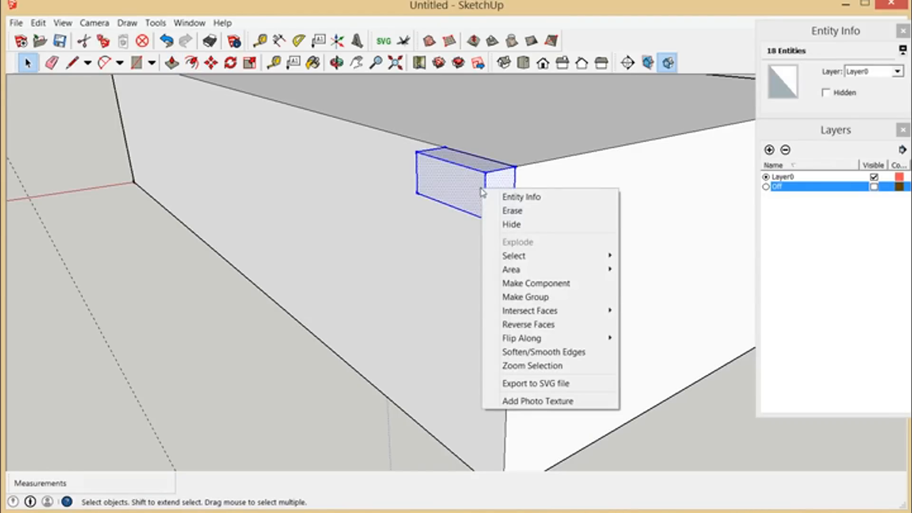
click(517, 297)
Step: Copy the block group from its upper corner at the wall to its lower outer corner, forming a second stair step
scroll(436, 195, down, 2)
scroll(452, 243, up, 1)
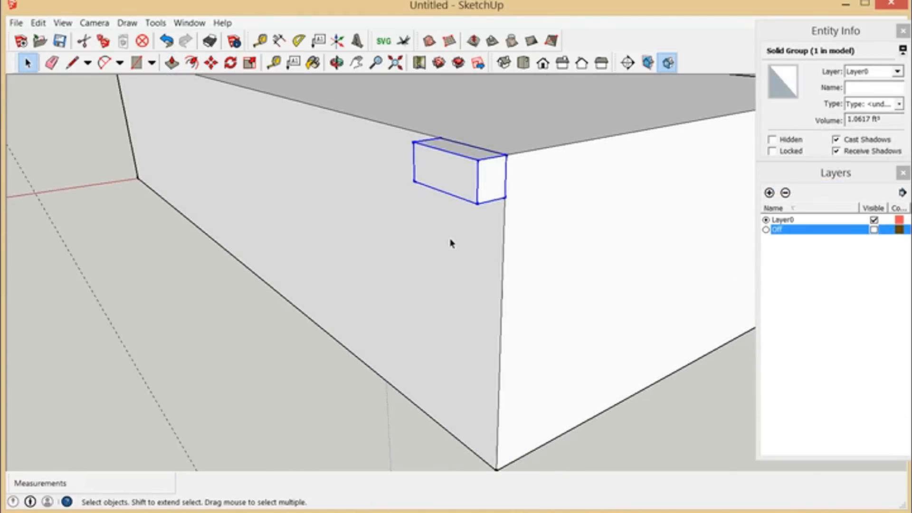
scroll(365, 284, down, 1)
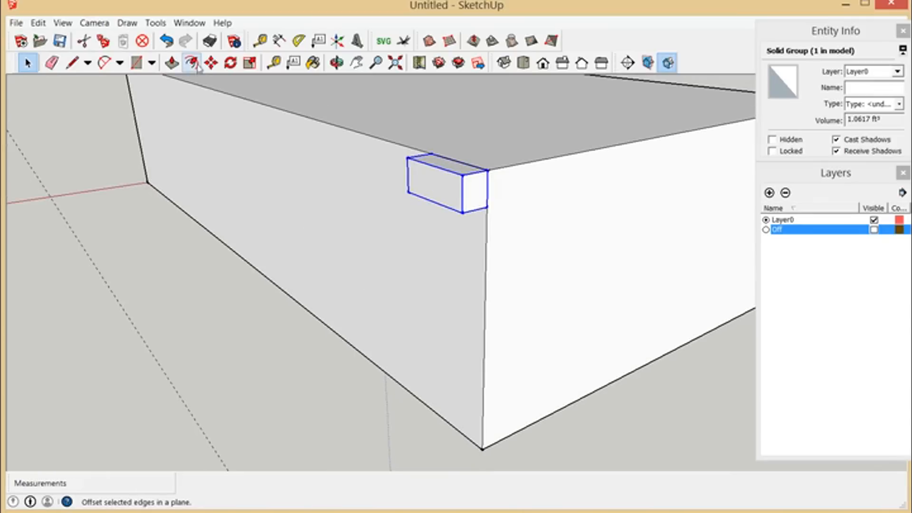
click(212, 63)
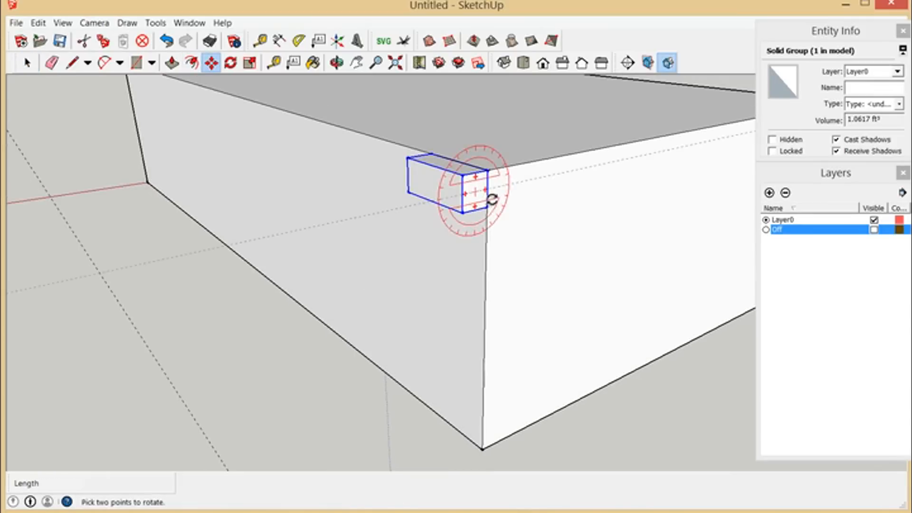
scroll(486, 327, up, 1)
scroll(385, 214, down, 3)
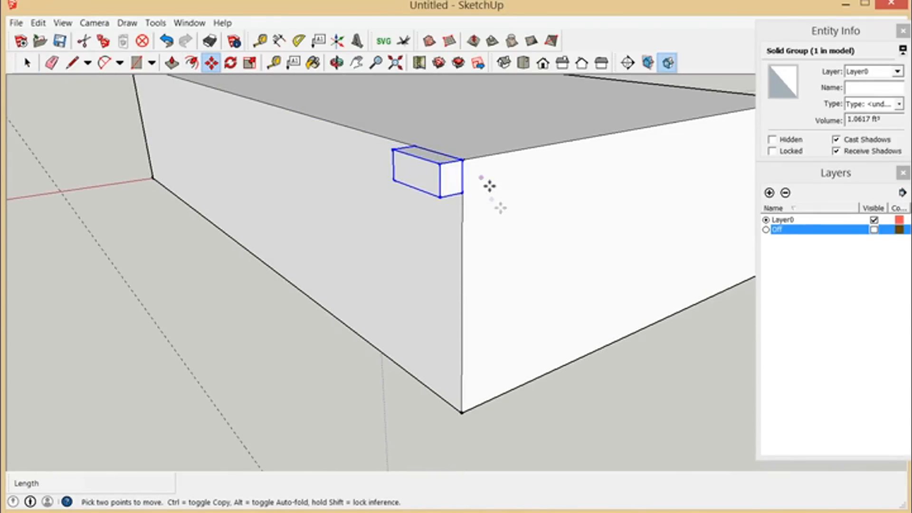
scroll(438, 224, up, 1)
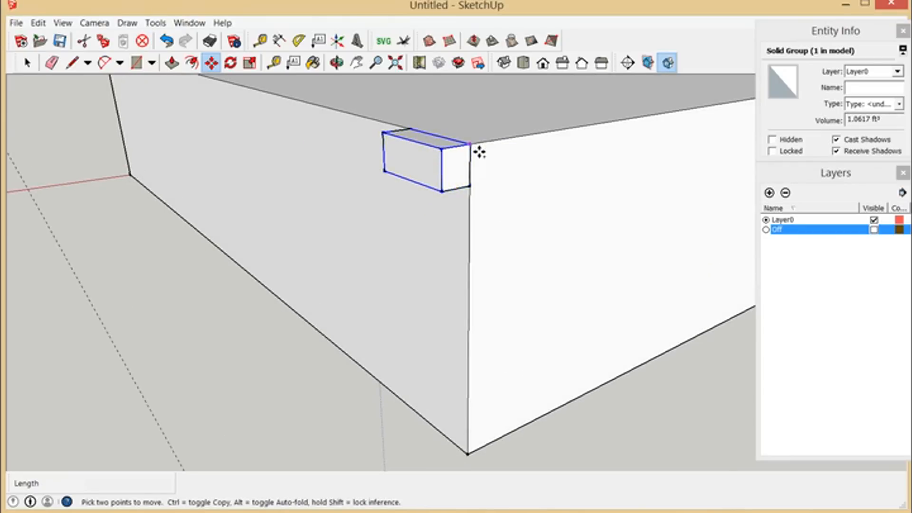
key(ctrl)
click(478, 150)
click(446, 194)
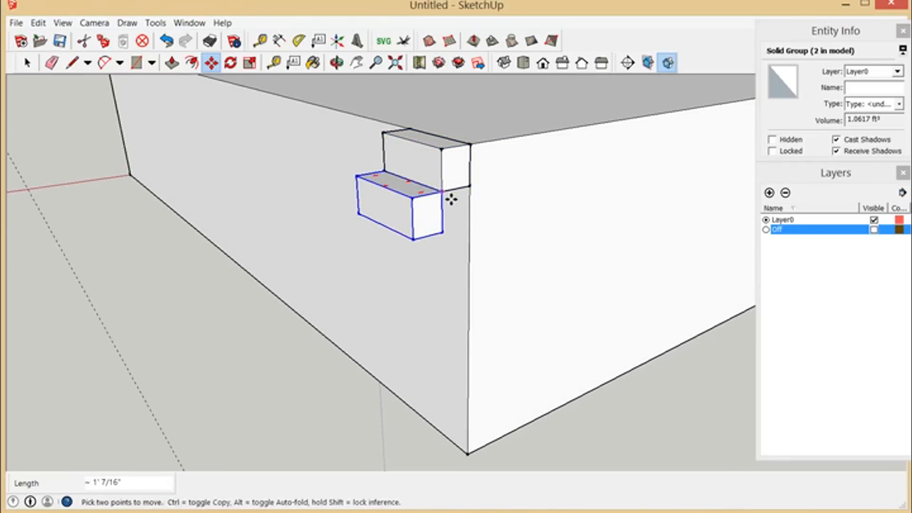
Step: Add two more copies of the block, each placed at the lower outer corner of the preceding one
key(ctrl)
click(451, 198)
click(421, 247)
key(ctrl)
click(422, 246)
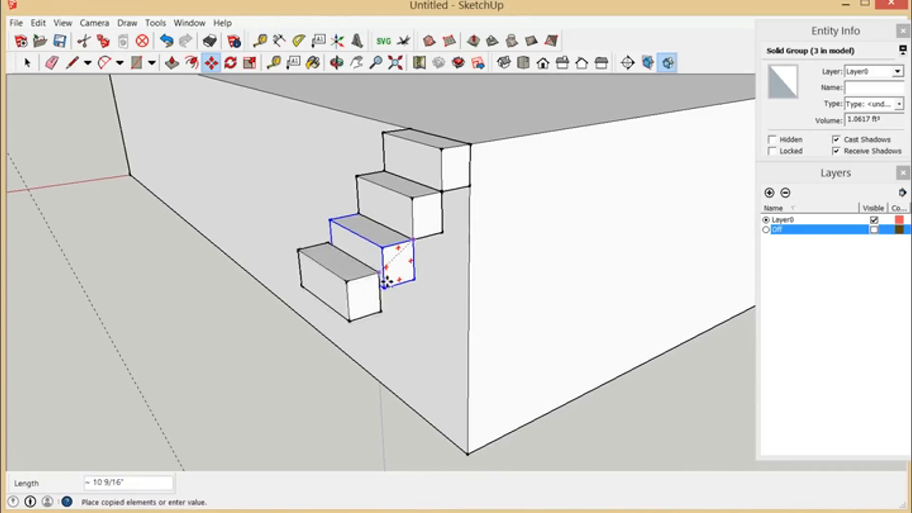
click(393, 296)
Step: Extend the staircase with the fourth and fifth copies of the block, continuing the same outward and downward offset
scroll(407, 195, down, 5)
scroll(368, 300, up, 5)
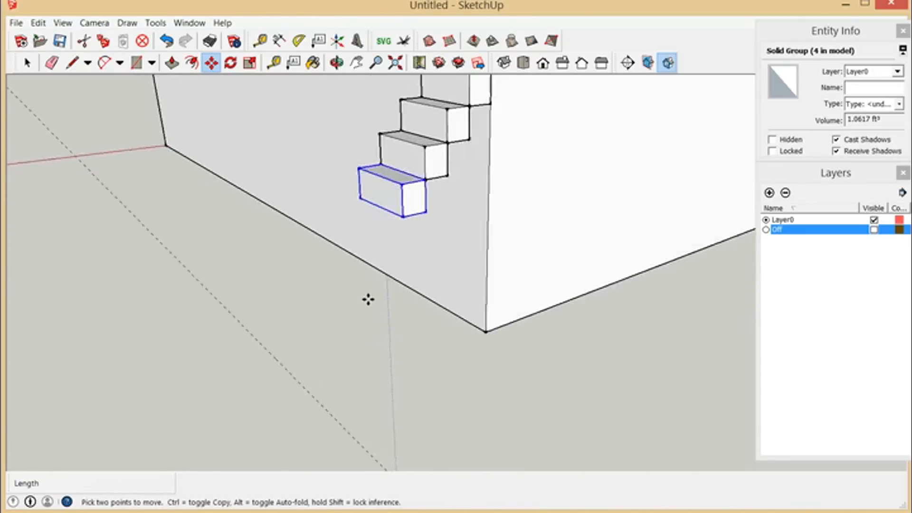
scroll(416, 275, down, 1)
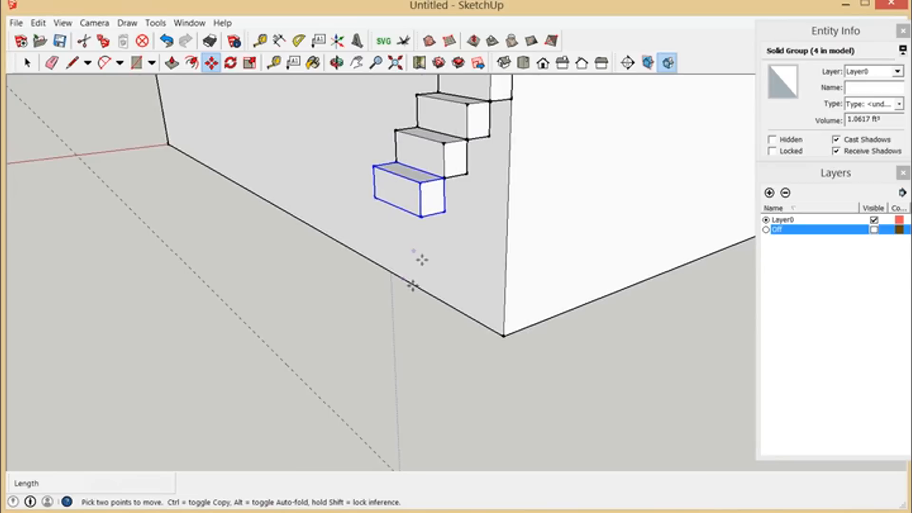
key(ctrl)
click(454, 189)
click(431, 227)
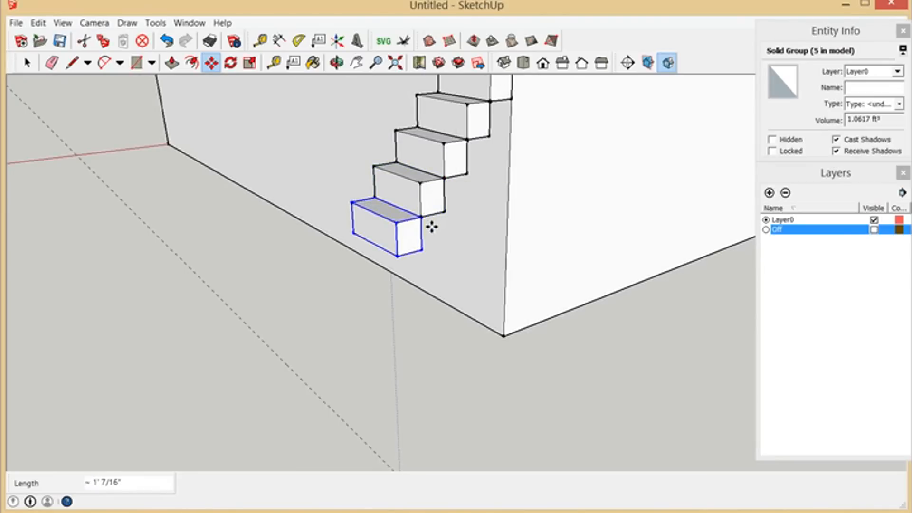
click(430, 230)
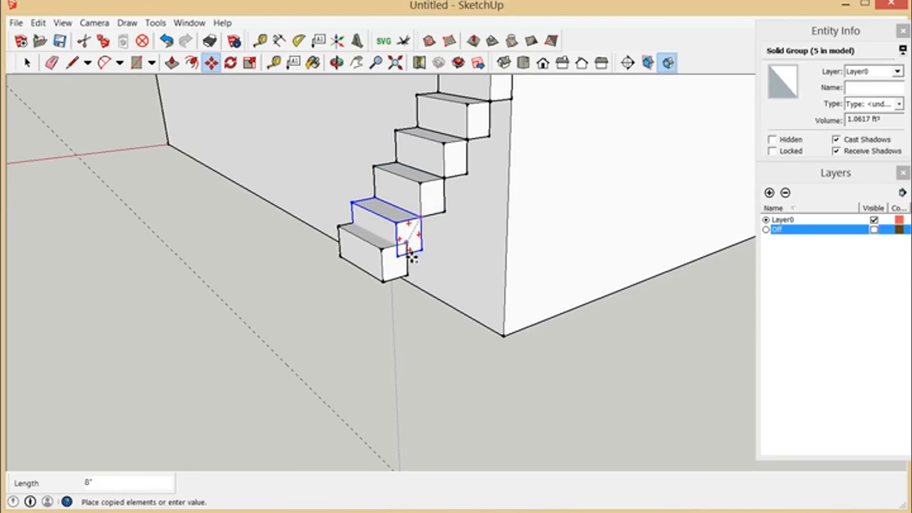
click(407, 263)
Step: Place three final copies of the block corner to corner, bringing the stairs to nine blocks in total
click(394, 295)
click(387, 300)
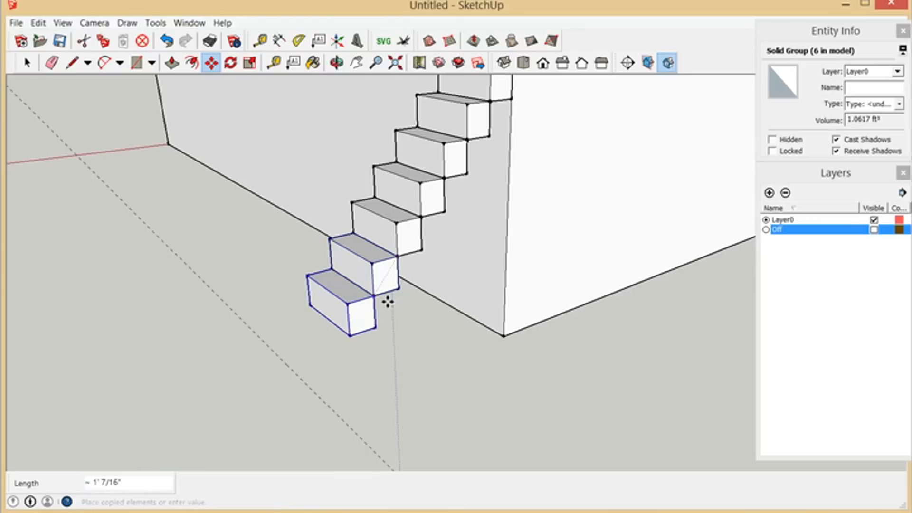
click(375, 298)
click(362, 345)
click(359, 344)
click(334, 378)
Step: Delete the topmost block of the staircase, level with the top of the box
scroll(387, 323, down, 5)
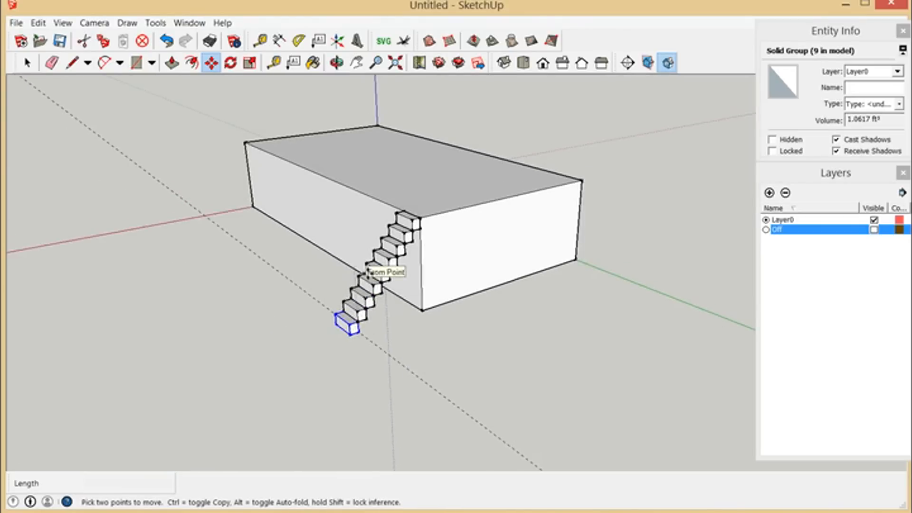
scroll(367, 271, up, 5)
key(q)
key(m)
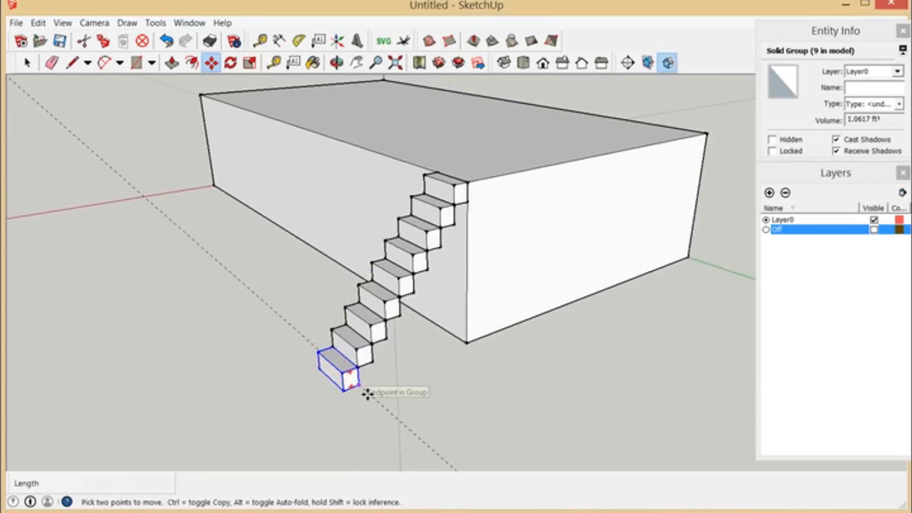
scroll(369, 397, up, 5)
scroll(378, 387, down, 4)
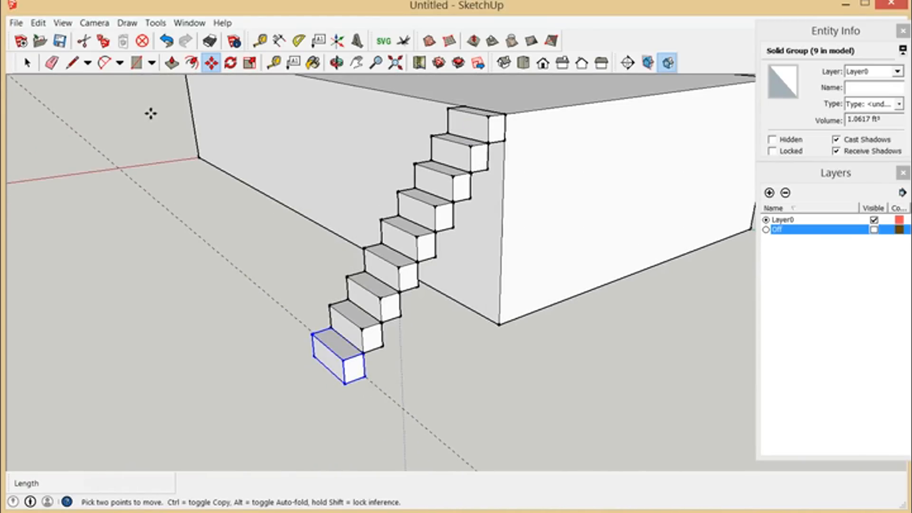
click(27, 63)
click(477, 135)
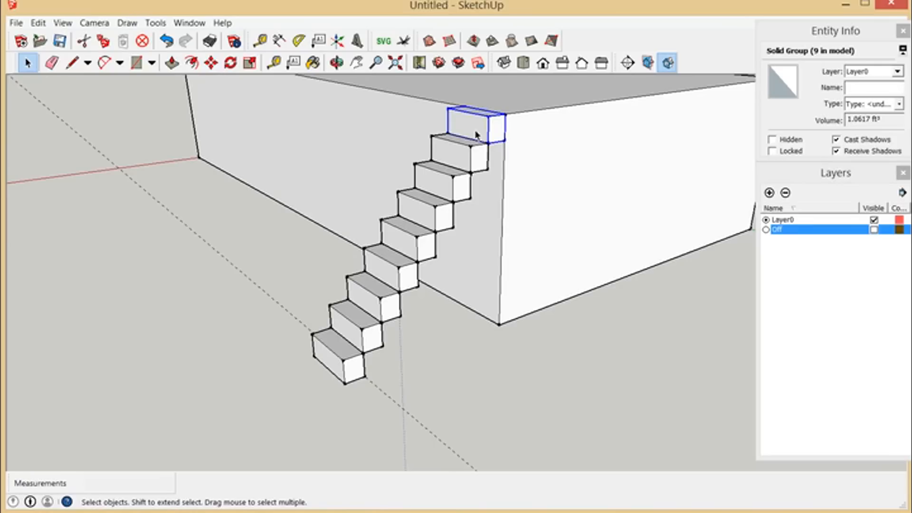
key(Delete)
Step: Make the eight remaining stair blocks one group
drag(199, 99, 559, 429)
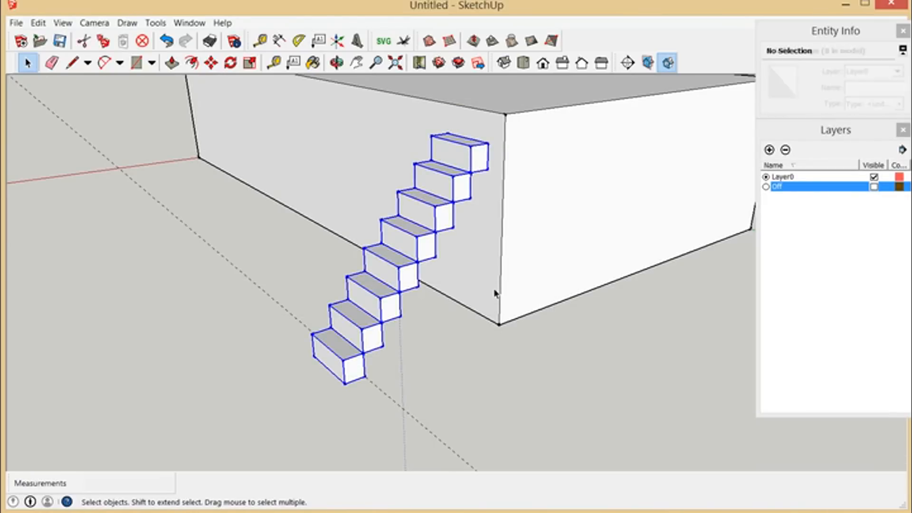
right_click(436, 197)
click(478, 310)
scroll(494, 181, up, 2)
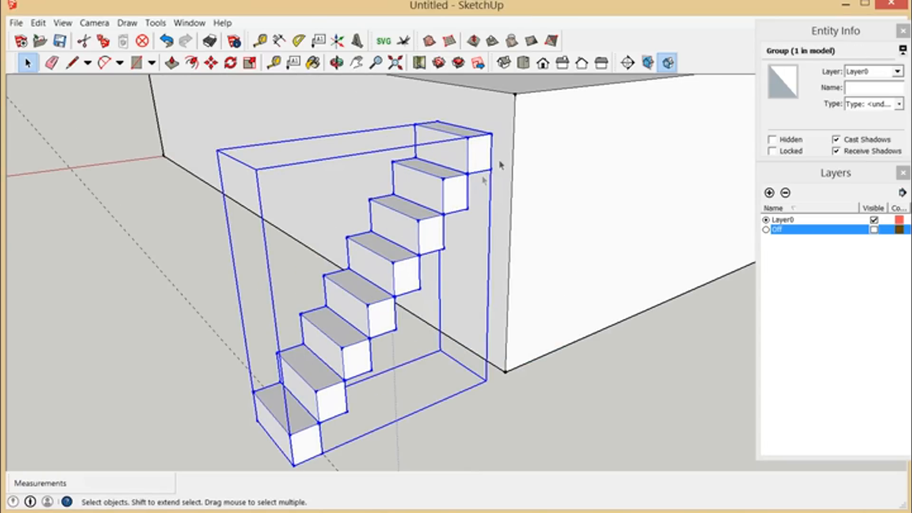
Step: Move the stair group 8" inward from its top inner corner to the box's vertical corner edge, and deselect it
click(211, 63)
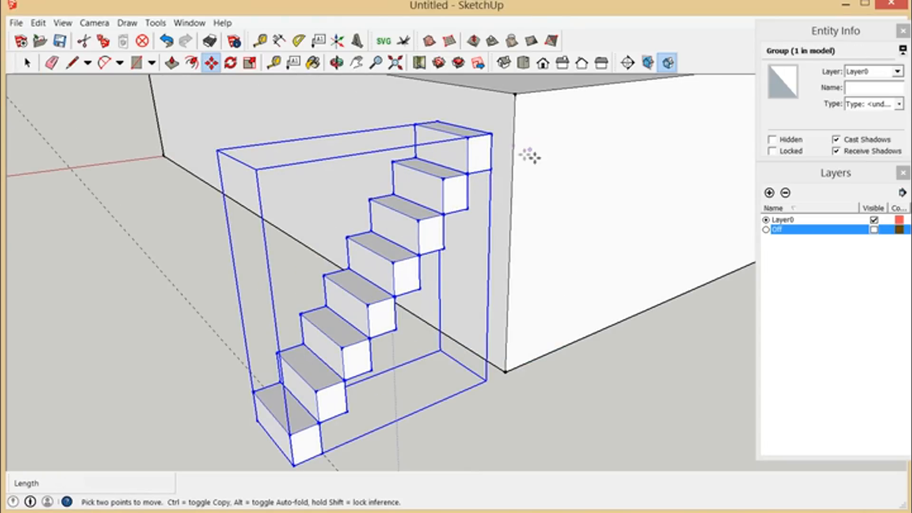
click(504, 146)
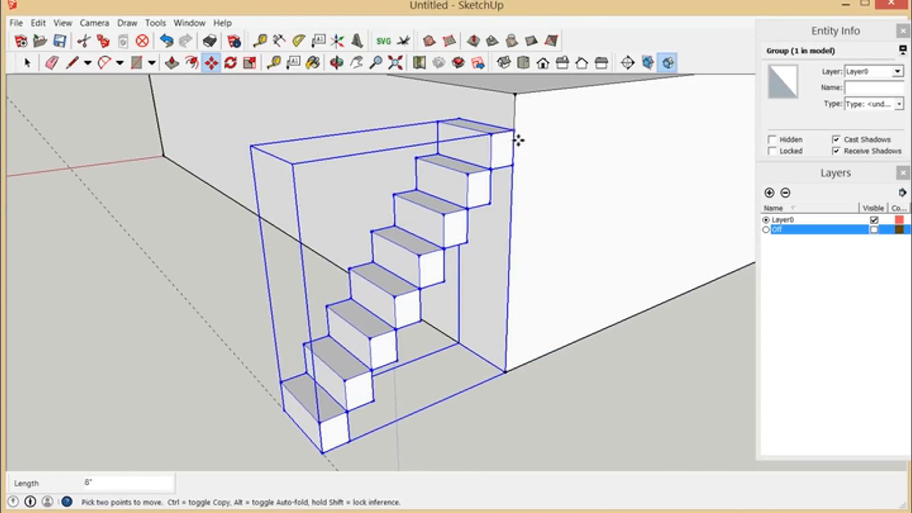
click(519, 140)
scroll(562, 180, down, 1)
key(space)
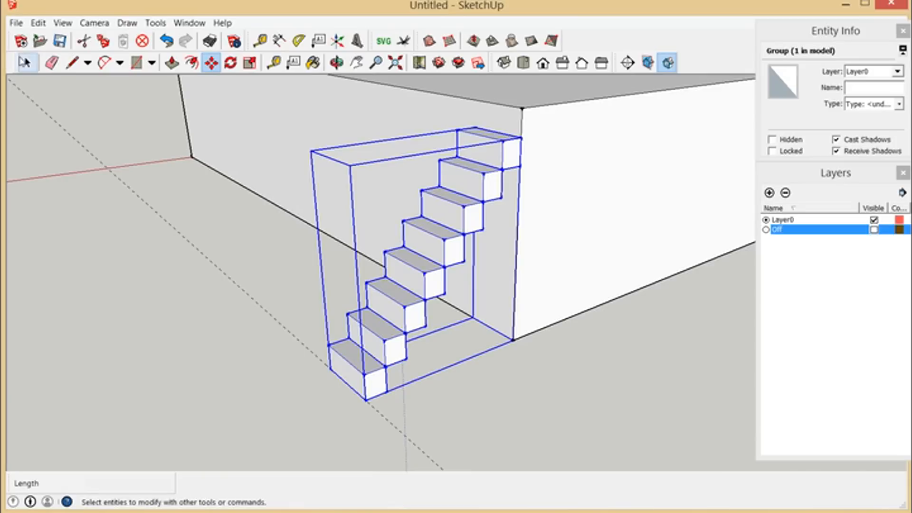
click(275, 240)
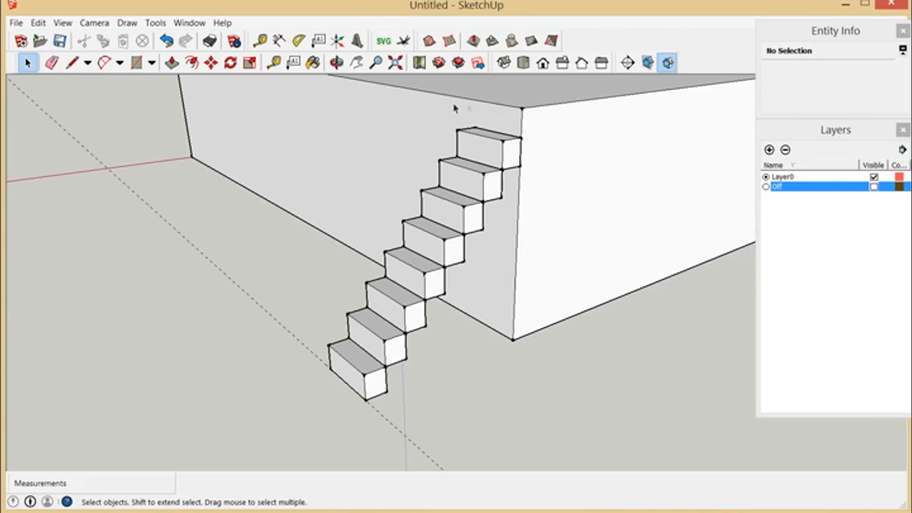
Step: Move the stair group about 1' 9" along the long wall, away from the box's corner
middle_drag(529, 166, 505, 302)
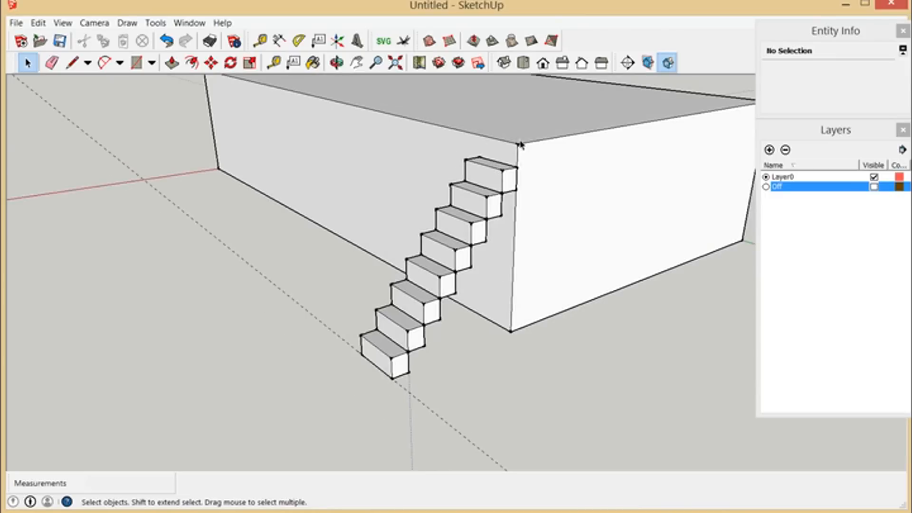
scroll(512, 207, up, 2)
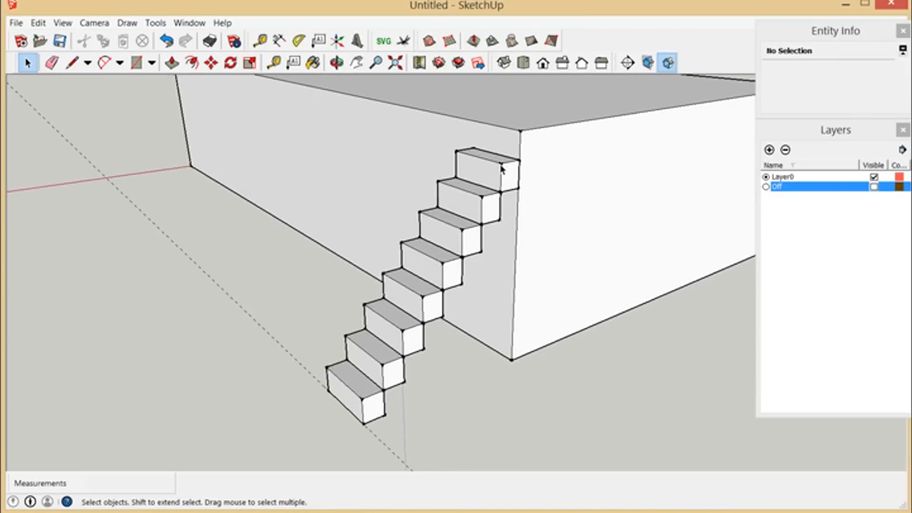
scroll(451, 264, down, 2)
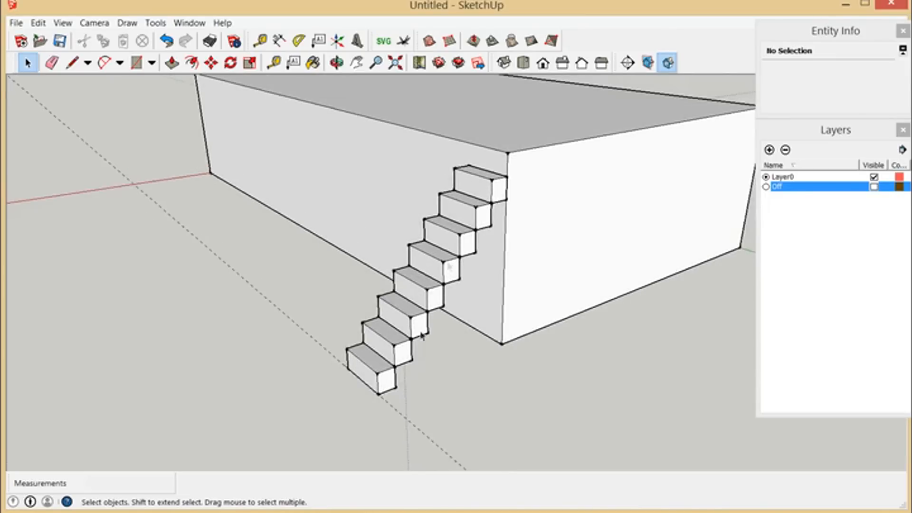
scroll(397, 366, up, 3)
scroll(379, 288, down, 3)
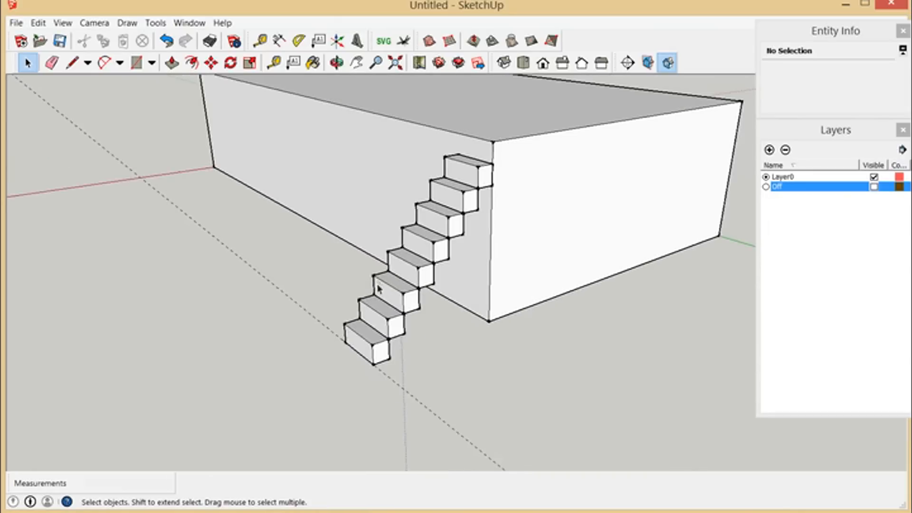
click(382, 355)
click(211, 63)
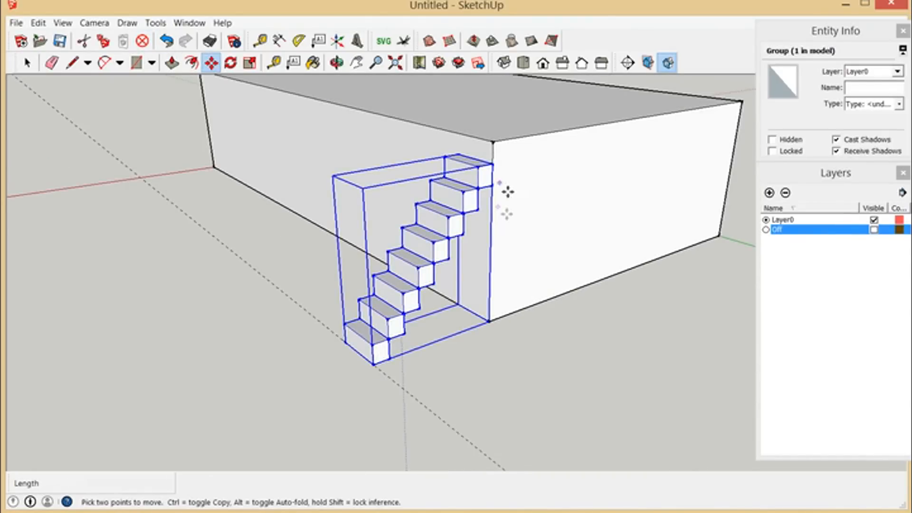
click(504, 151)
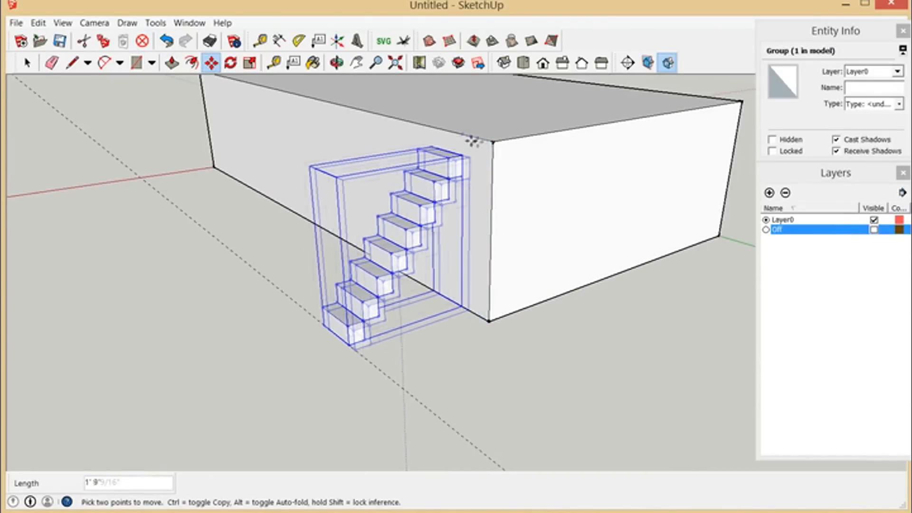
click(458, 136)
Step: Draw a diagonal line along the stair side from the top block's upper near corner to the lowest block's, and down to its base corner
scroll(396, 232, up, 2)
key(l)
click(27, 63)
click(498, 271)
middle_drag(498, 271, 492, 346)
scroll(399, 265, up, 2)
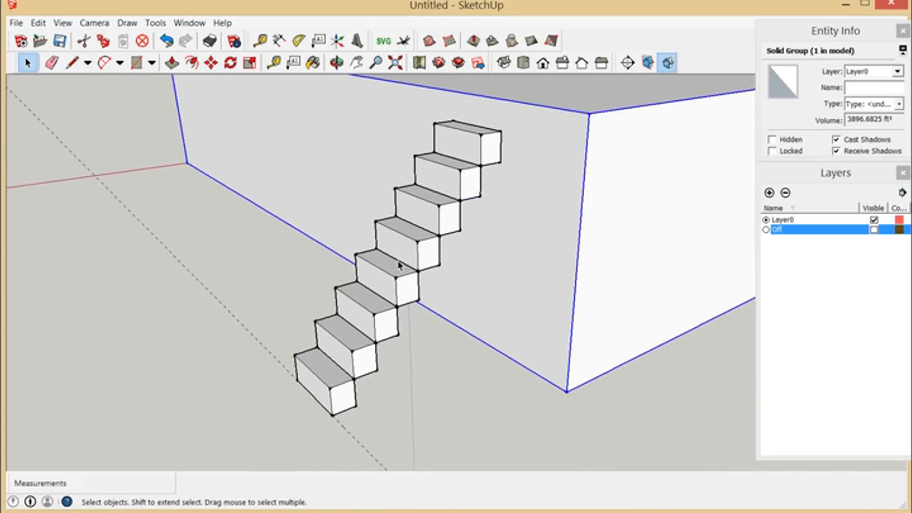
click(73, 62)
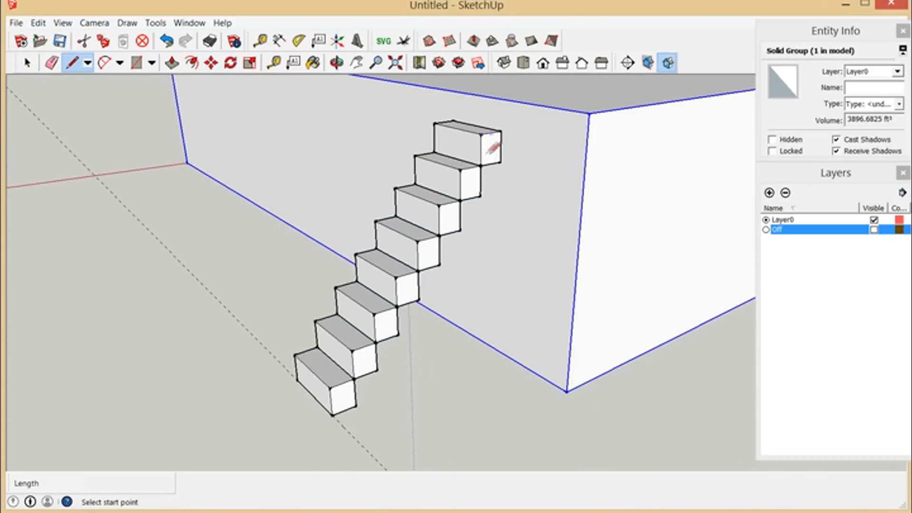
click(481, 134)
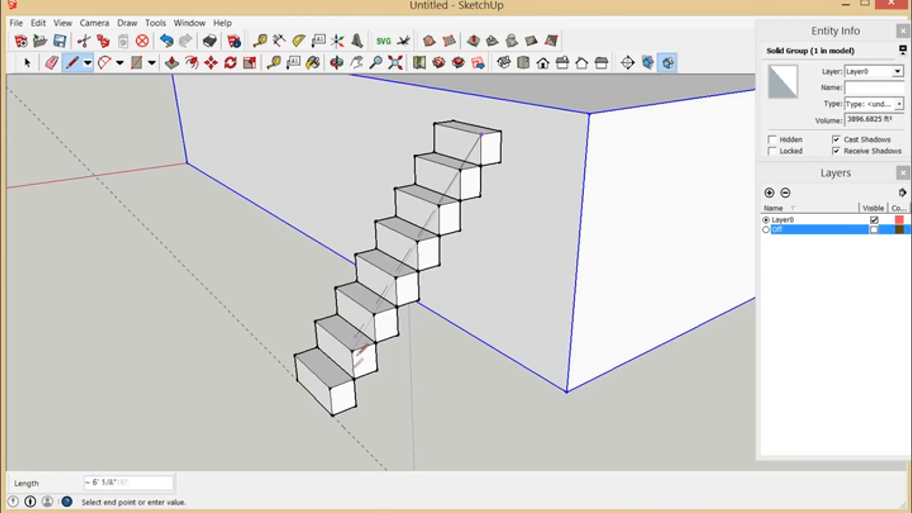
click(330, 391)
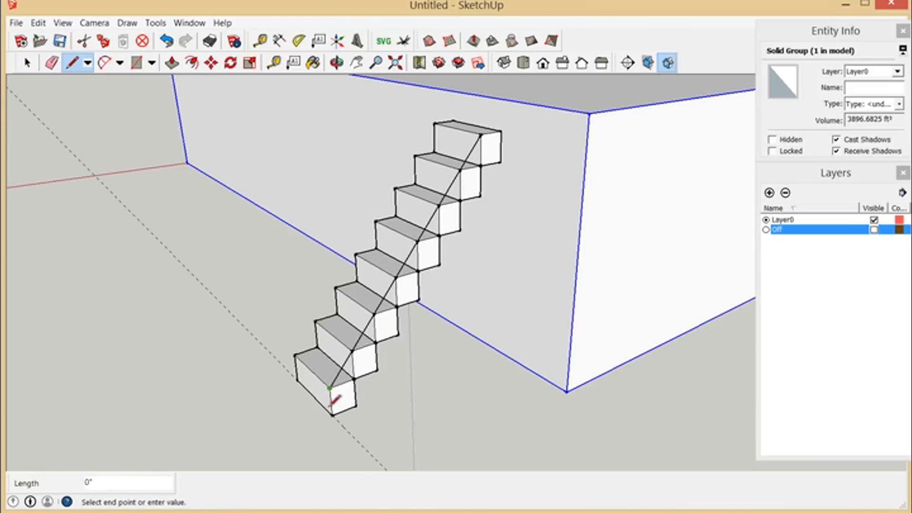
click(332, 416)
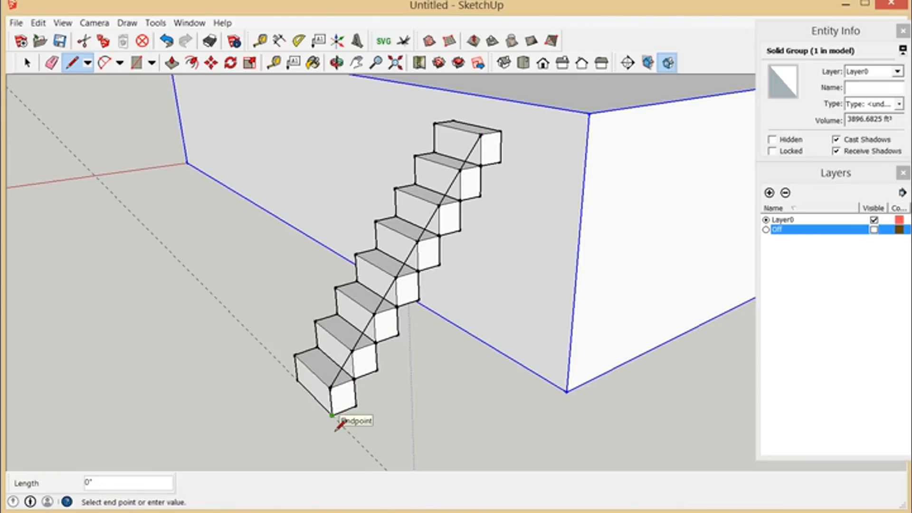
key(Escape)
Step: Add a guide parallel to the diagonal line, offset 11.25" toward the underside of the stairs
scroll(340, 423, up, 3)
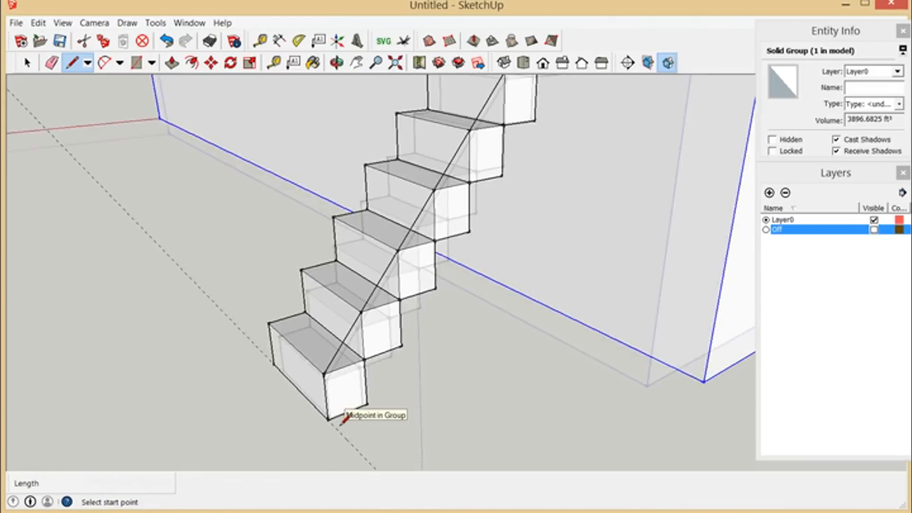
click(276, 64)
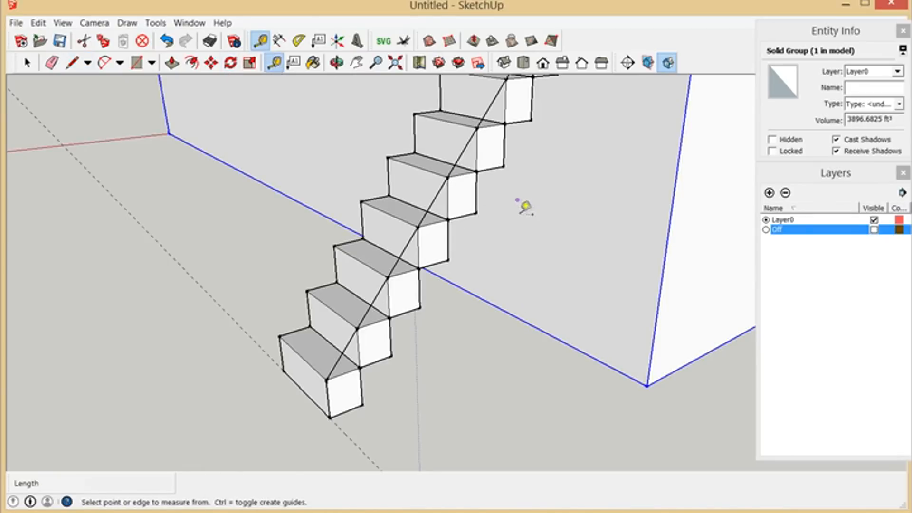
scroll(511, 267, up, 2)
click(419, 192)
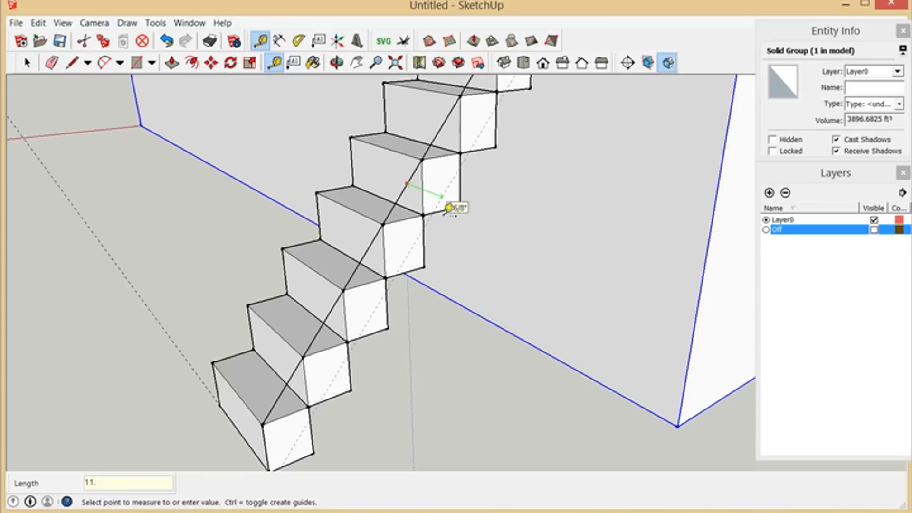
text(11.25)
key(Return)
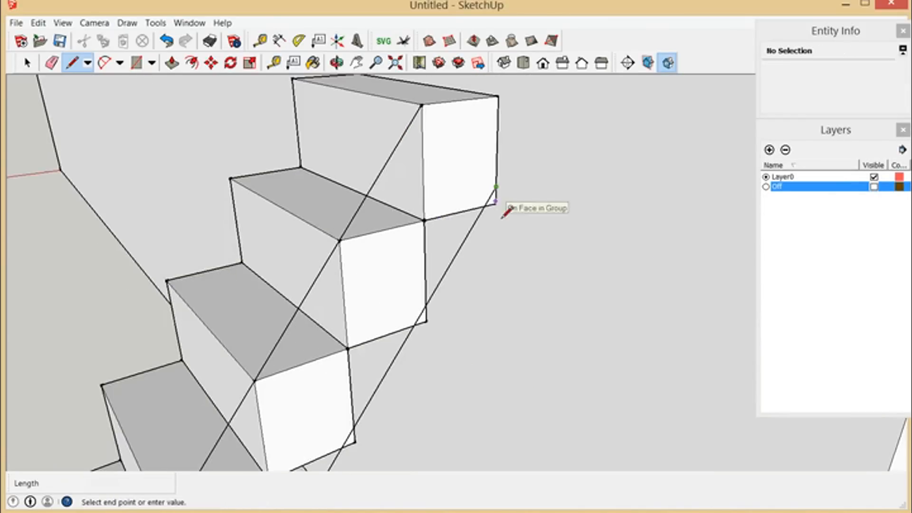
Step: Draw a line along the offset guide and close the profile around the top block's side edges to form a face
click(499, 206)
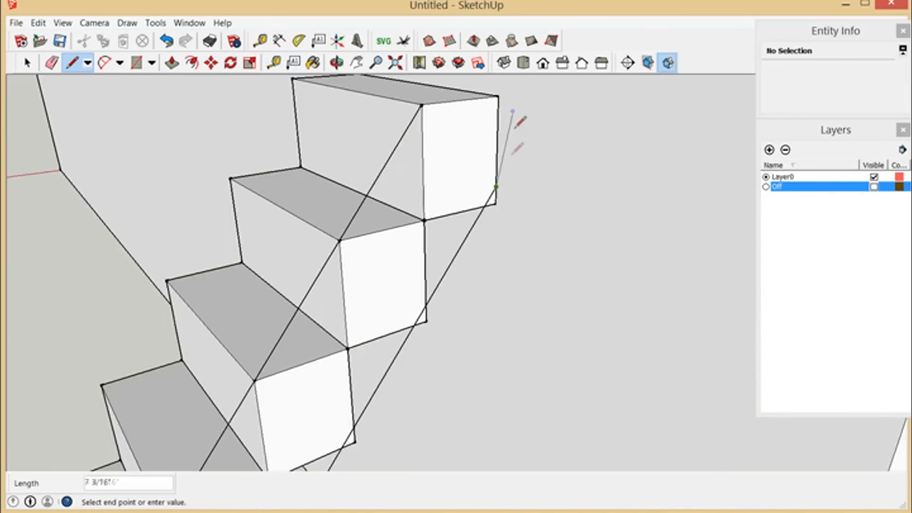
scroll(515, 142, down, 2)
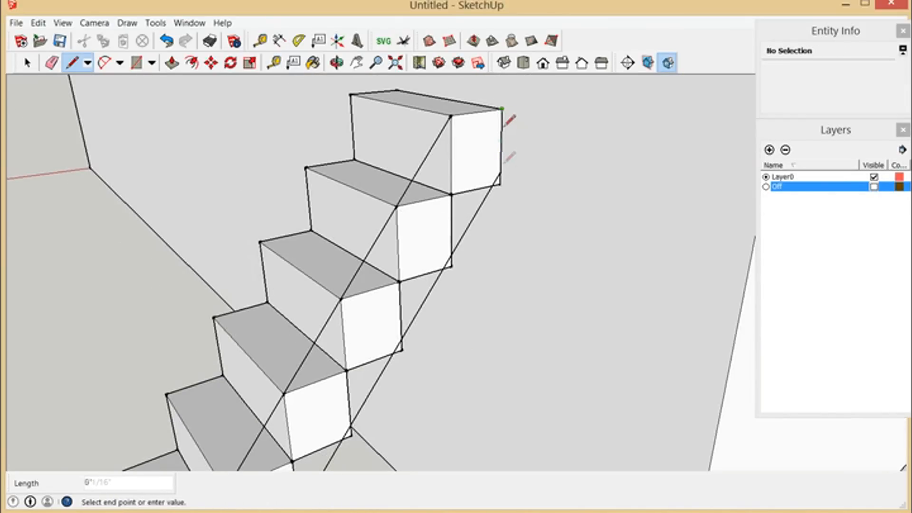
click(505, 186)
click(502, 120)
click(456, 122)
scroll(487, 128, down, 3)
scroll(487, 128, down, 2)
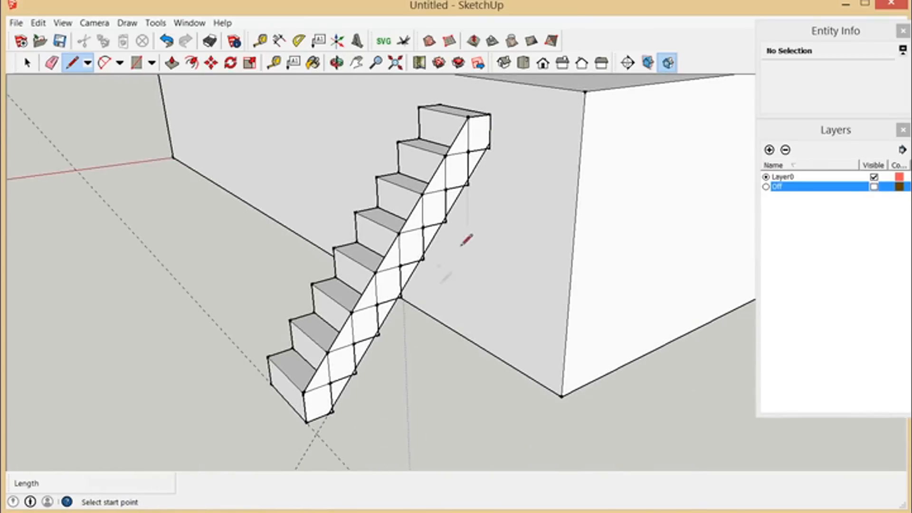
Step: Erase the diagonal construction guide running along the underside of the profile
scroll(401, 398, up, 2)
scroll(421, 363, down, 1)
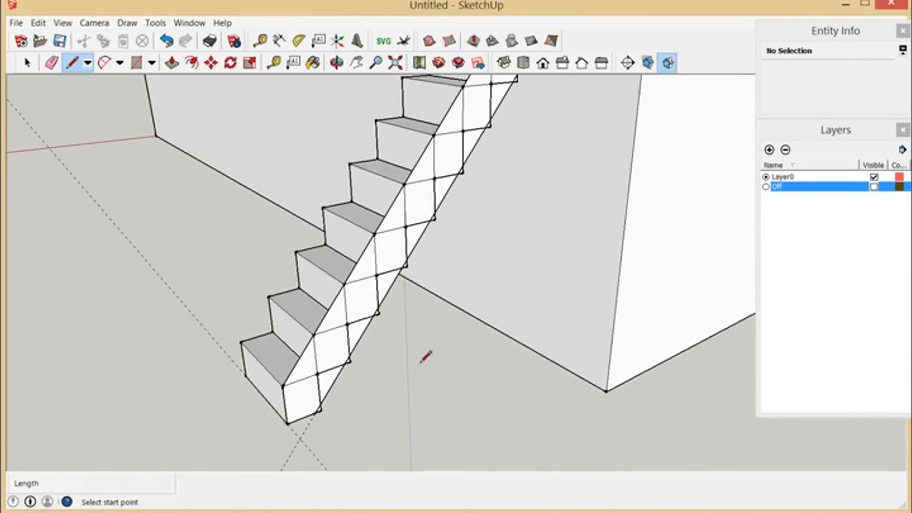
click(52, 63)
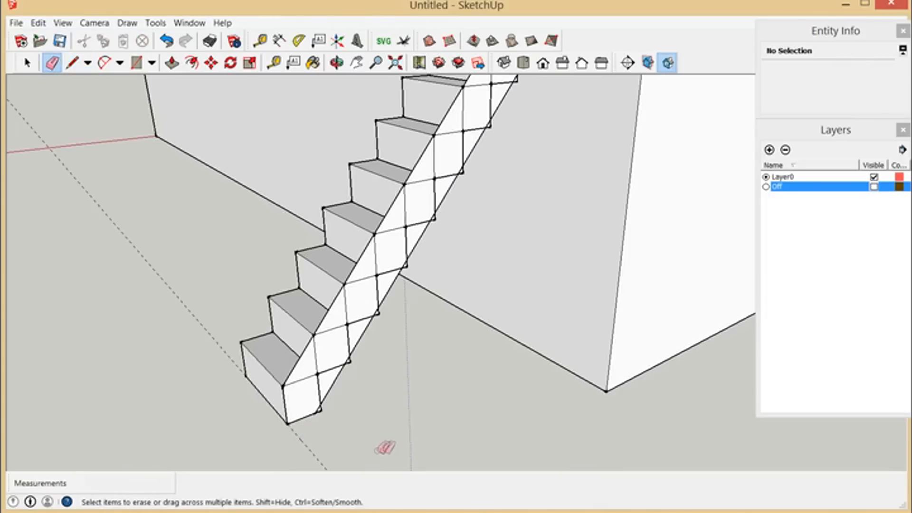
scroll(452, 185, down, 2)
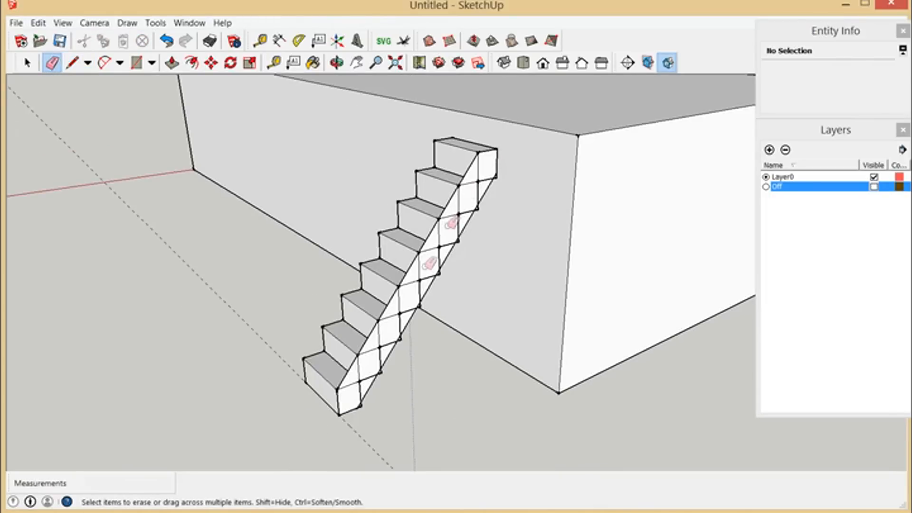
scroll(426, 368, up, 2)
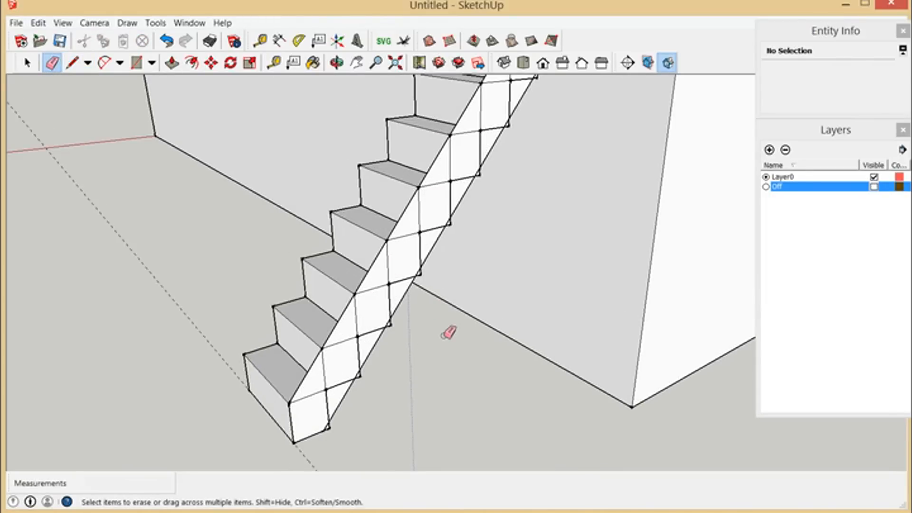
scroll(450, 333, down, 1)
Step: Trace the top block's near vertical edge and the adjoining 8" tread edge onto the profile face
click(72, 62)
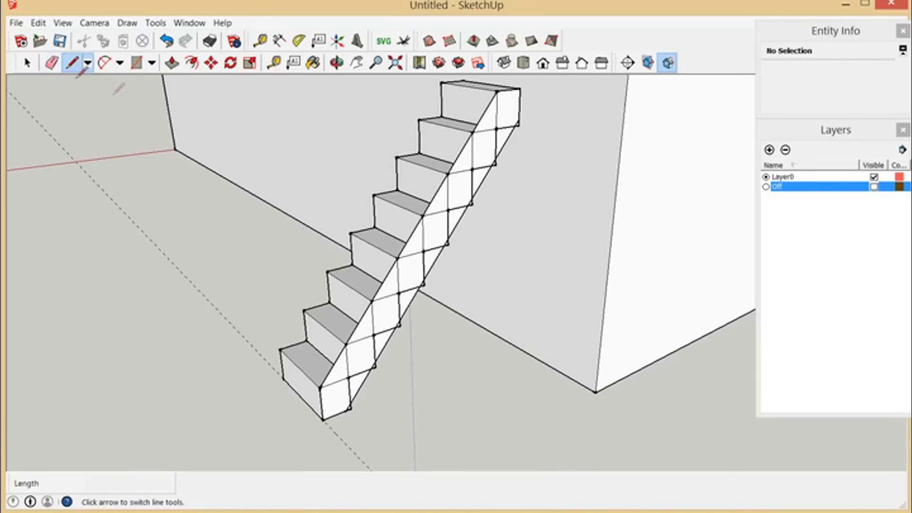
scroll(516, 256, up, 2)
scroll(500, 261, down, 2)
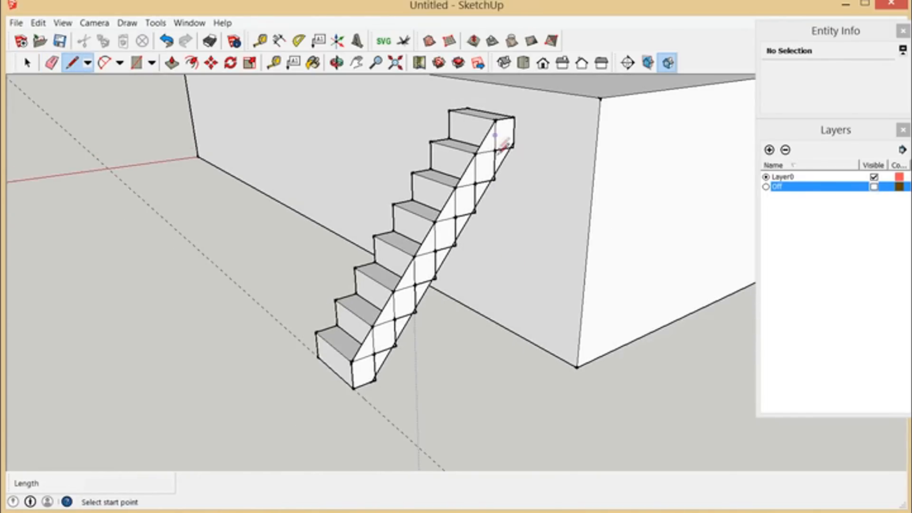
scroll(502, 134, up, 2)
click(495, 122)
click(493, 175)
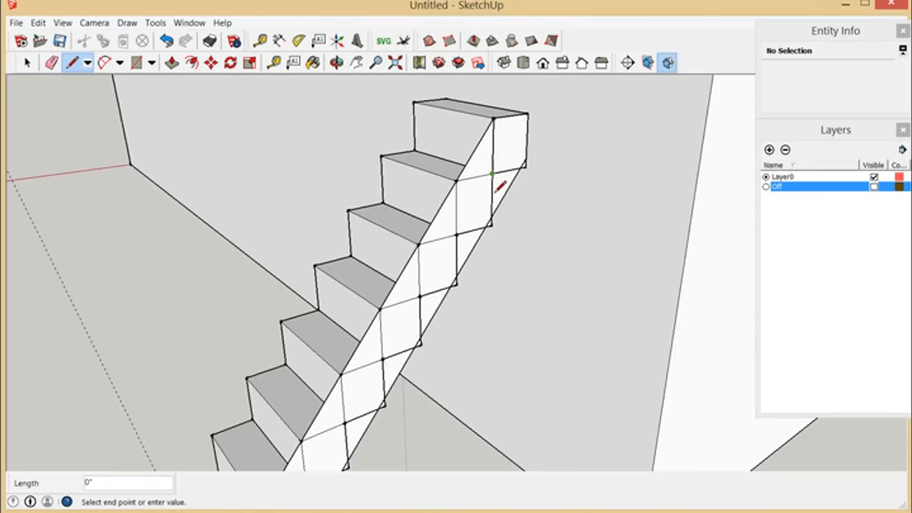
click(457, 182)
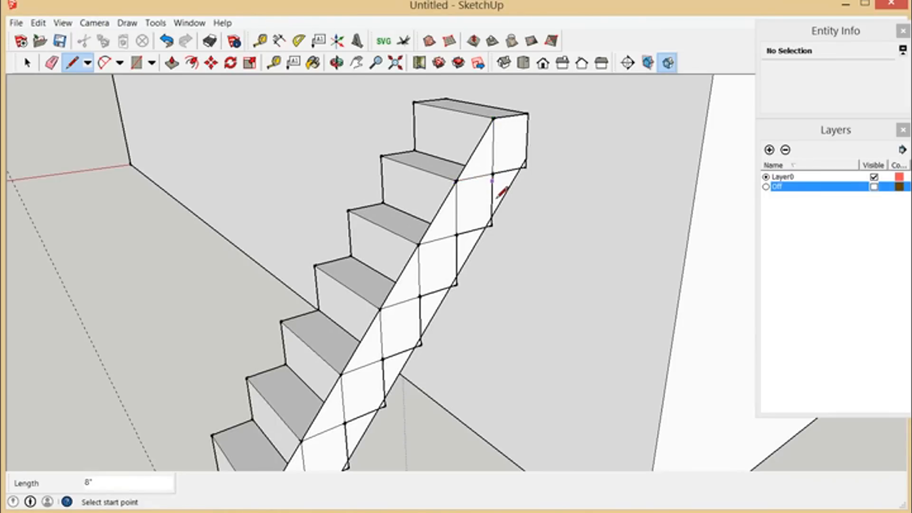
key(ctrl+z)
click(493, 175)
click(457, 181)
Step: Trace the riser and tread edges of the second, third and fourth steps from the top onto the profile face
click(457, 181)
click(457, 236)
click(457, 236)
click(419, 246)
click(419, 246)
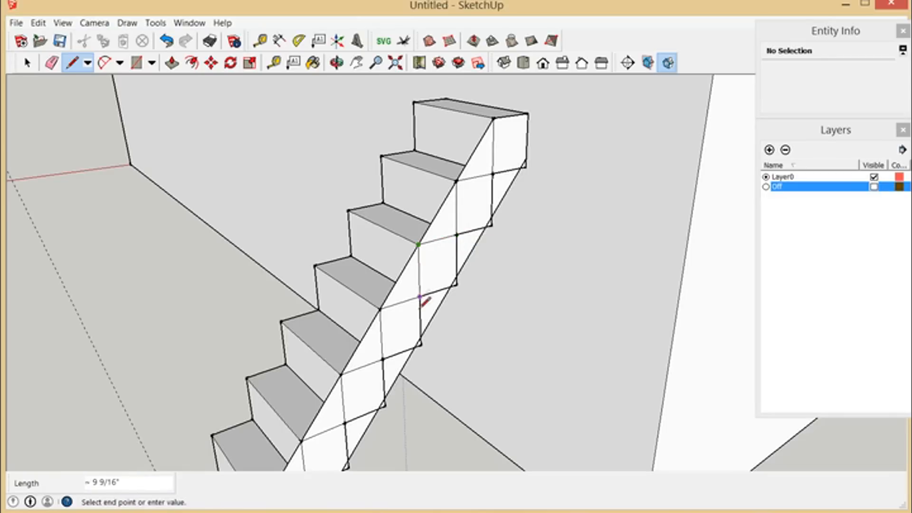
scroll(434, 281, down, 3)
scroll(414, 341, up, 6)
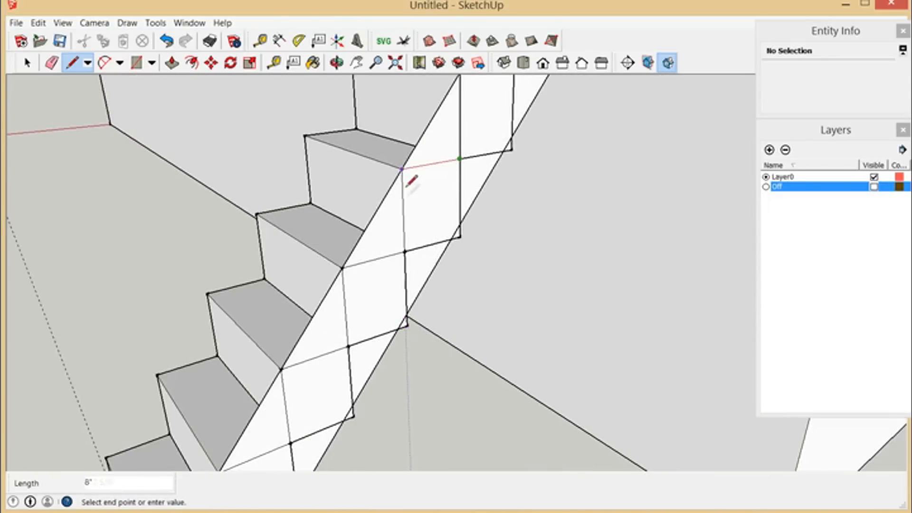
click(403, 170)
click(403, 170)
click(405, 253)
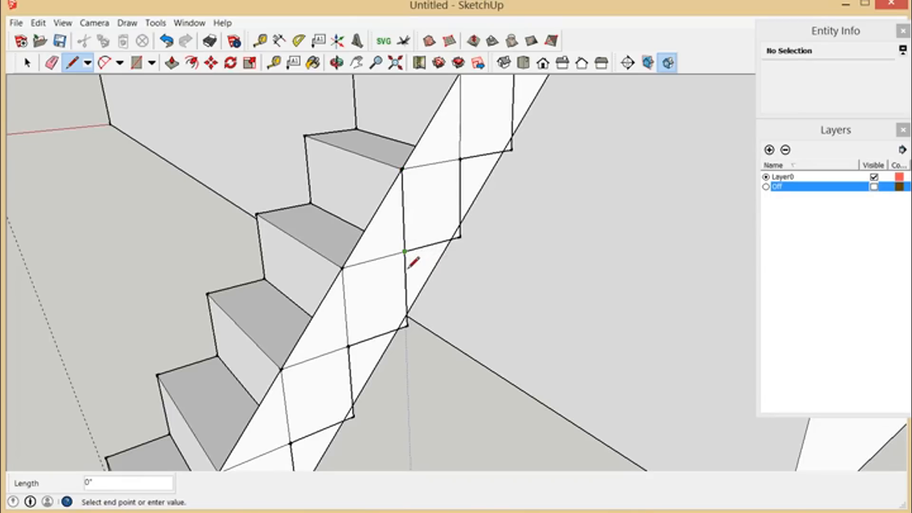
click(343, 270)
Step: Trace the remaining riser and tread edges onto the profile face, down to the lowest block's upper near corner
click(343, 269)
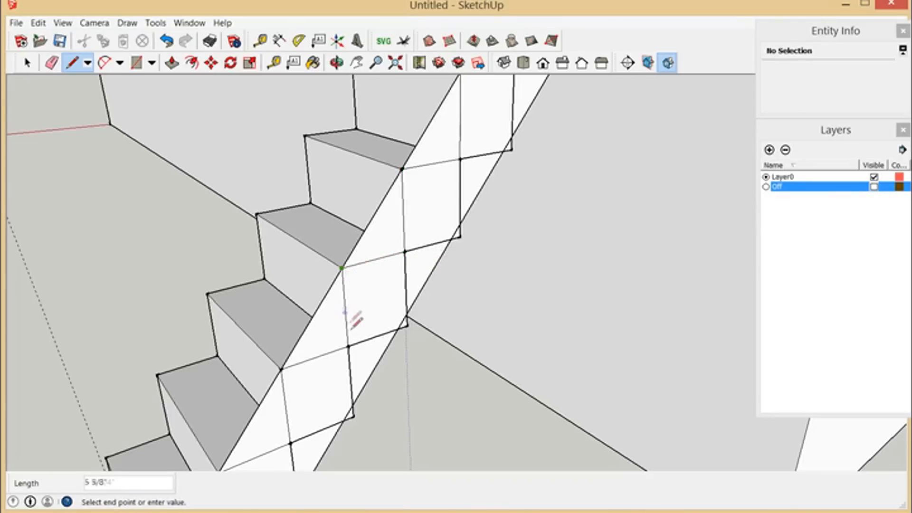
click(348, 348)
scroll(384, 229, down, 4)
scroll(324, 379, up, 2)
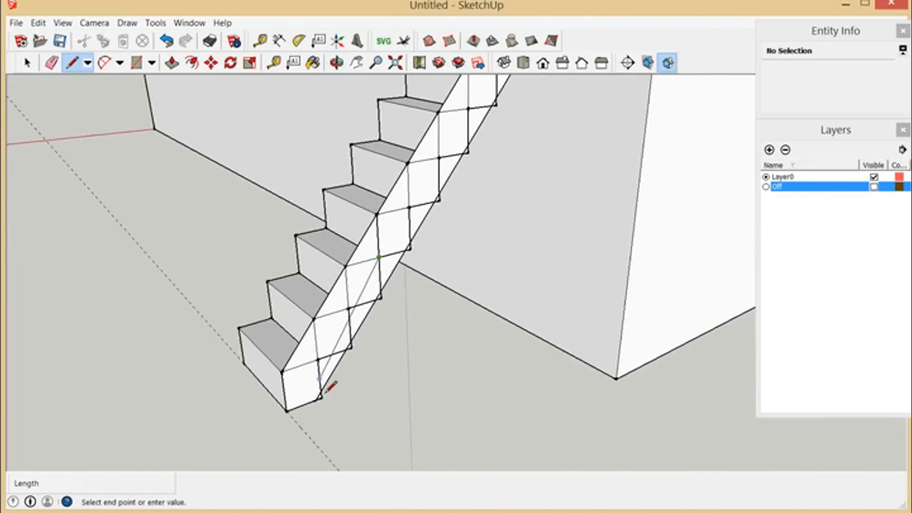
click(351, 240)
click(354, 255)
click(354, 294)
click(312, 305)
click(316, 323)
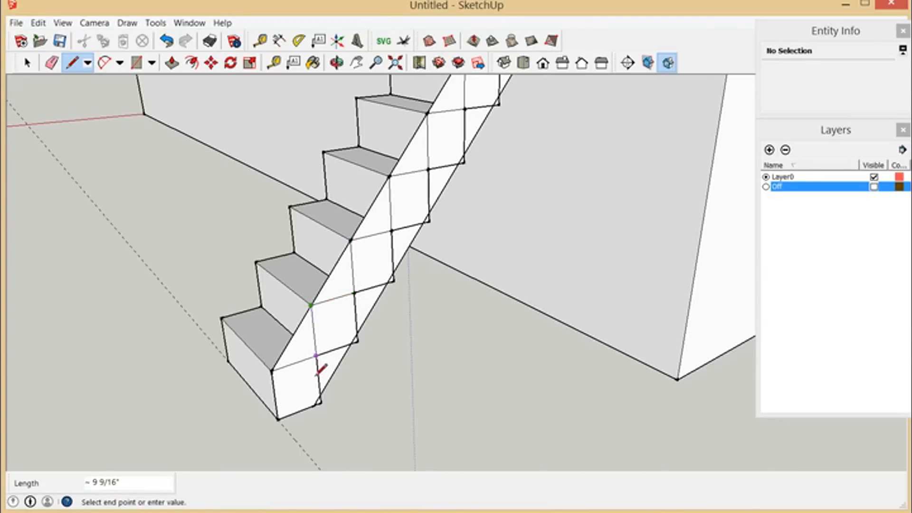
click(274, 371)
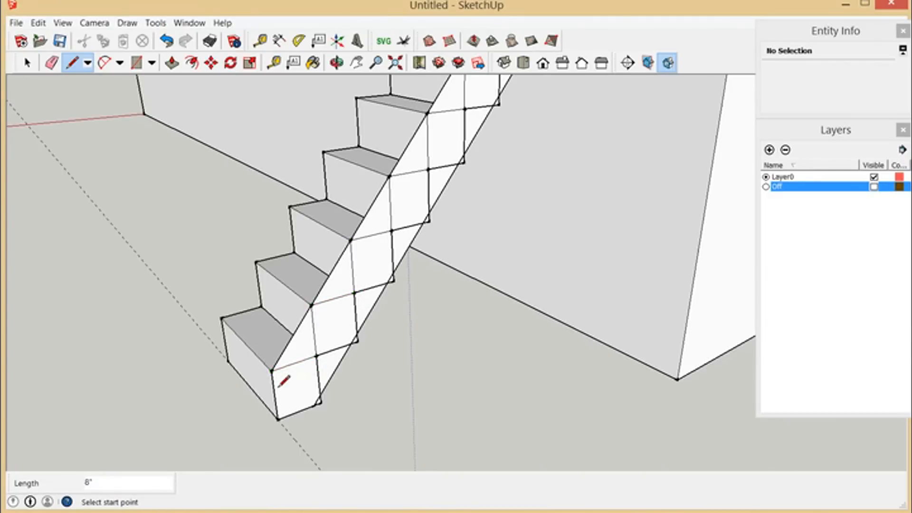
Step: Erase the upper diagonal segments between the step corners, leaving a sawtooth edge on the profile face
scroll(352, 395, down, 3)
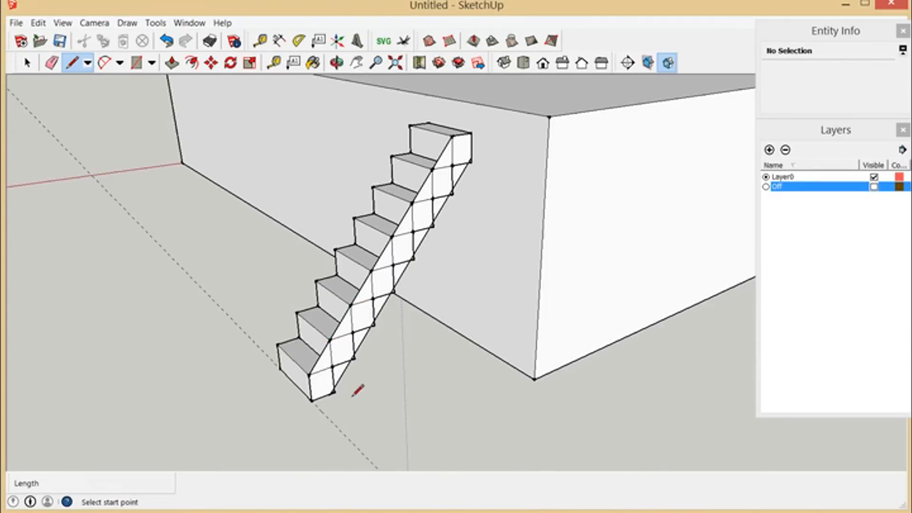
click(51, 62)
scroll(451, 290, up, 1)
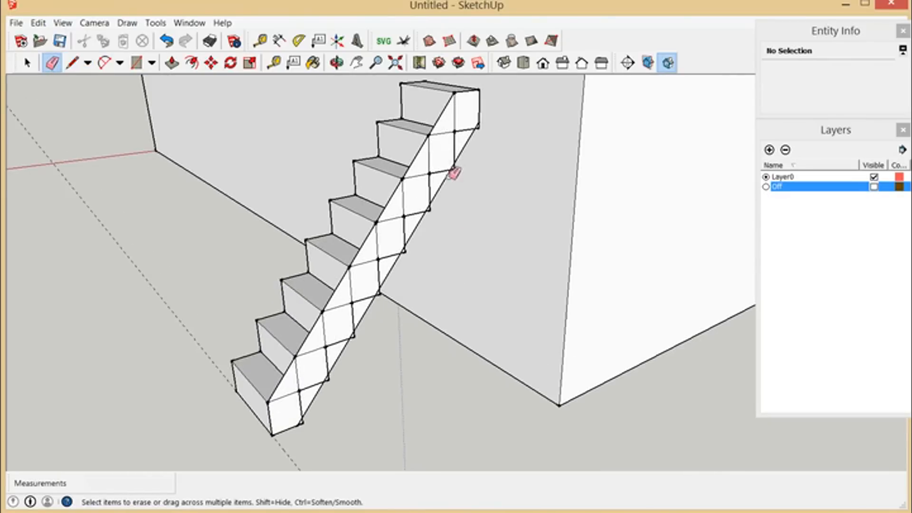
click(443, 132)
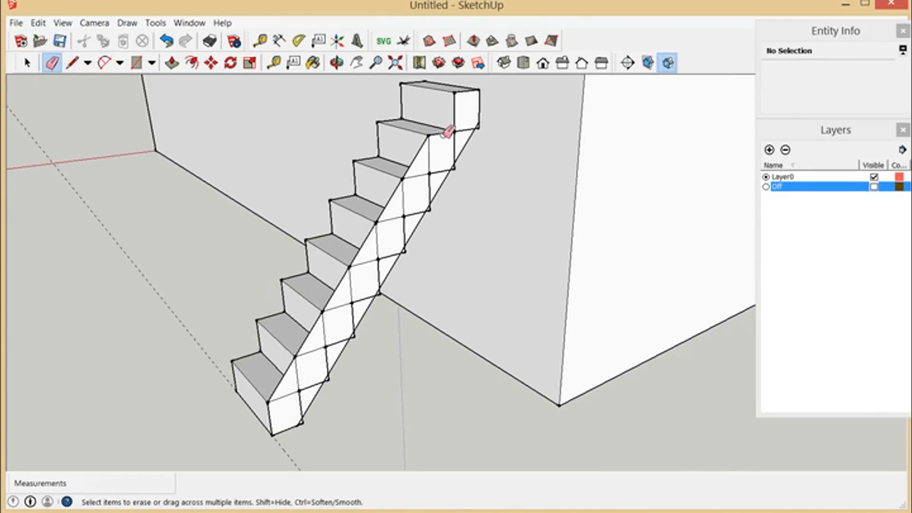
click(422, 170)
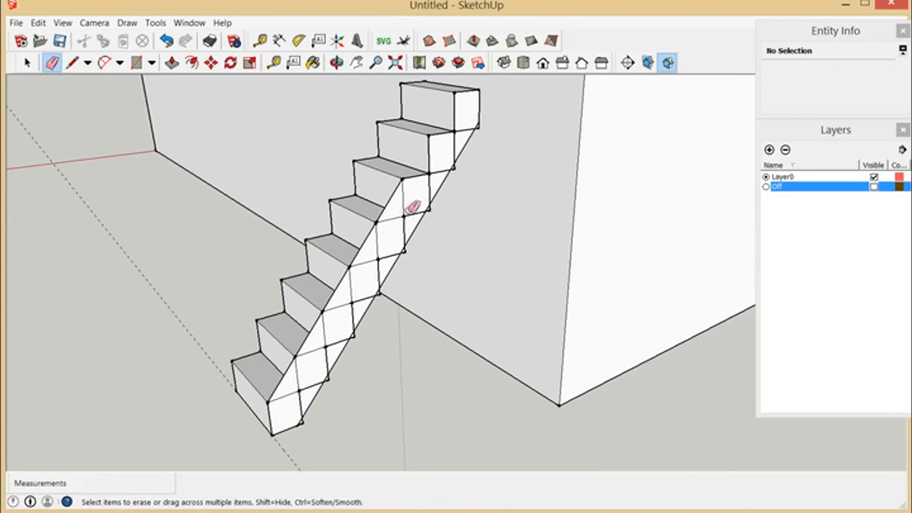
click(381, 242)
key(ctrl+z)
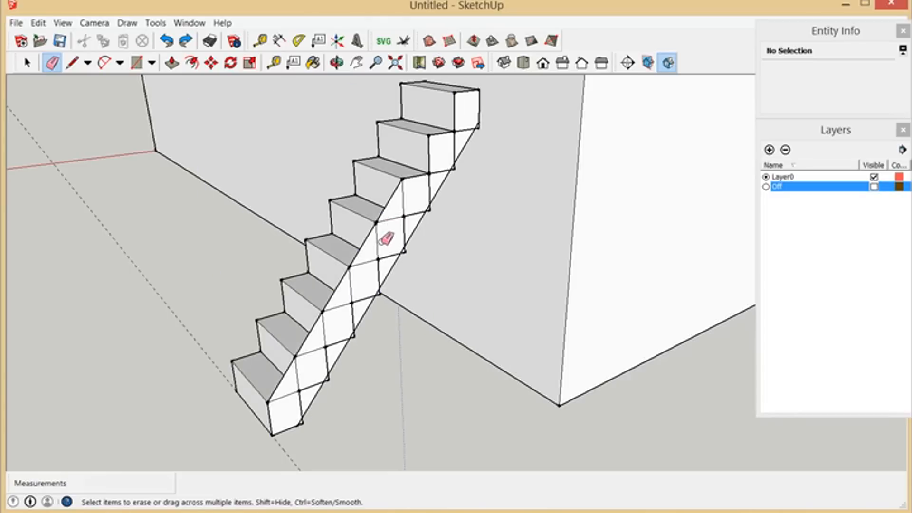
drag(375, 252, 323, 339)
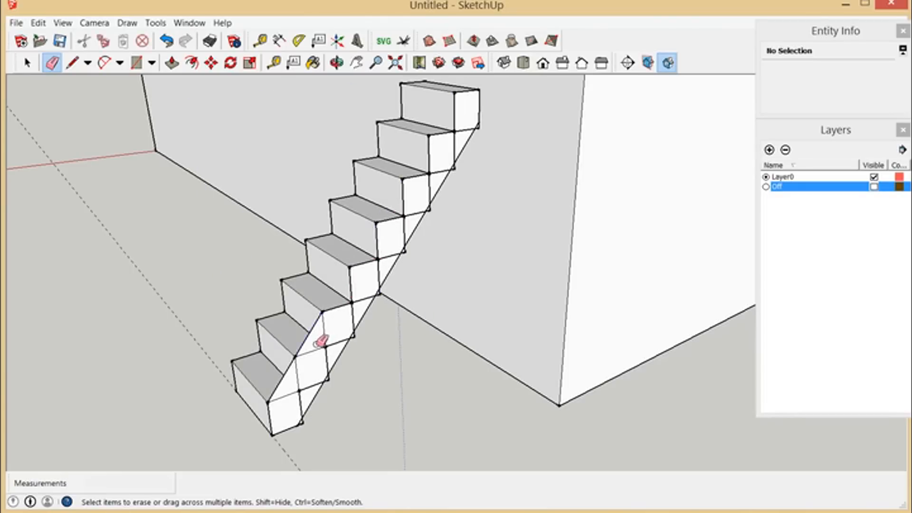
click(317, 343)
click(287, 394)
scroll(441, 423, down, 3)
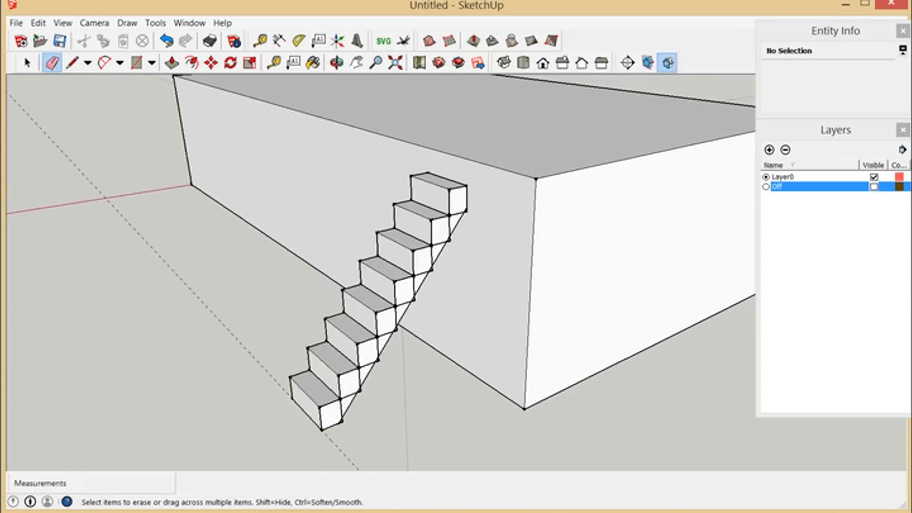
Step: Move the stair group along the long wall, away from the box's corner and clear of the sawtooth profile face
click(27, 63)
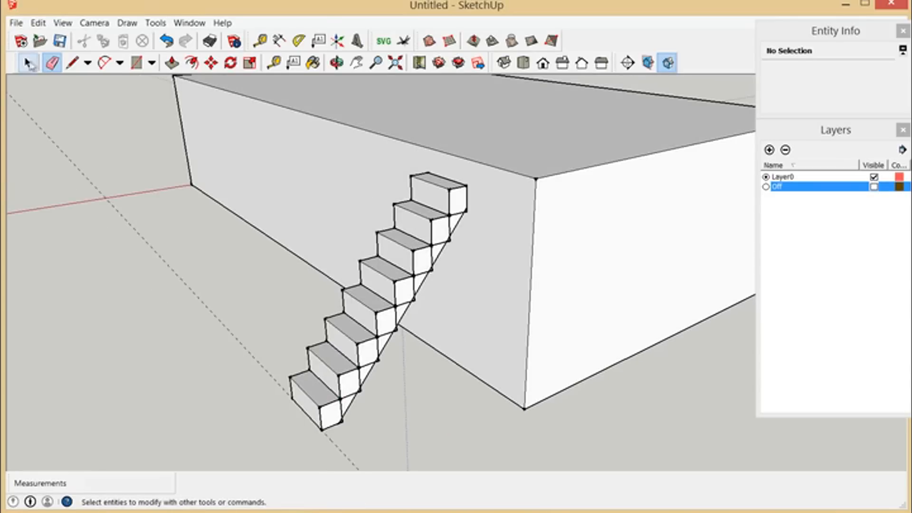
click(381, 269)
click(211, 62)
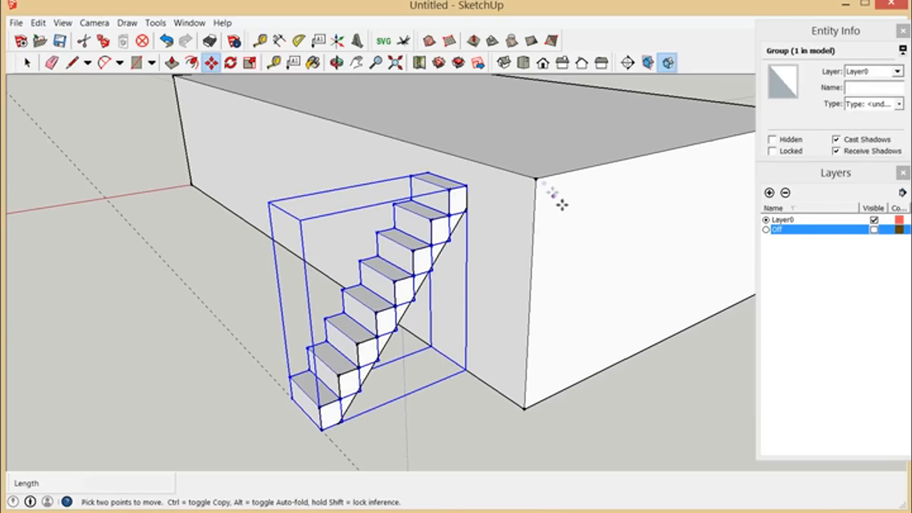
click(543, 187)
click(446, 159)
scroll(477, 315, up, 2)
scroll(466, 289, down, 3)
scroll(444, 356, up, 4)
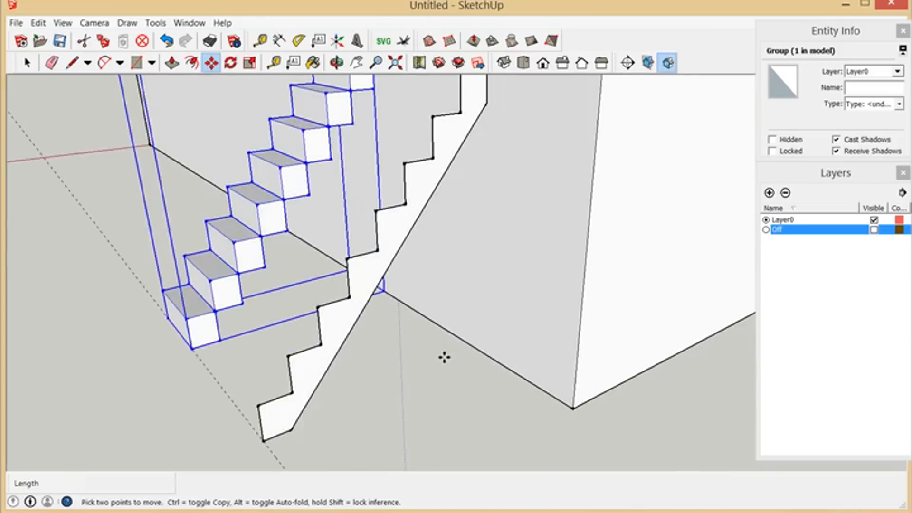
Step: Extrude the sawtooth stringer profile face to a thickness of 1 1/2" with Push/Pull
scroll(440, 355, down, 3)
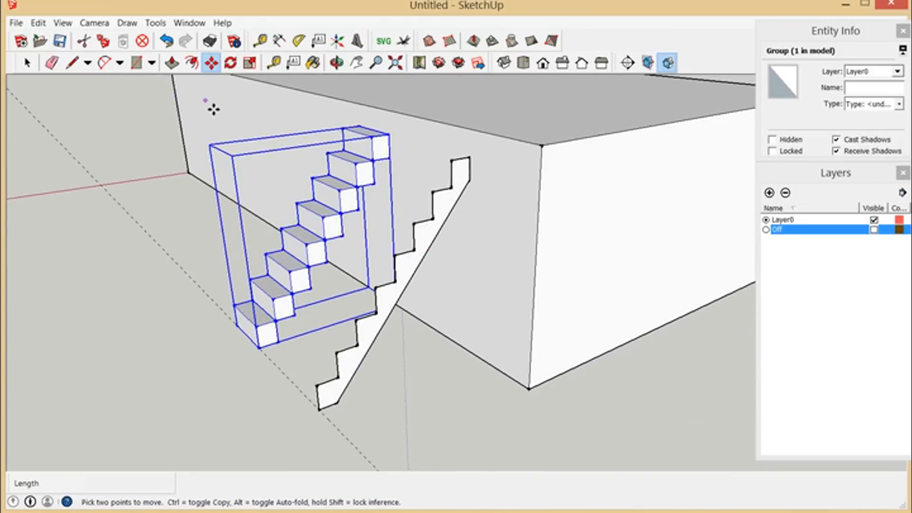
click(172, 62)
scroll(424, 341, up, 3)
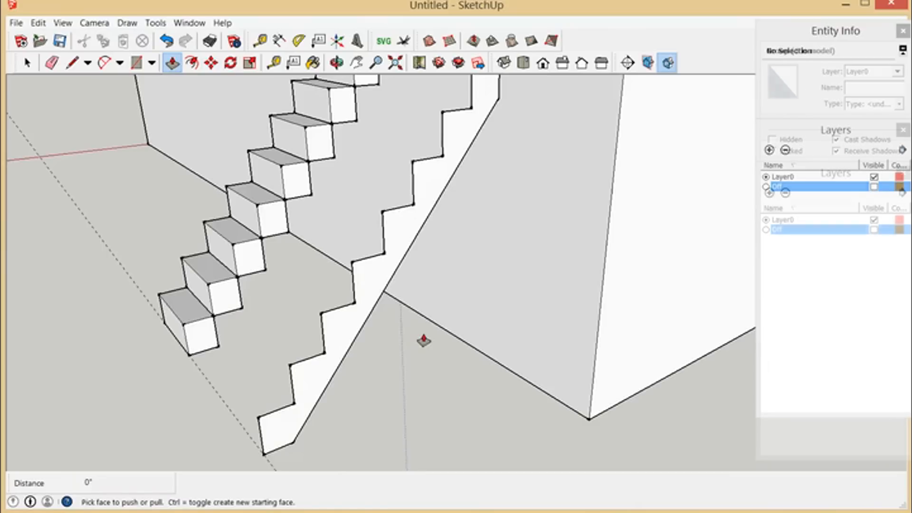
click(404, 241)
click(410, 247)
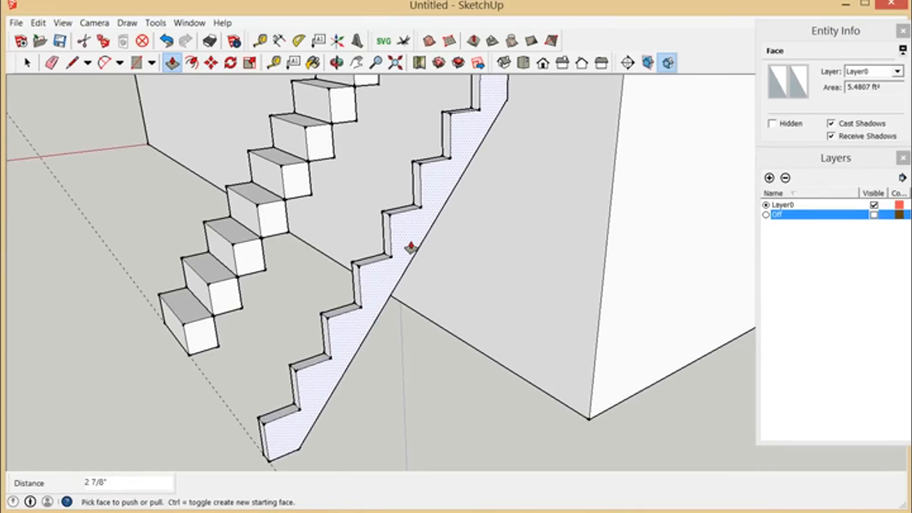
text(1. 1/2)
key(Return)
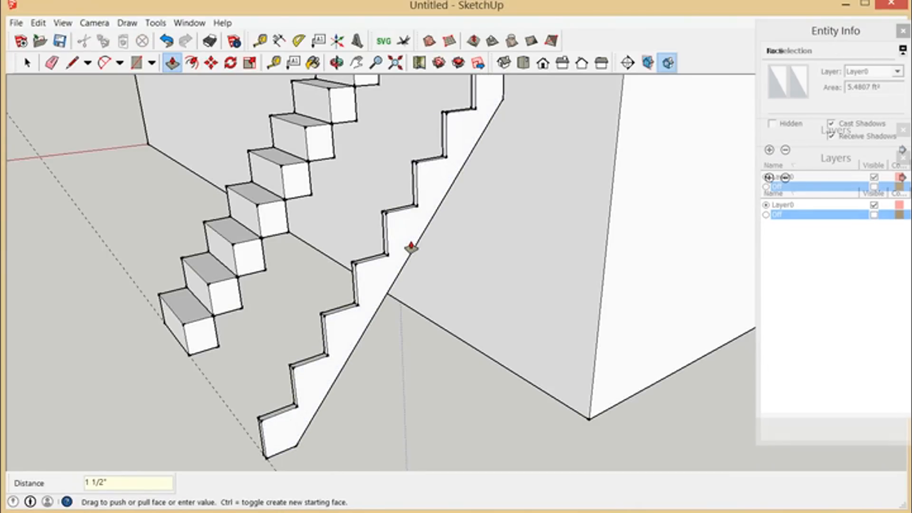
scroll(410, 268, down, 2)
scroll(458, 346, down, 2)
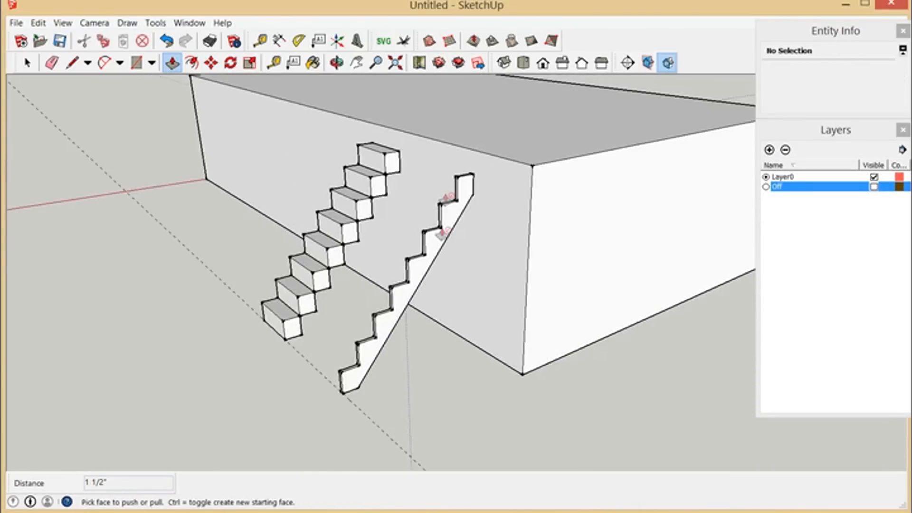
scroll(447, 190, up, 3)
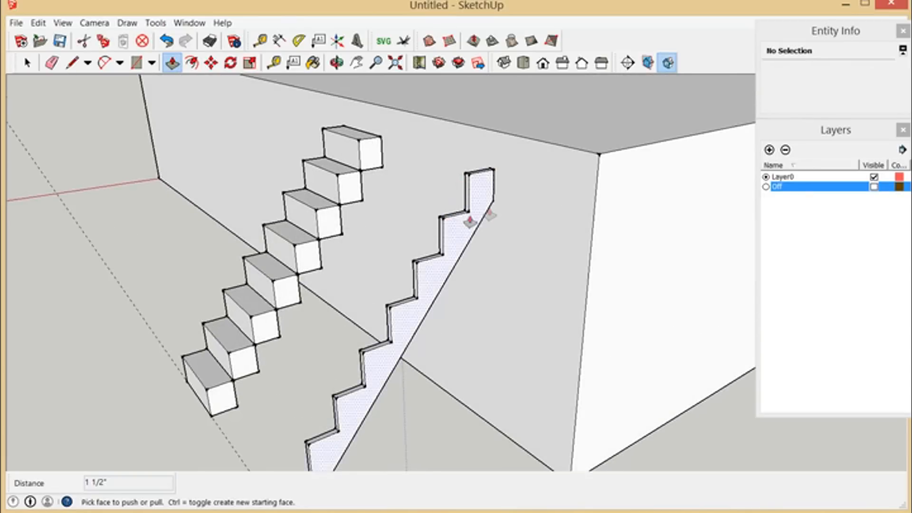
scroll(448, 222, down, 1)
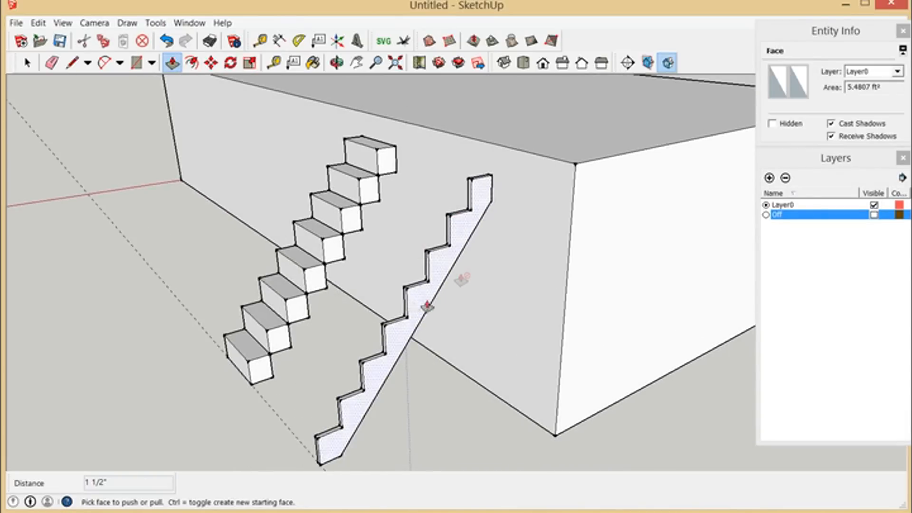
scroll(418, 361, down, 2)
scroll(405, 381, up, 2)
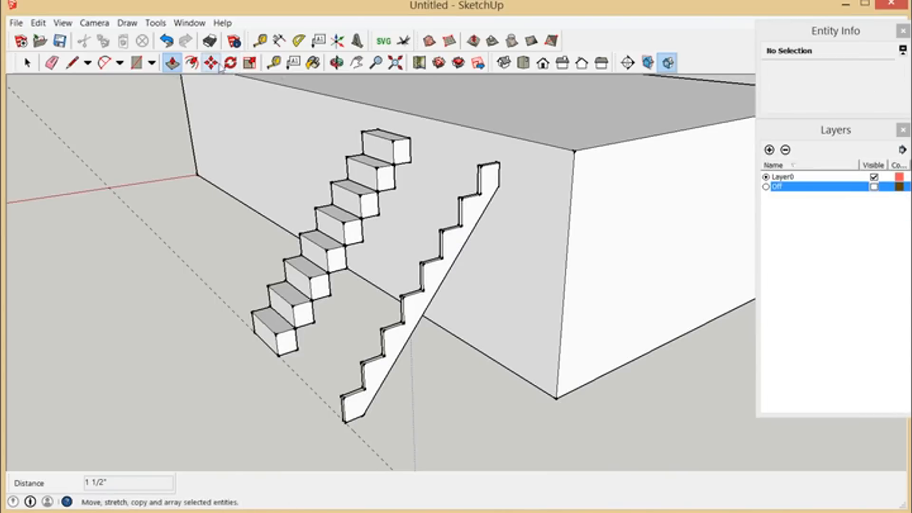
scroll(246, 232, down, 2)
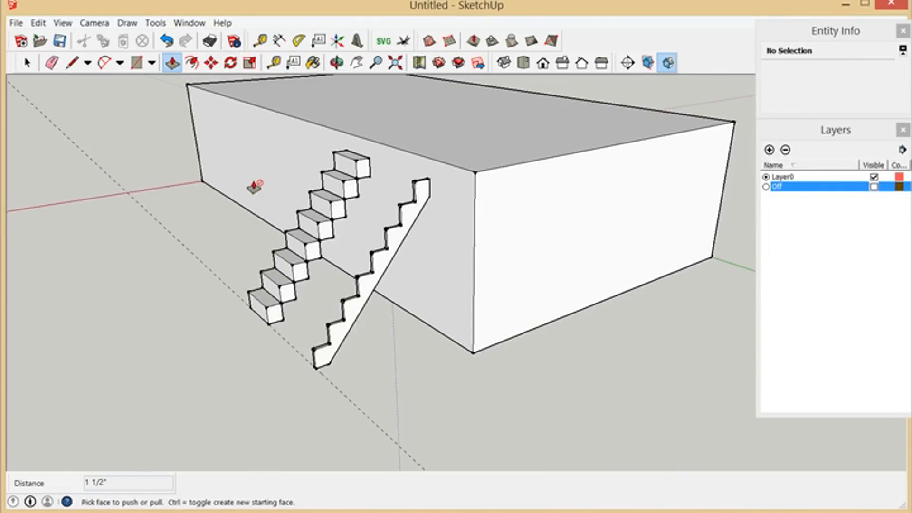
scroll(437, 240, up, 2)
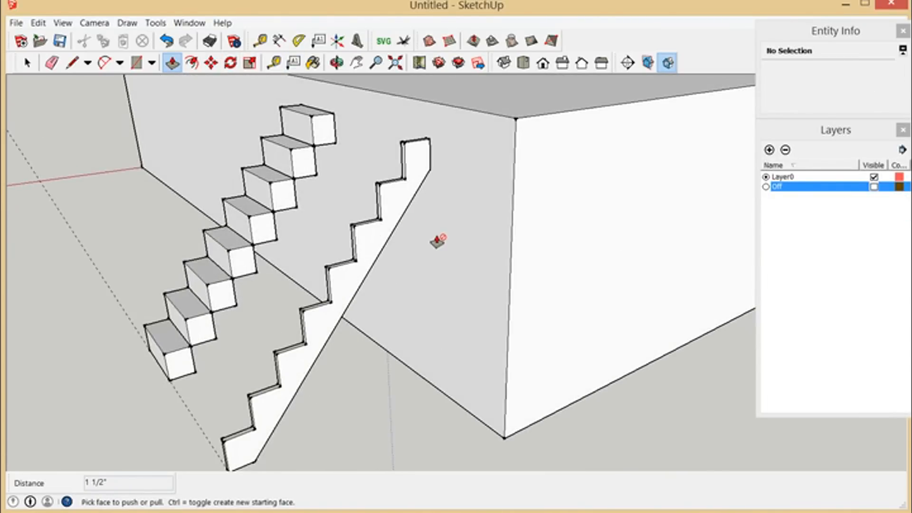
scroll(456, 236, down, 1)
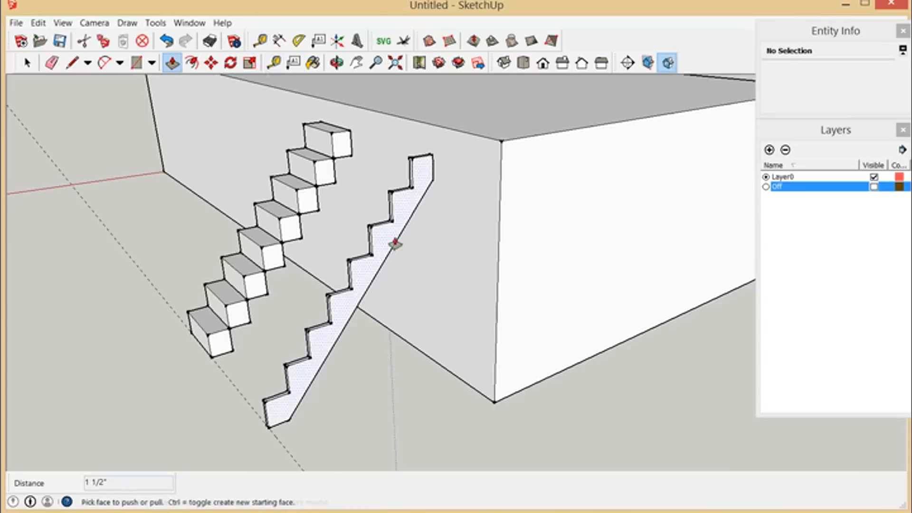
Step: Select the horizontal tread surfaces of the stringer's five upper steps, including their edges
scroll(395, 244, up, 2)
click(27, 62)
drag(398, 120, 470, 159)
shift+drag(372, 171, 434, 200)
shift+drag(359, 221, 399, 245)
scroll(349, 295, up, 2)
shift+drag(334, 250, 433, 300)
shift+drag(305, 295, 383, 343)
Step: Add the horizontal tread surfaces of the stringer's three lowest steps to the selection
scroll(455, 295, down, 3)
scroll(418, 408, up, 4)
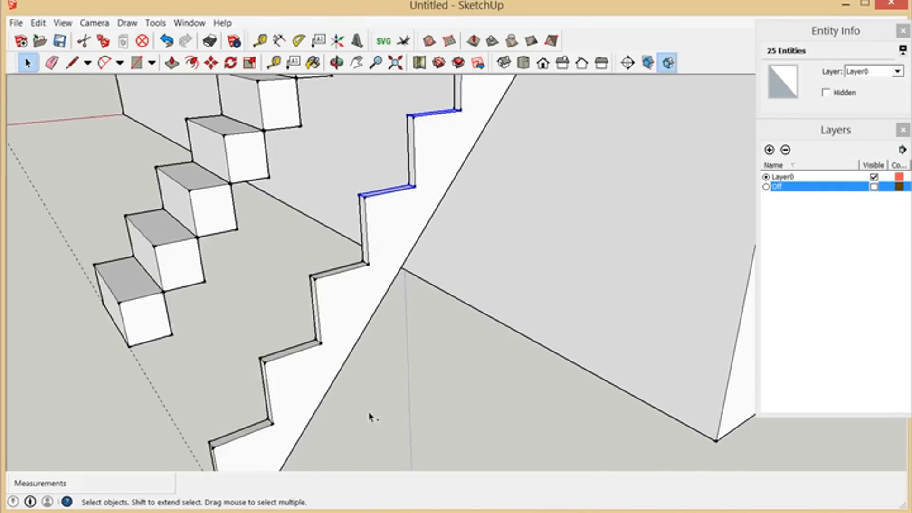
shift+drag(291, 253, 397, 307)
scroll(454, 282, down, 2)
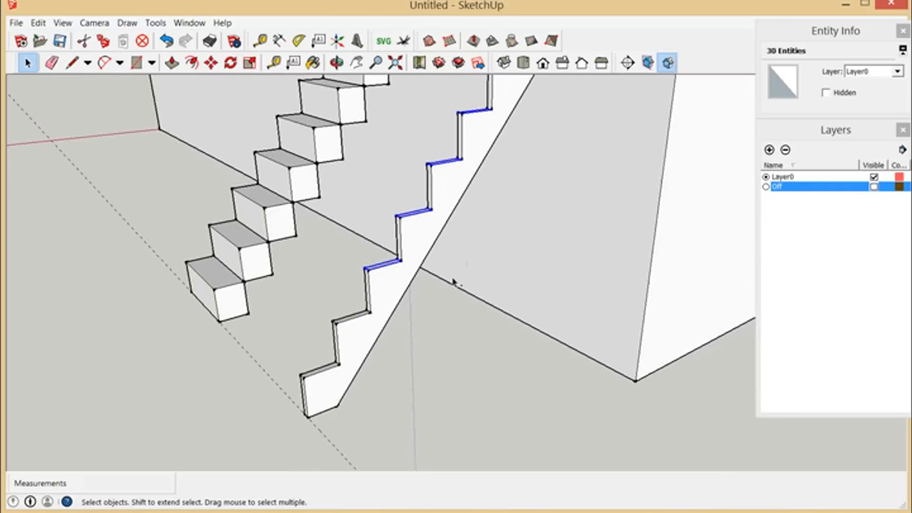
shift+drag(334, 317, 399, 348)
shift+drag(284, 351, 367, 393)
scroll(420, 387, down, 2)
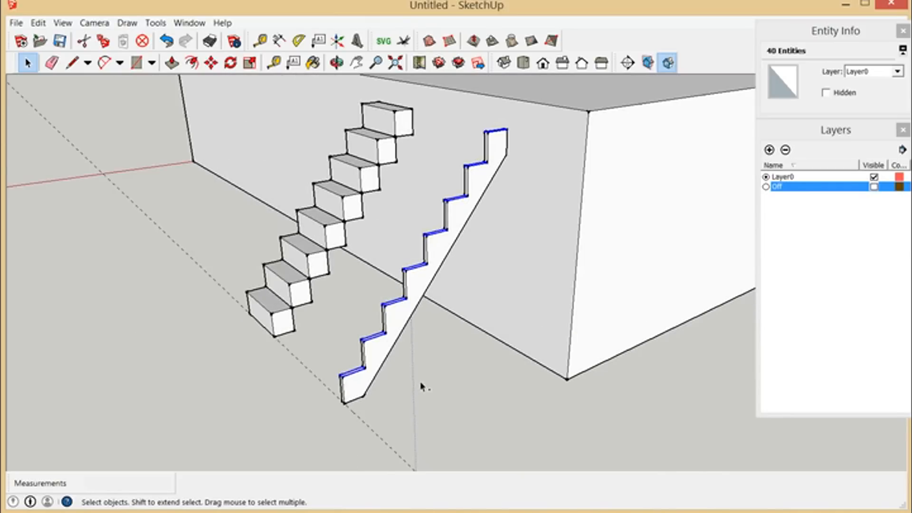
Step: Move the selected tread surfaces of the stringer straight down by 1"
scroll(525, 133, up, 6)
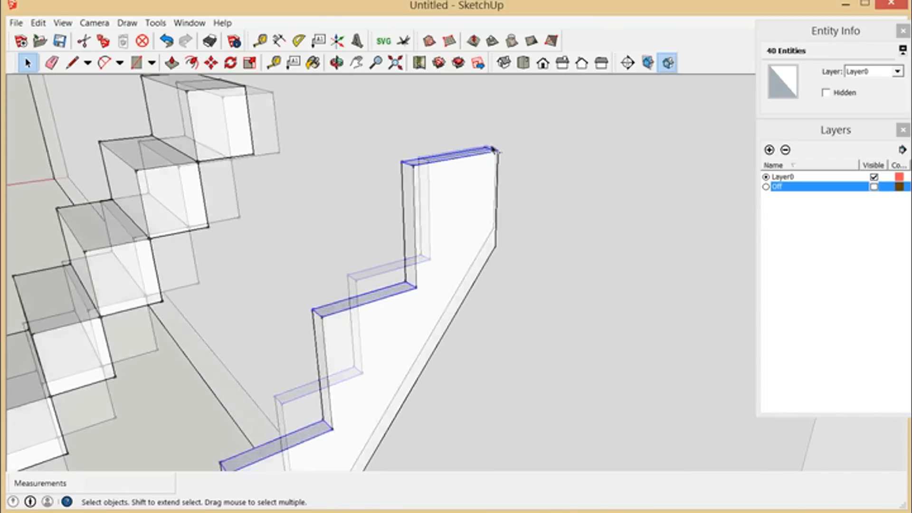
scroll(491, 147, up, 2)
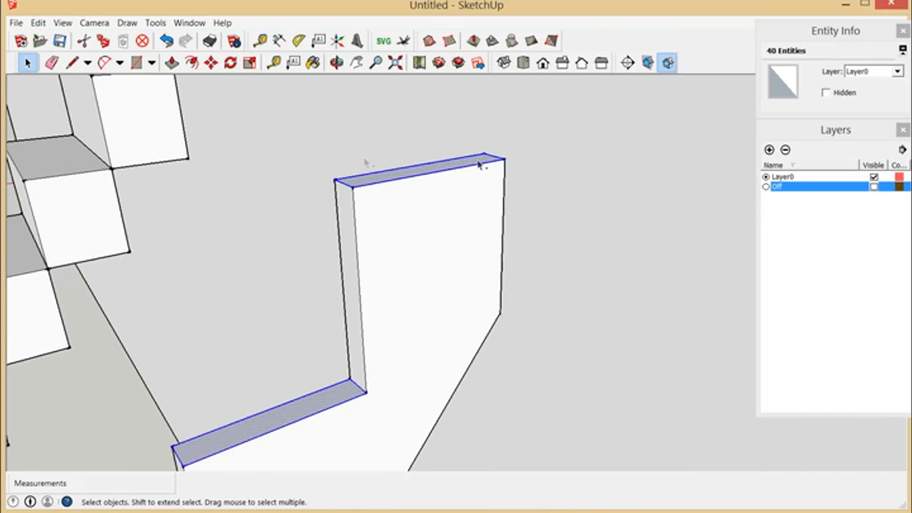
click(211, 62)
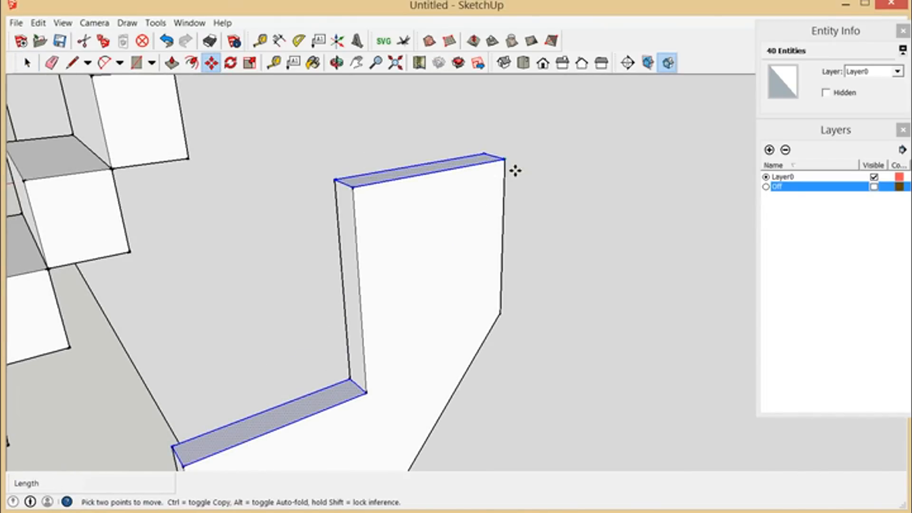
click(515, 171)
text(1)
key(Return)
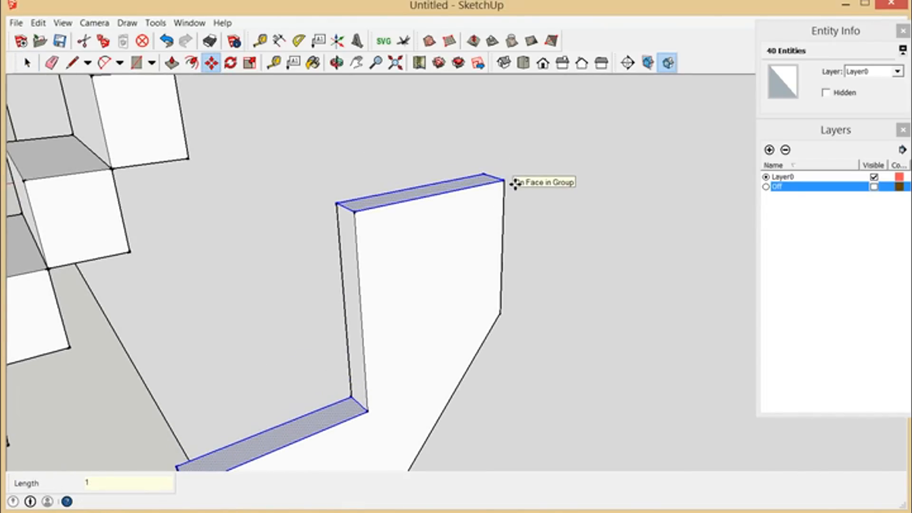
scroll(542, 143, down, 8)
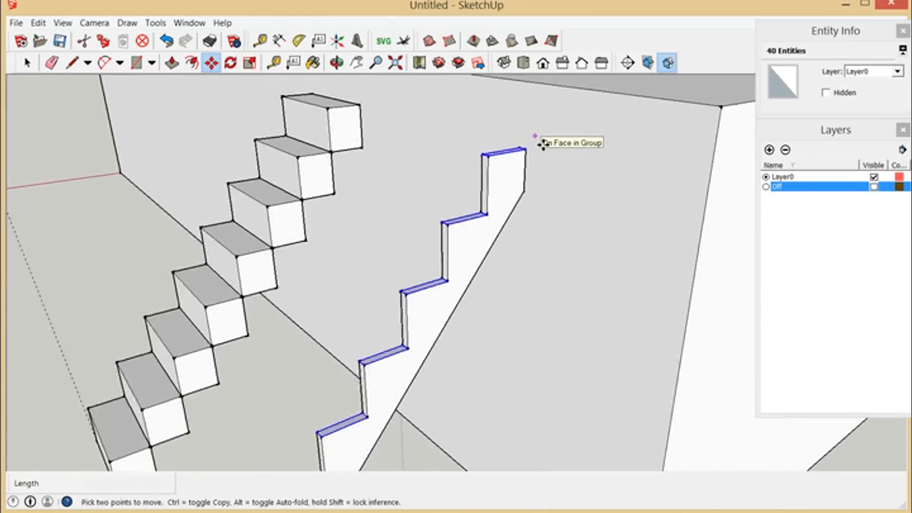
Step: Select the whole stringer, with all its faces and edges, and make it a group
scroll(551, 166, down, 3)
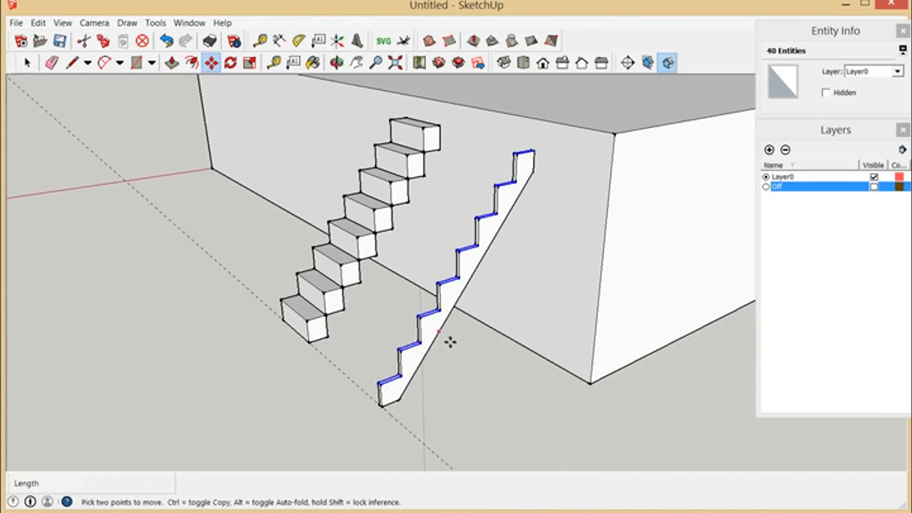
key(space)
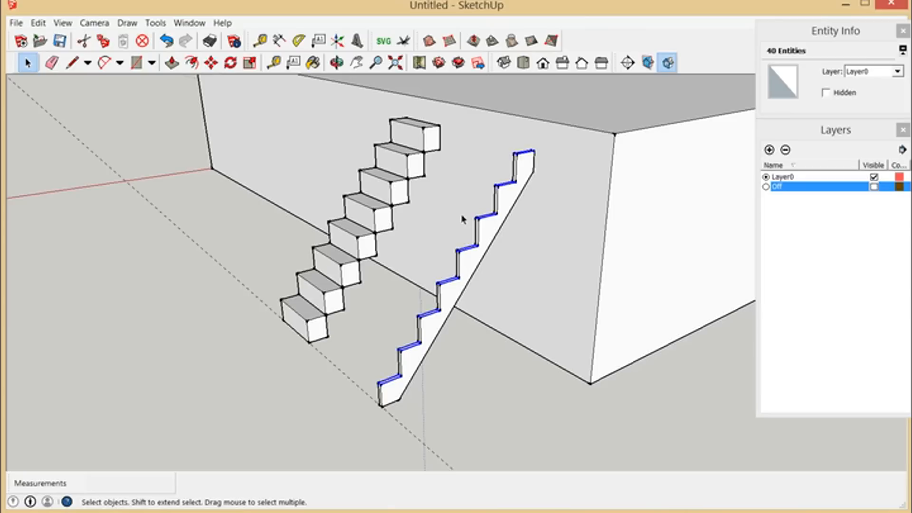
drag(340, 126, 563, 441)
right_click(472, 270)
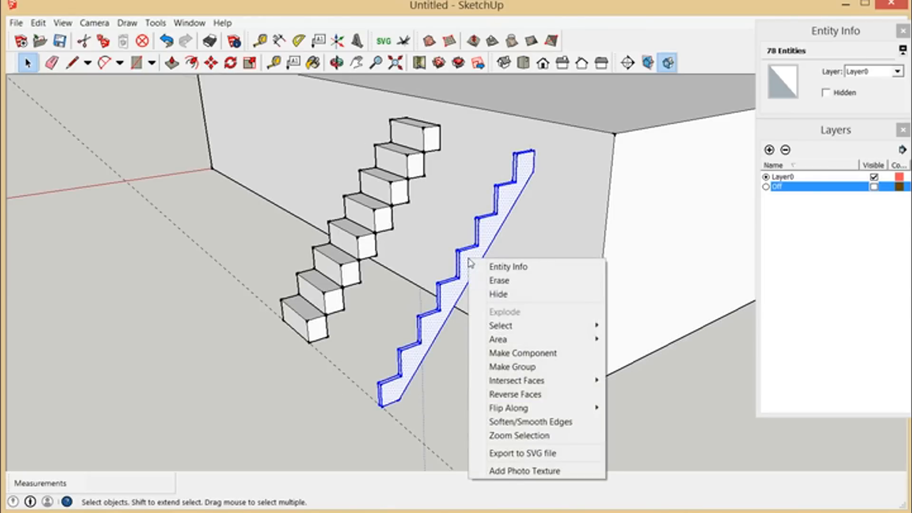
click(508, 368)
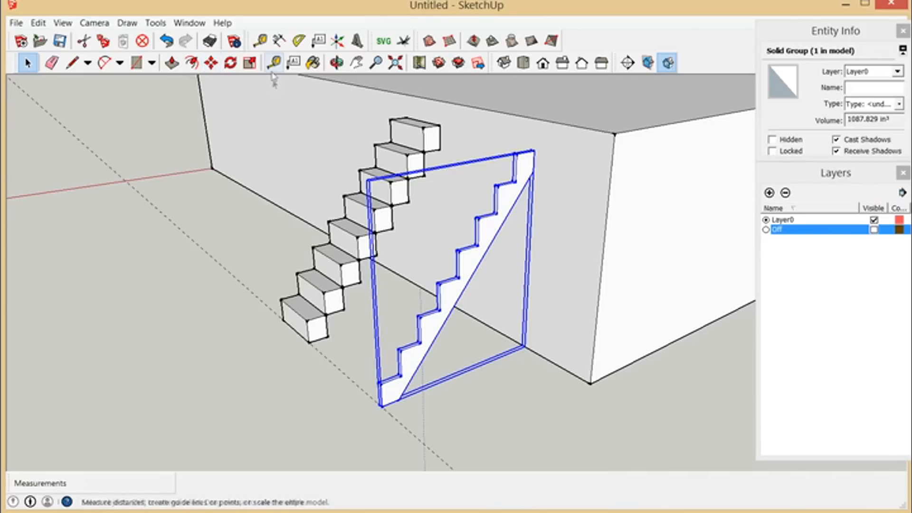
Step: Copy the stringer group 22" along the dashed guide line, away from the step blocks
click(211, 62)
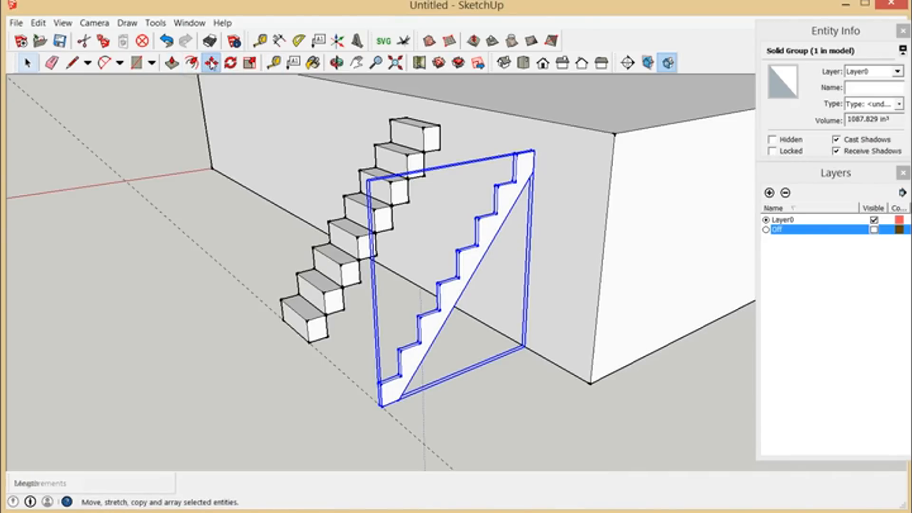
click(391, 417)
key(ctrl)
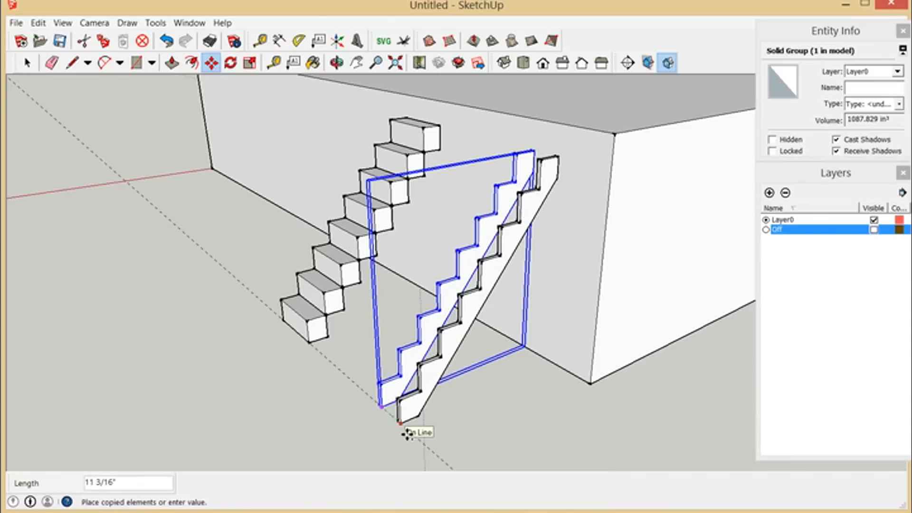
text(22)
key(Return)
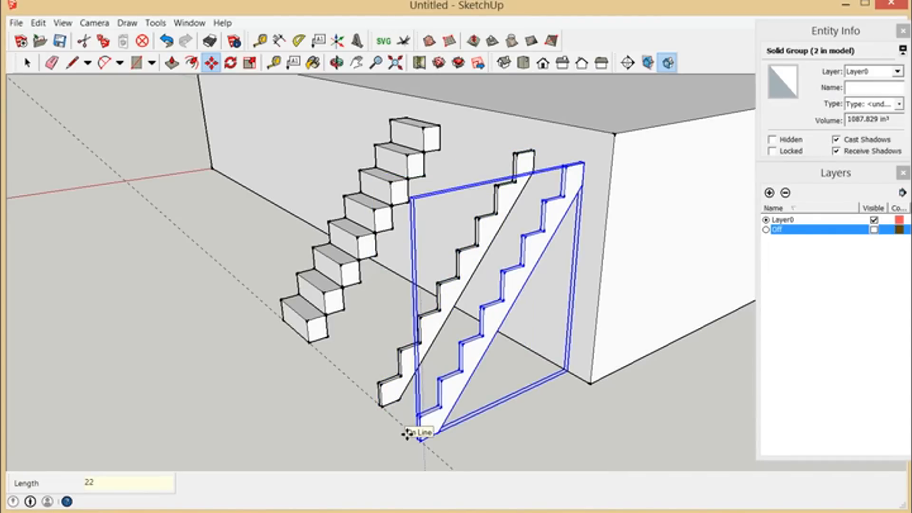
scroll(558, 165, up, 1)
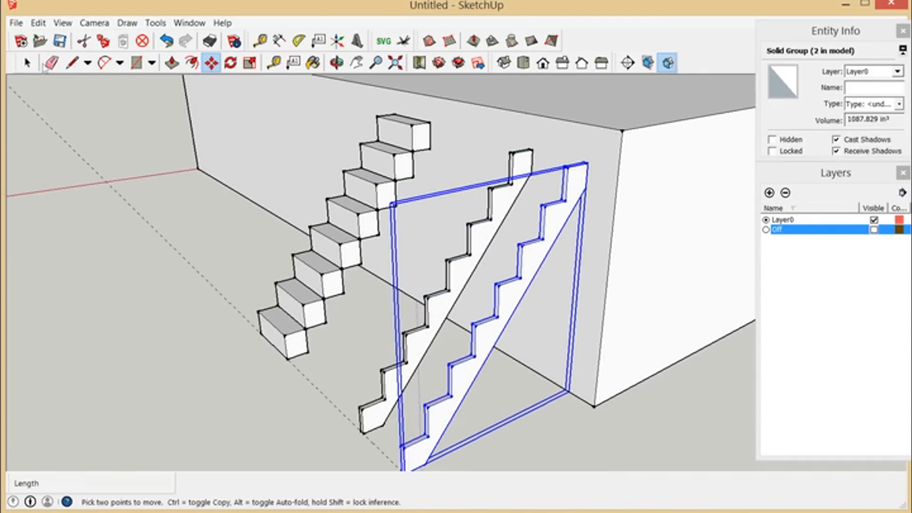
click(27, 63)
click(466, 179)
scroll(507, 152, down, 1)
scroll(561, 153, up, 3)
scroll(508, 177, down, 2)
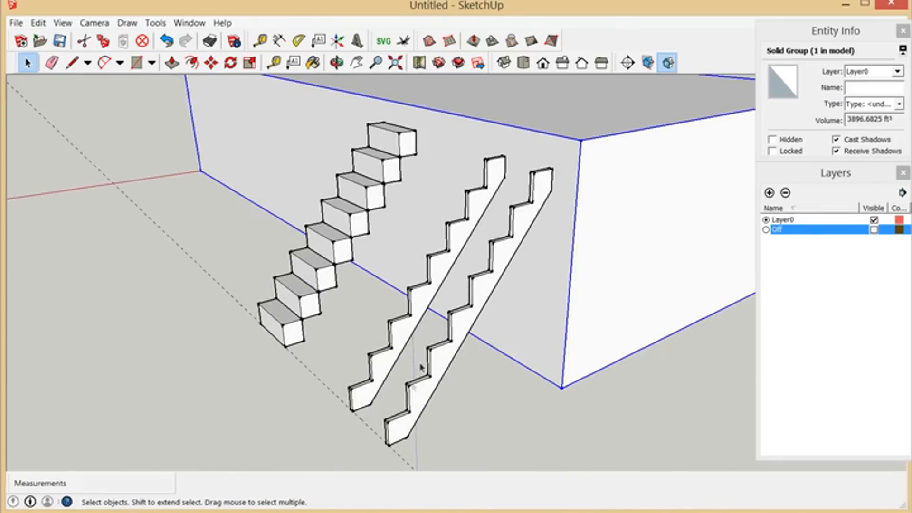
scroll(540, 193, up, 1)
scroll(535, 164, up, 2)
scroll(560, 363, down, 2)
scroll(540, 192, up, 2)
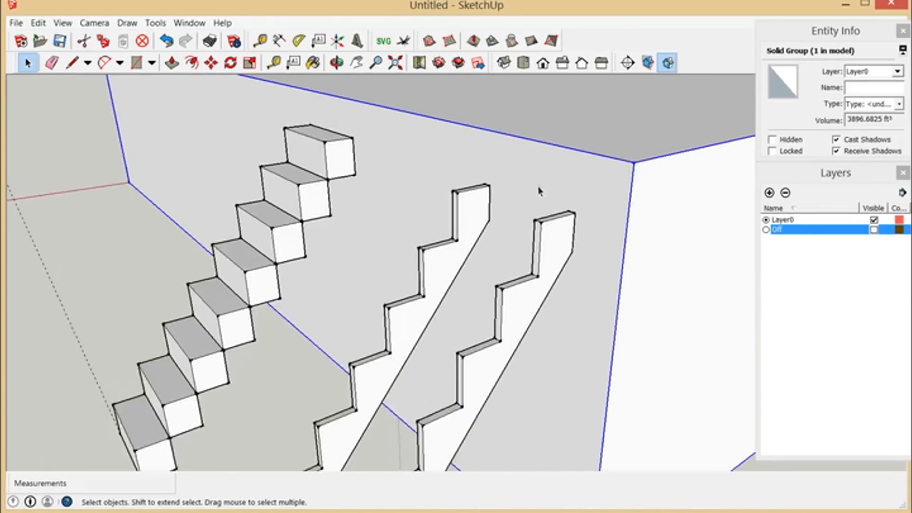
Step: Draw a tread rectangle about 6" by 1' 11 1/2" spanning the uppermost surfaces of both stringers, starting at the copy's outer front corner
scroll(540, 193, up, 3)
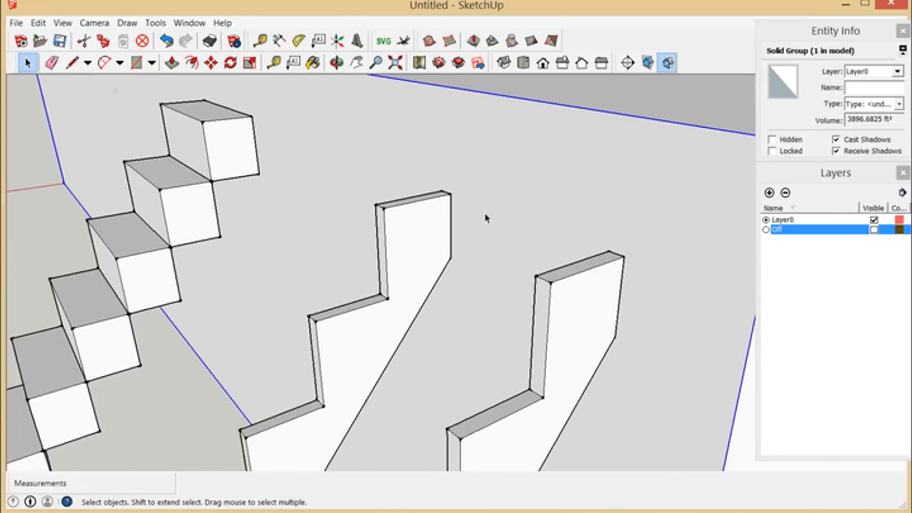
click(136, 62)
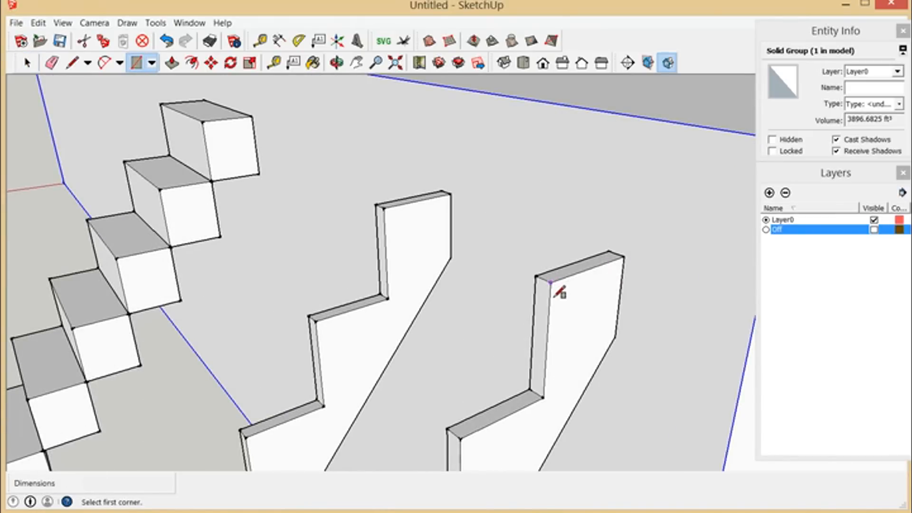
click(550, 284)
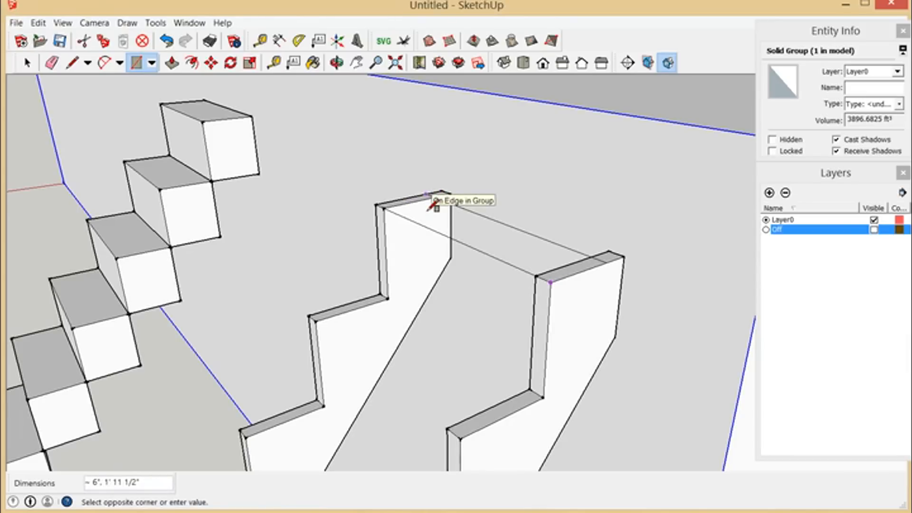
click(428, 209)
Step: Push/Pull the rectangle across the stringers upward into a tread board 1" thick
click(172, 62)
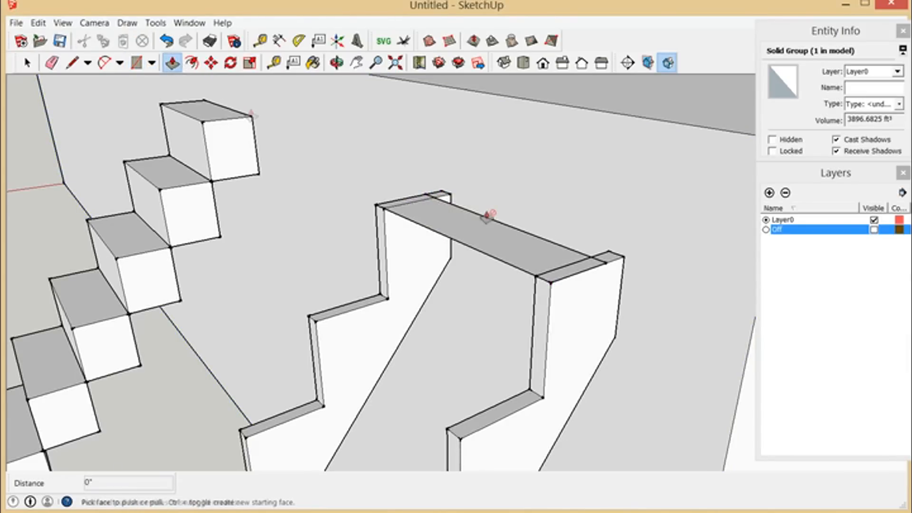
click(484, 239)
click(486, 229)
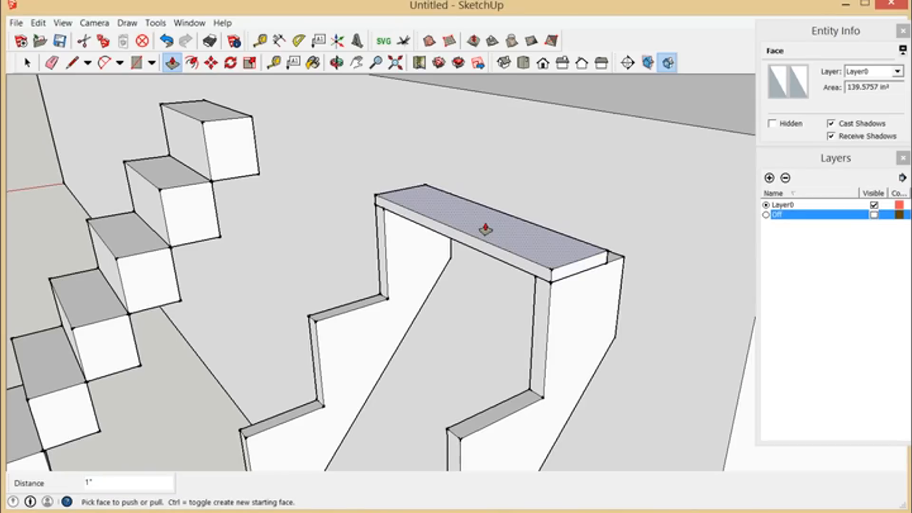
click(486, 230)
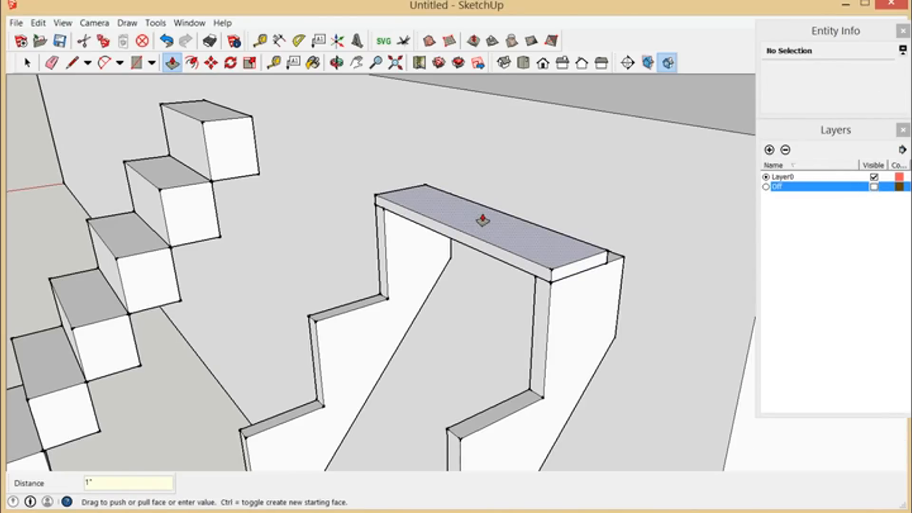
Step: Push/Pull the tread board's near end and front faces outward 1" each to overhang the stringers
click(590, 279)
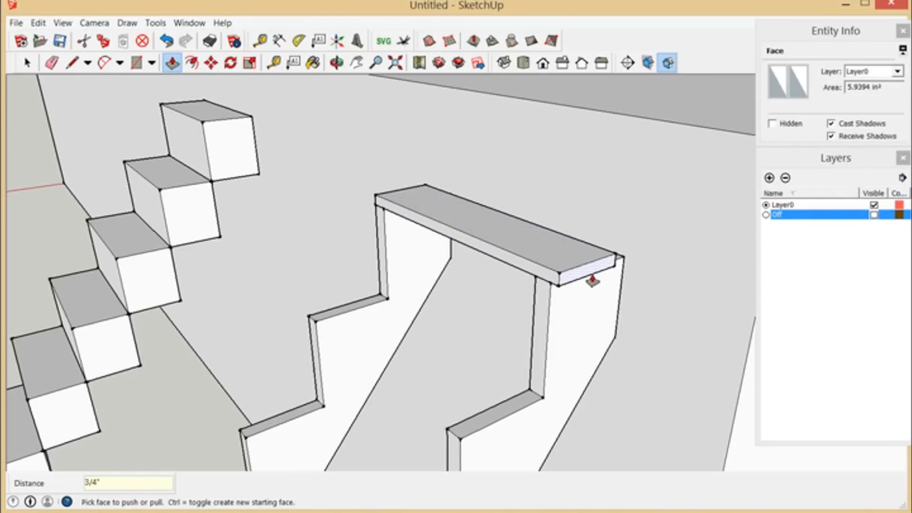
click(591, 280)
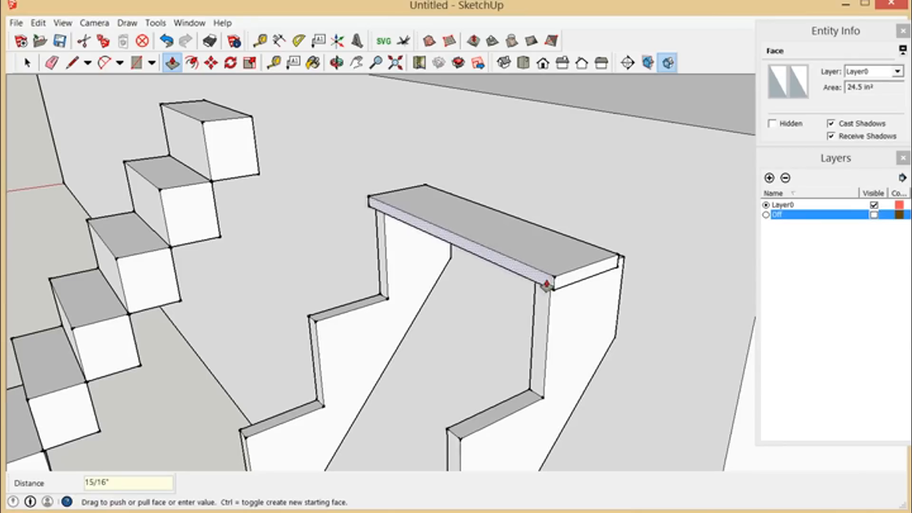
click(544, 287)
click(544, 287)
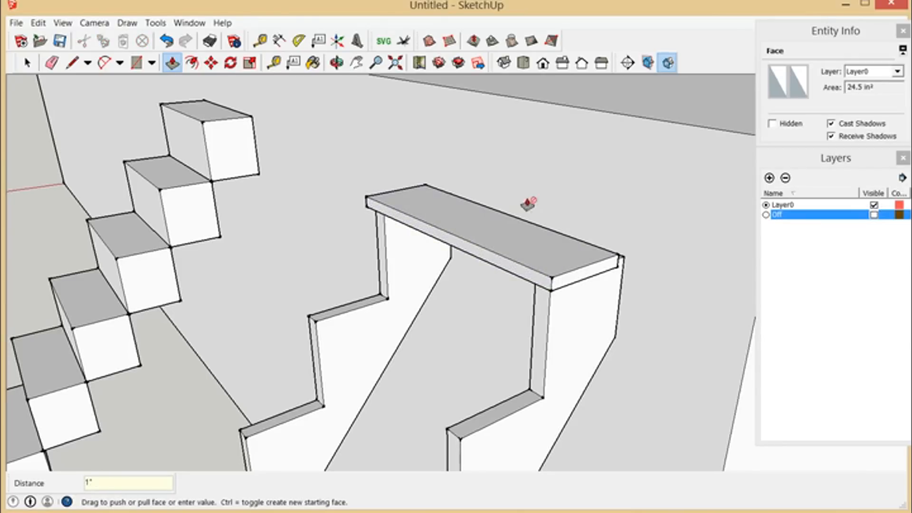
Step: Push/Pull the tread board's rear face back until it is flush with the stringers' rear edges
click(337, 63)
drag(585, 255, 495, 276)
key(p)
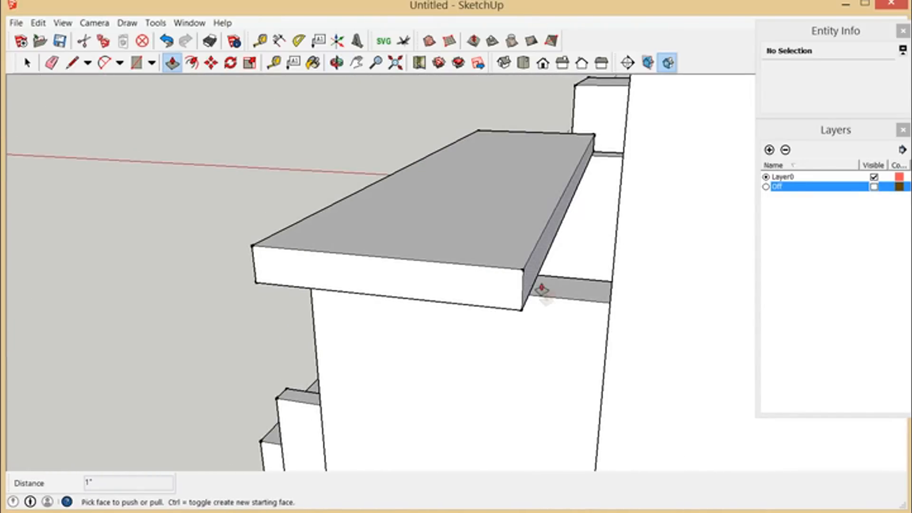
click(539, 287)
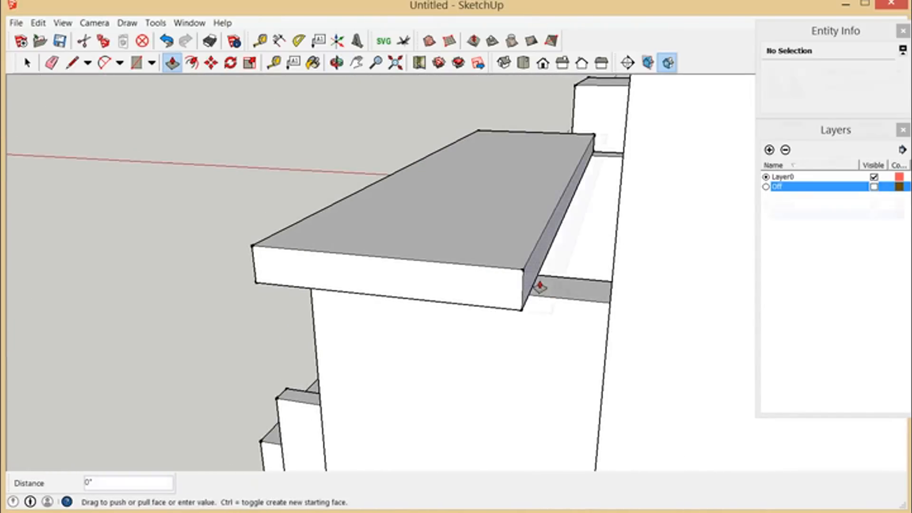
click(617, 344)
Step: Push/Pull the tread board's remaining end face outward 1" past the other stringer
click(337, 62)
drag(408, 223, 451, 275)
drag(344, 261, 411, 336)
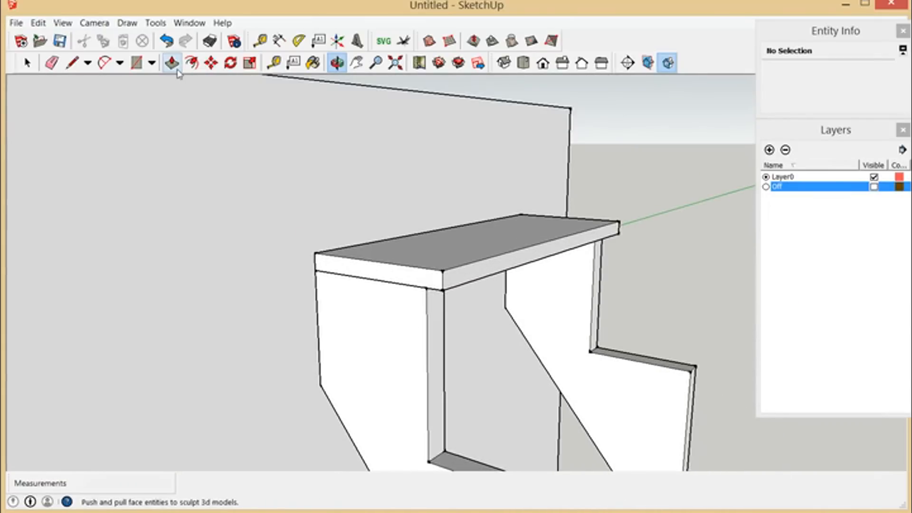
click(172, 63)
drag(370, 276, 354, 285)
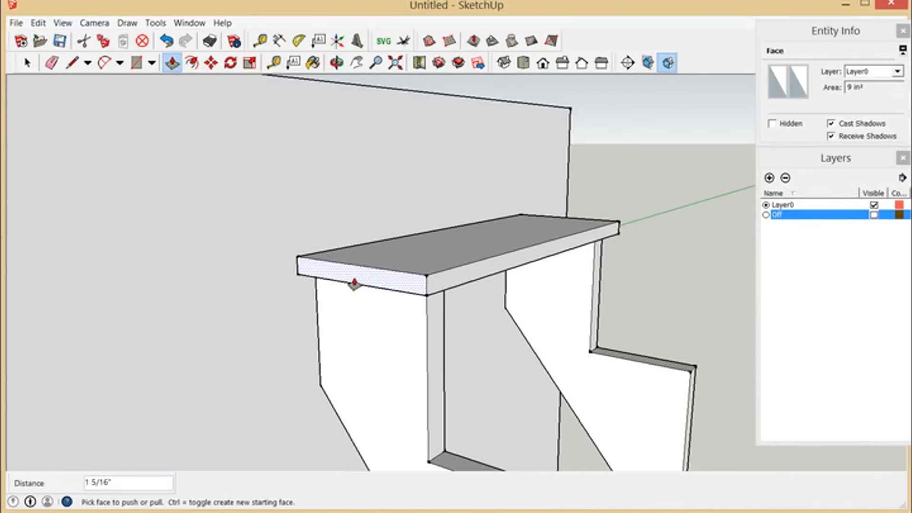
key(Return)
scroll(344, 288, down, 5)
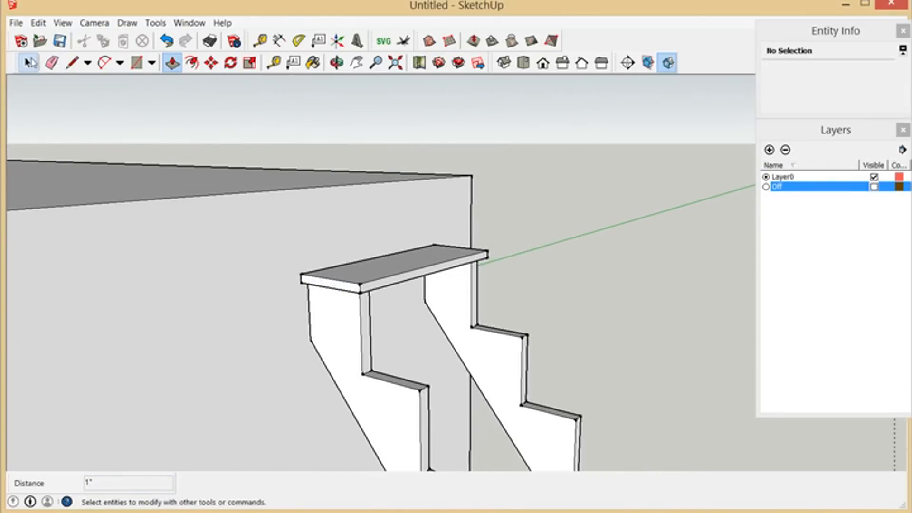
Step: Select the whole tread board, with all its faces and edges, and make it a group
click(27, 63)
drag(283, 204, 518, 321)
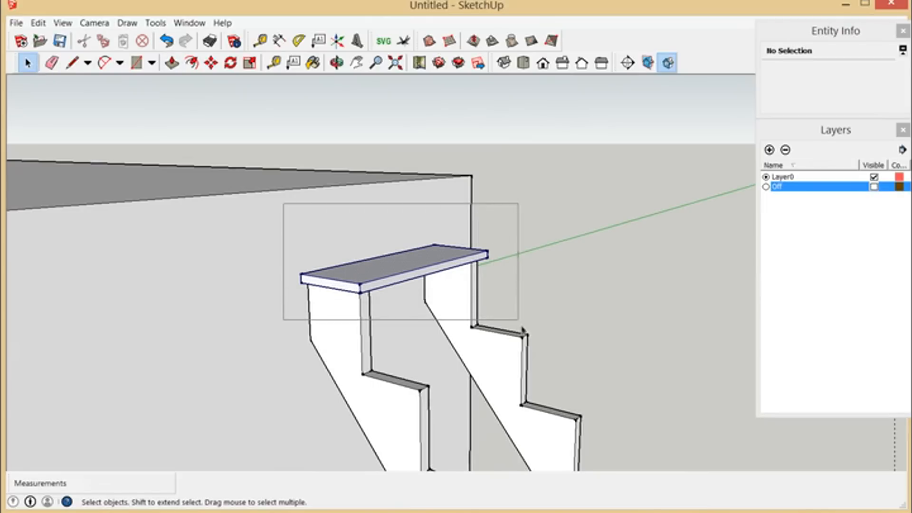
right_click(436, 267)
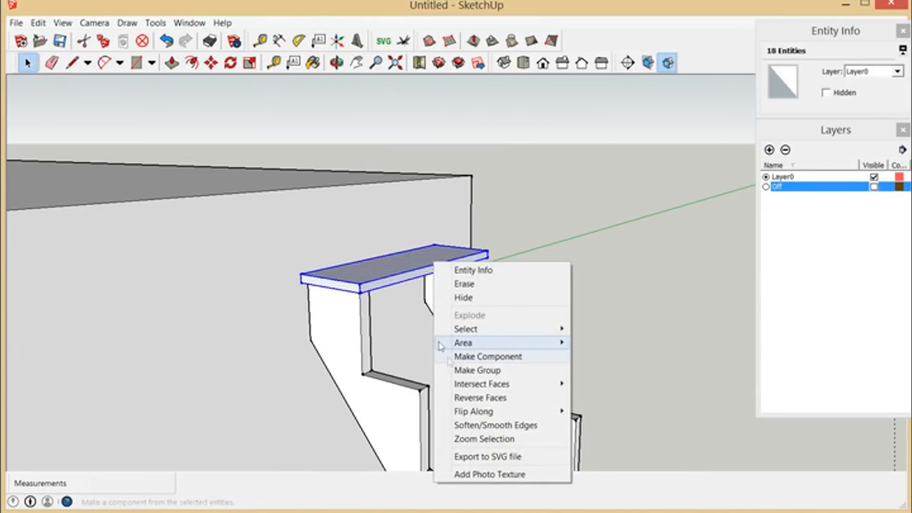
click(471, 372)
Step: Copy the tread group from the stringer's upper rear corner to the matching corner of the next step down
scroll(403, 360, up, 3)
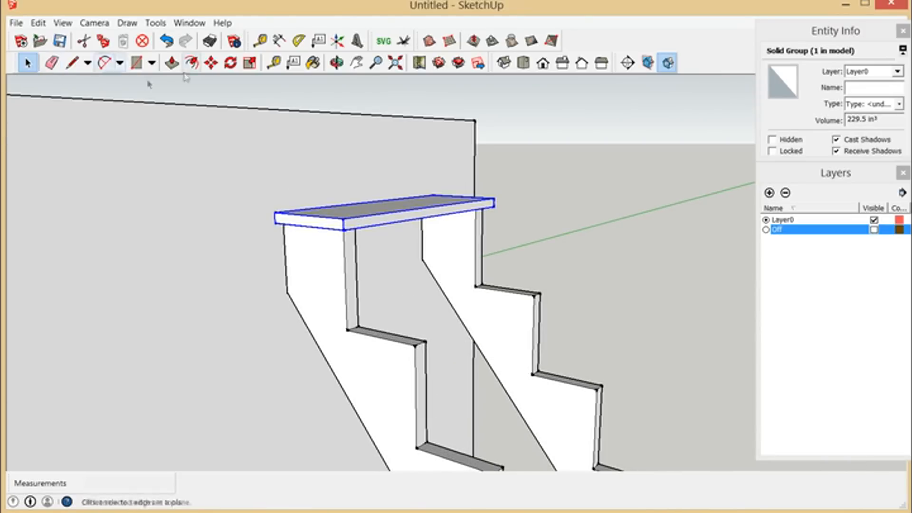
click(212, 62)
scroll(300, 243, up, 3)
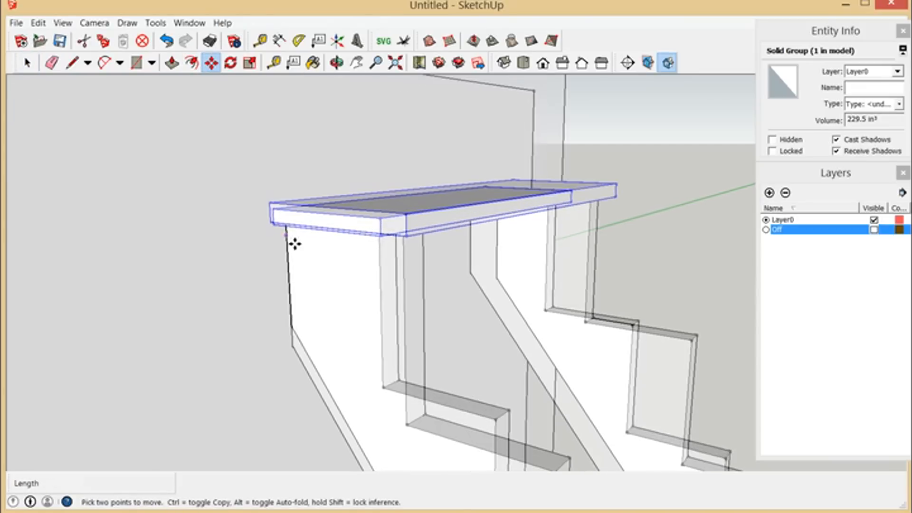
click(336, 62)
drag(350, 286, 379, 223)
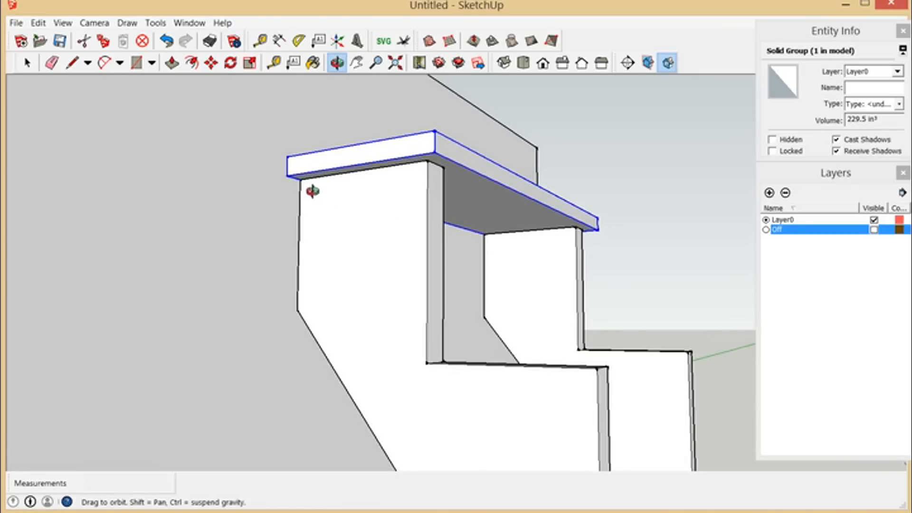
click(212, 63)
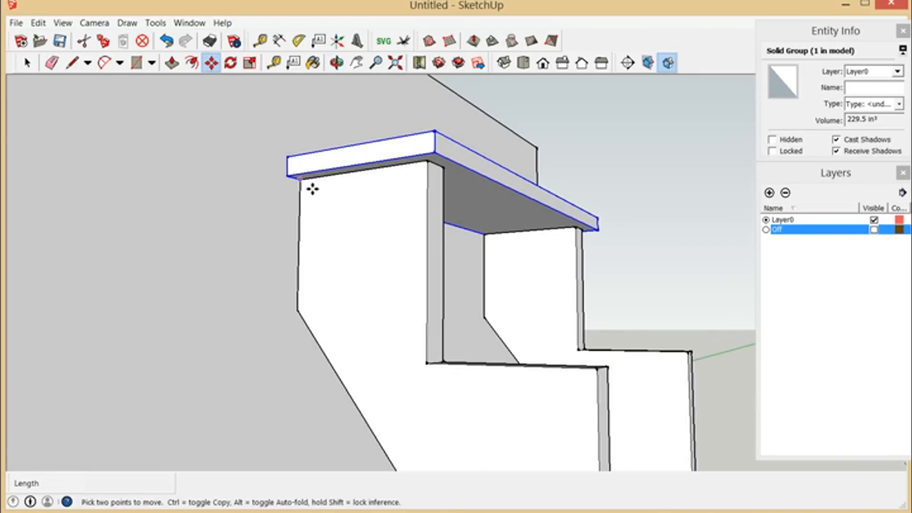
click(312, 189)
key(ctrl)
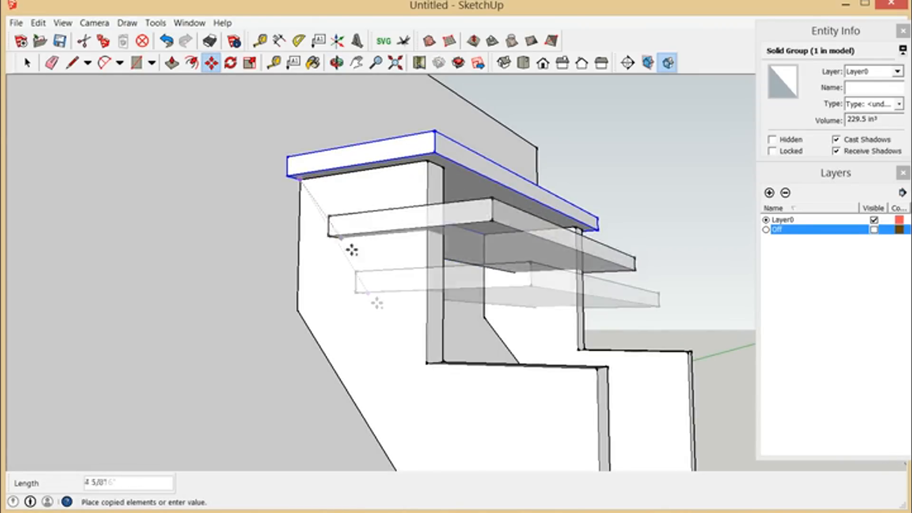
click(437, 371)
scroll(376, 284, down, 10)
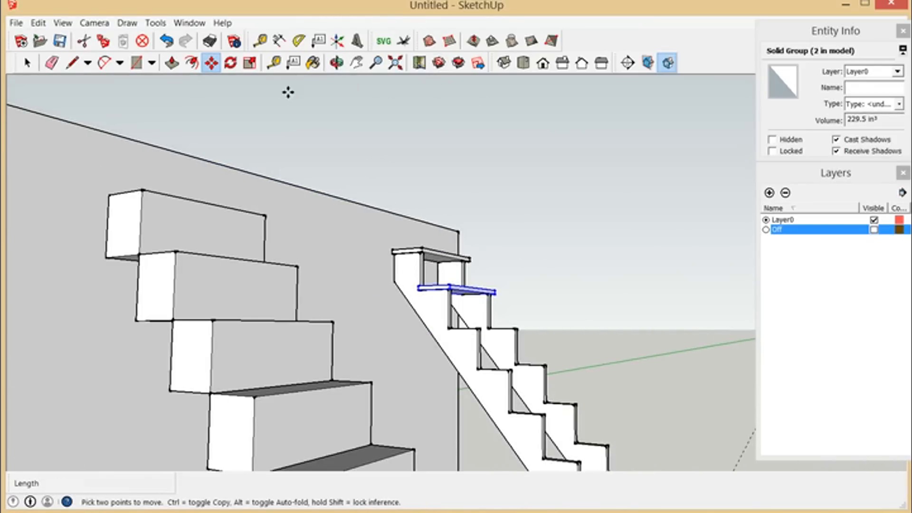
Step: Delete the tread copy on the second step
click(336, 63)
drag(386, 143, 411, 219)
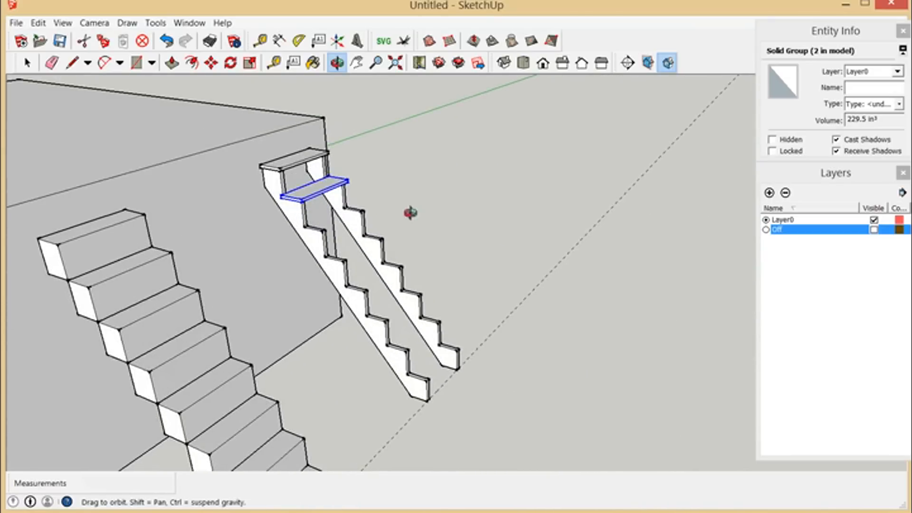
scroll(348, 209, up, 3)
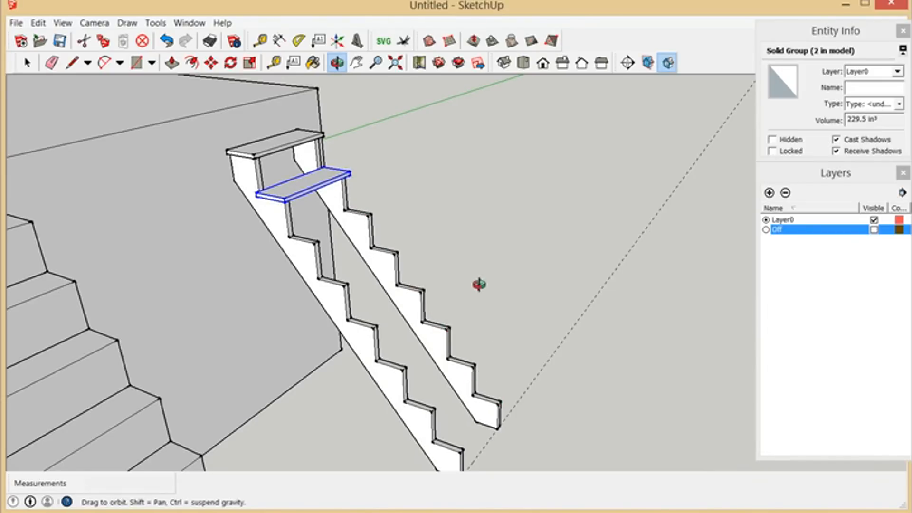
scroll(332, 200, up, 4)
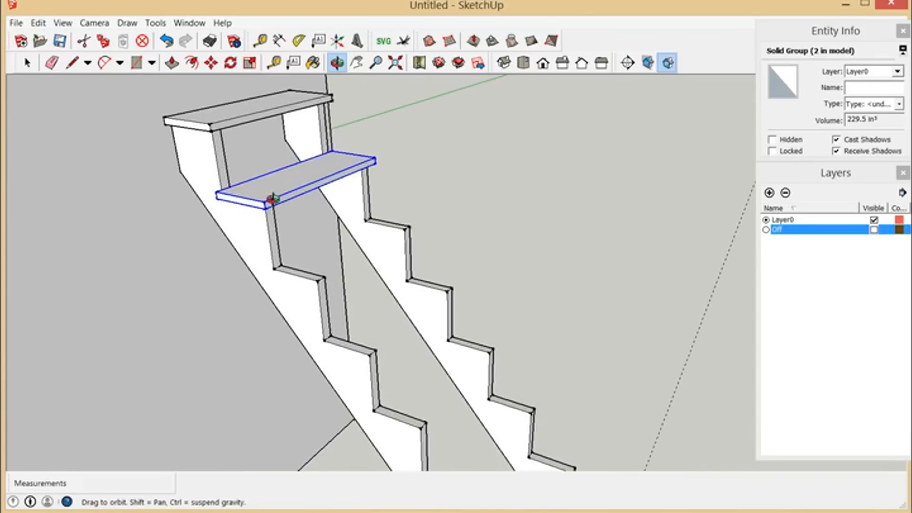
key(space)
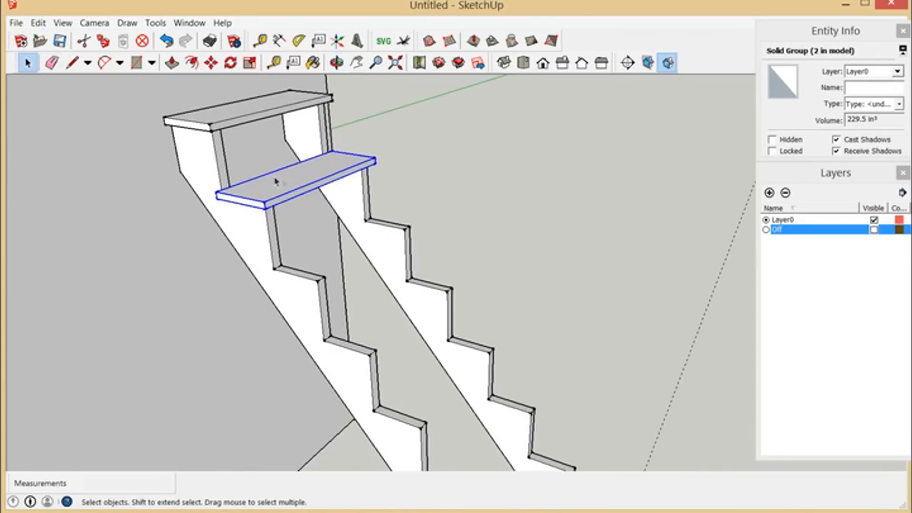
scroll(296, 189, down, 2)
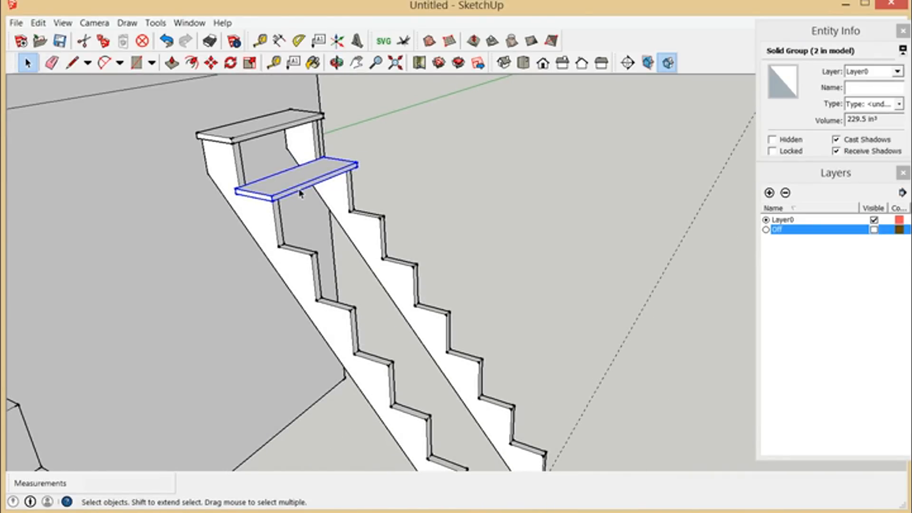
key(Delete)
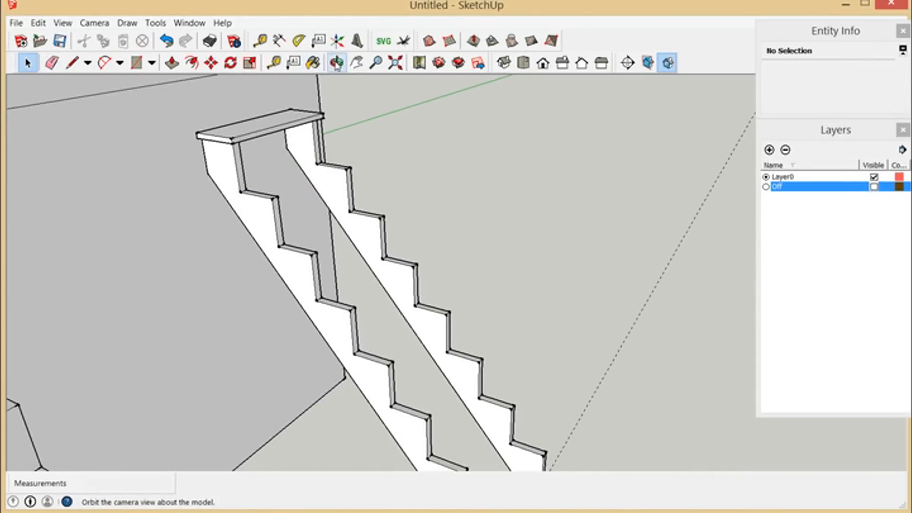
Step: Copy the uppermost tread about 1' 7/16" down onto the second step, snapping between the stringer's rear step corners
click(336, 65)
drag(220, 185, 279, 113)
scroll(224, 140, up, 3)
double_click(223, 141)
key(space)
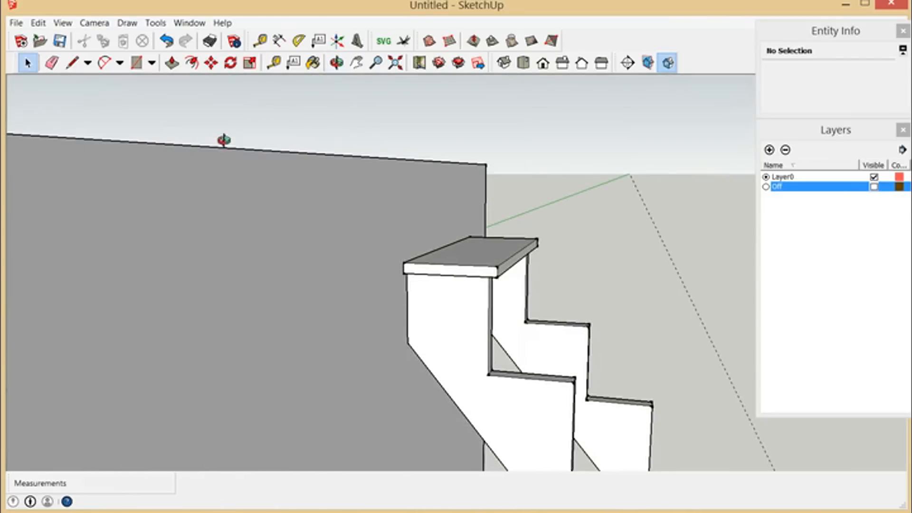
scroll(367, 208, down, 2)
scroll(349, 214, up, 5)
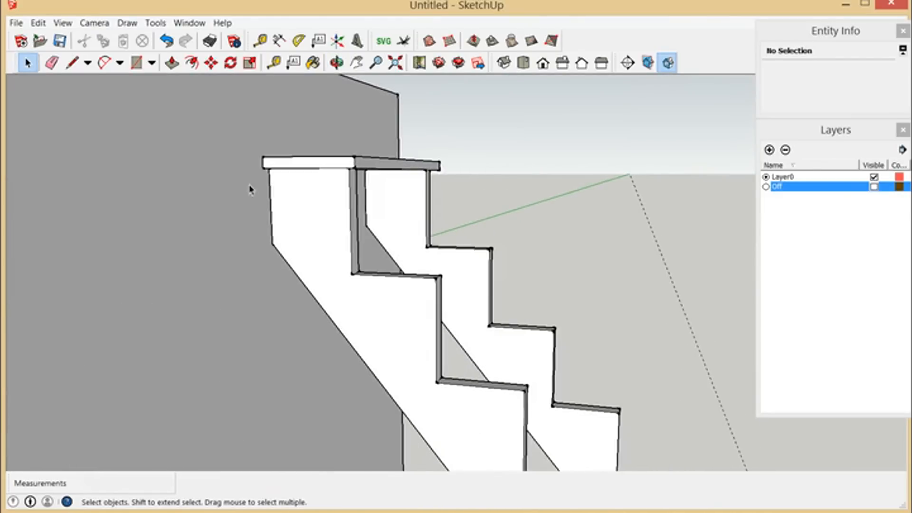
scroll(416, 285, up, 2)
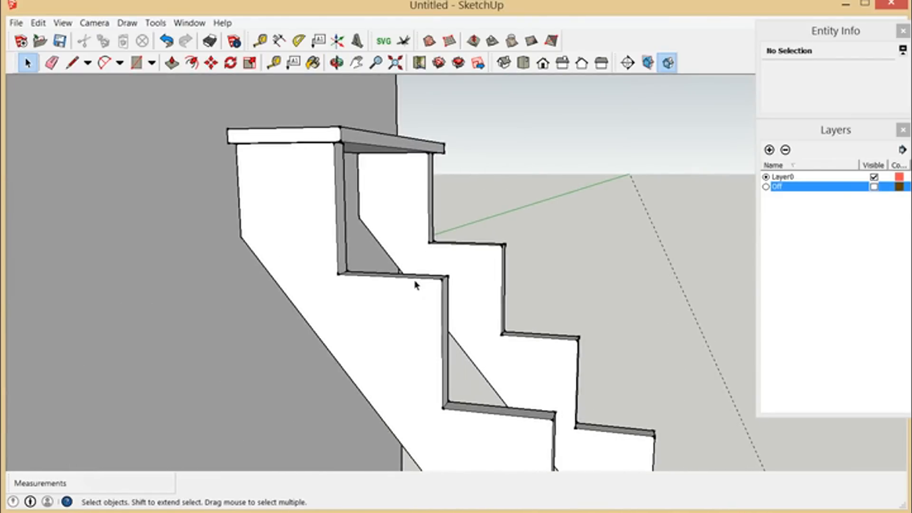
click(271, 145)
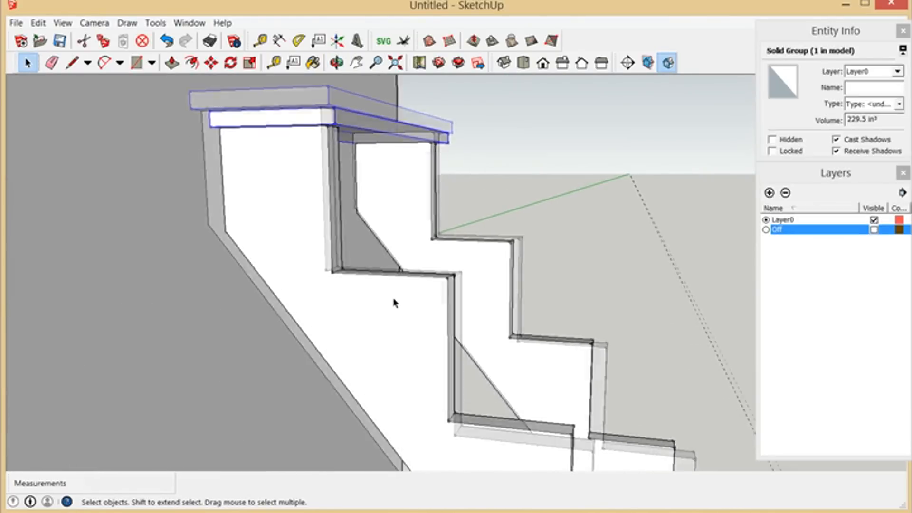
click(211, 62)
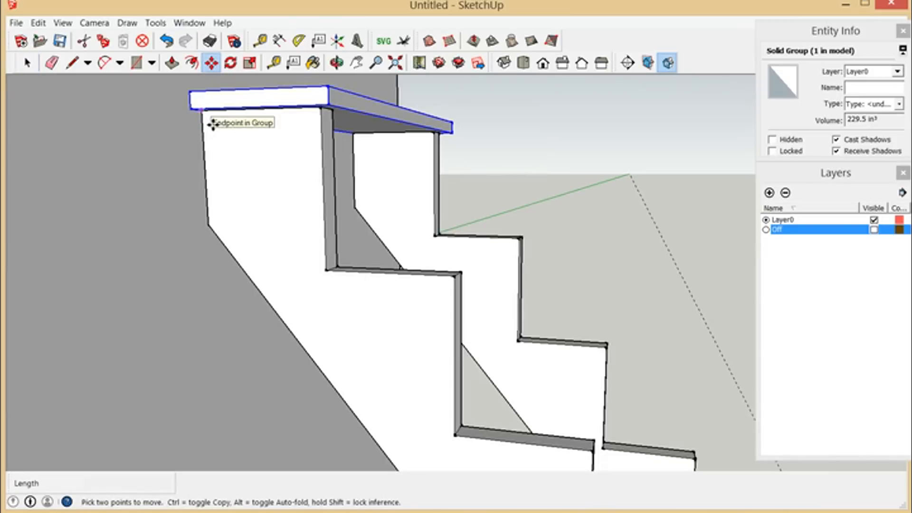
scroll(213, 124, up, 1)
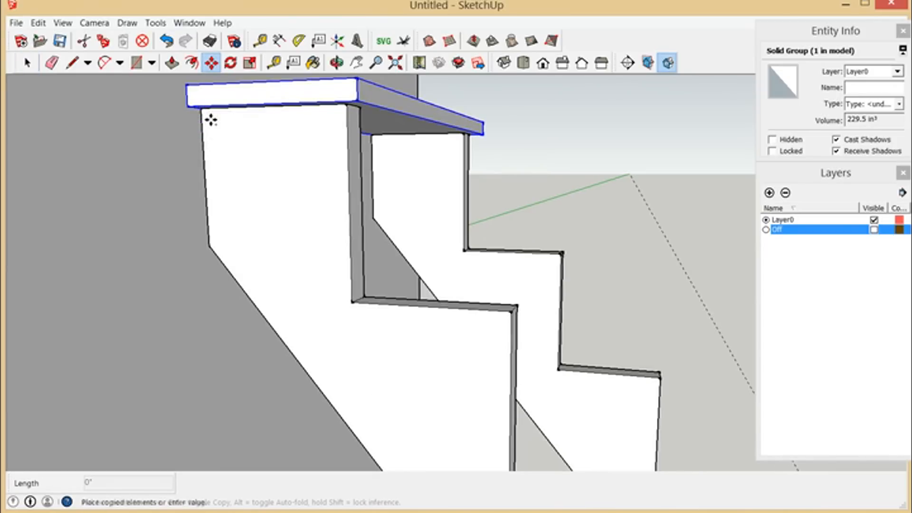
key(ctrl)
click(211, 120)
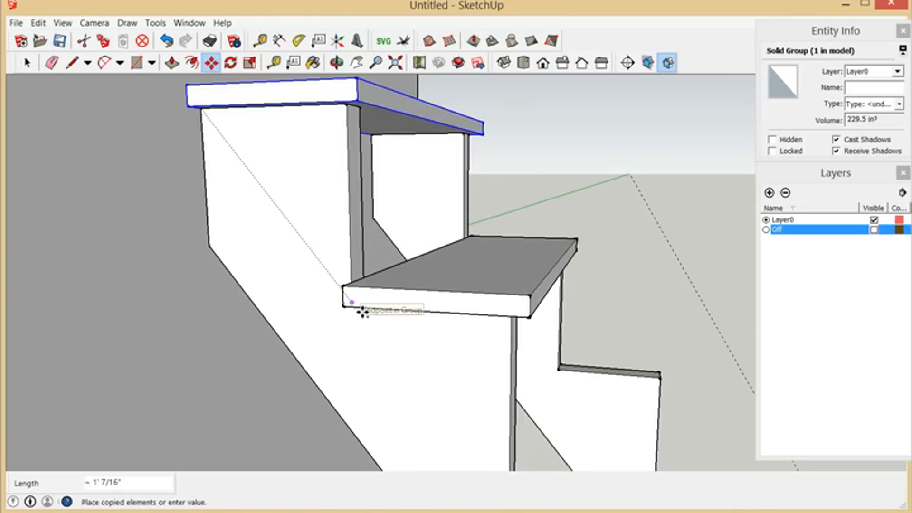
click(360, 312)
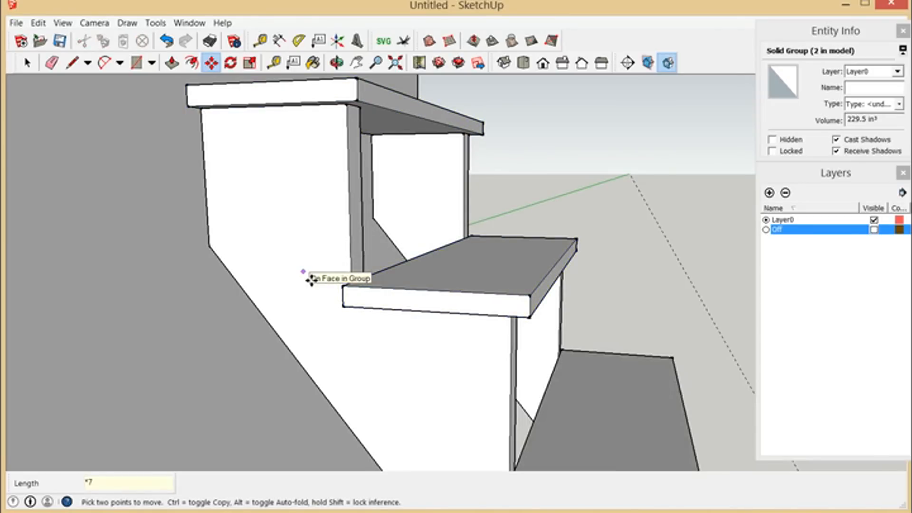
Step: Array the tread copy with *7 so the remaining steps down the stringers get treads
key(Return)
scroll(274, 212, down, 2)
scroll(152, 291, down, 4)
scroll(164, 289, down, 4)
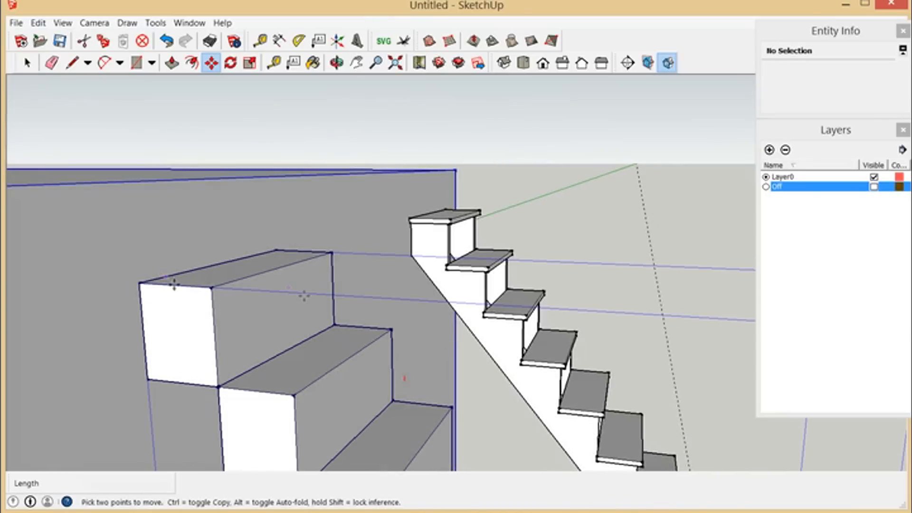
scroll(275, 275, down, 4)
scroll(585, 430, up, 2)
scroll(408, 277, up, 3)
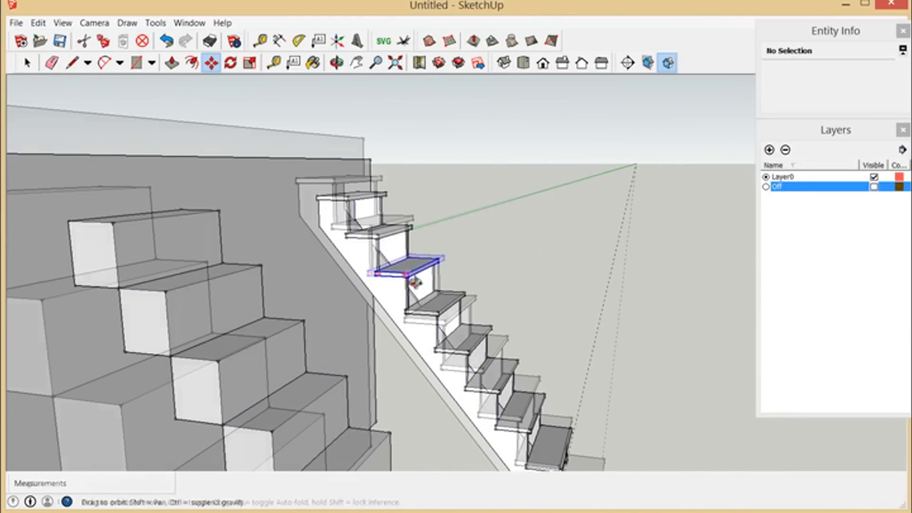
Step: Delete the group of solid step blocks standing beside the finished staircase
click(336, 62)
drag(397, 316, 421, 274)
scroll(421, 274, down, 3)
drag(447, 351, 204, 366)
drag(509, 394, 440, 394)
scroll(440, 393, up, 1)
click(27, 62)
click(302, 294)
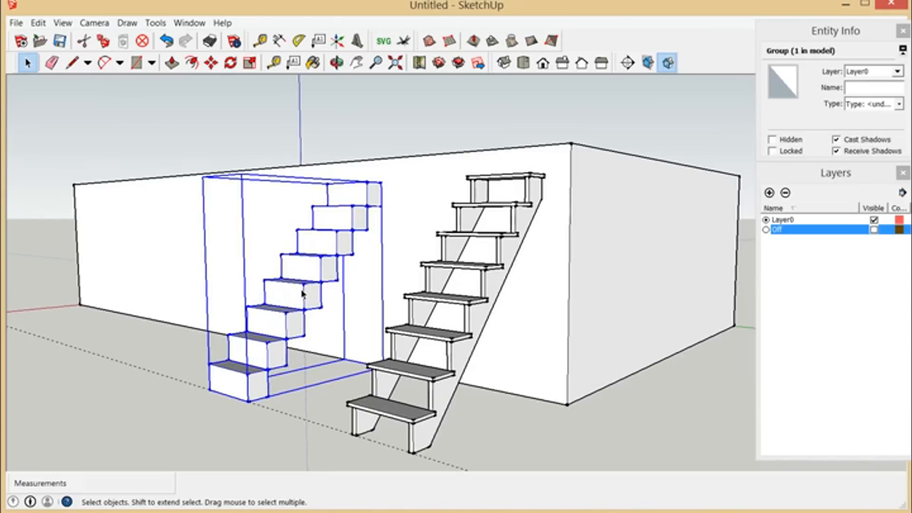
key(Delete)
scroll(314, 282, down, 2)
scroll(515, 342, up, 5)
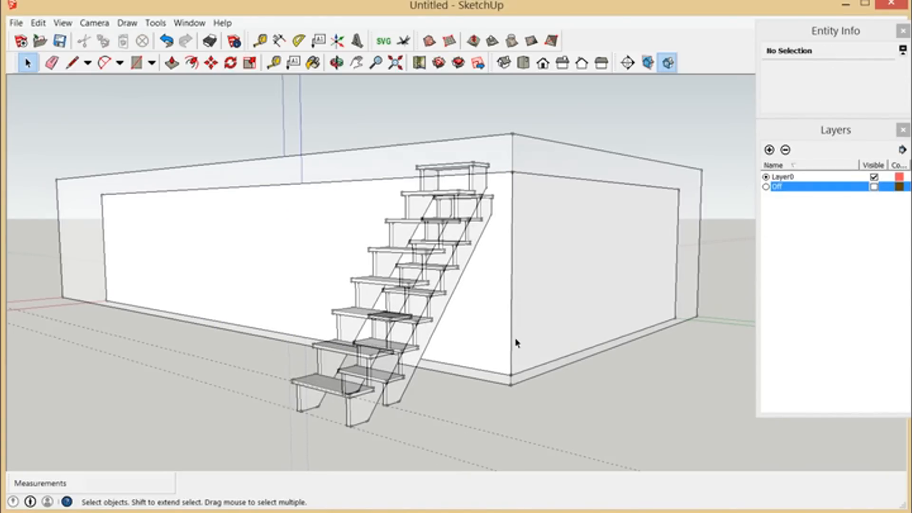
click(337, 62)
drag(342, 88, 352, 271)
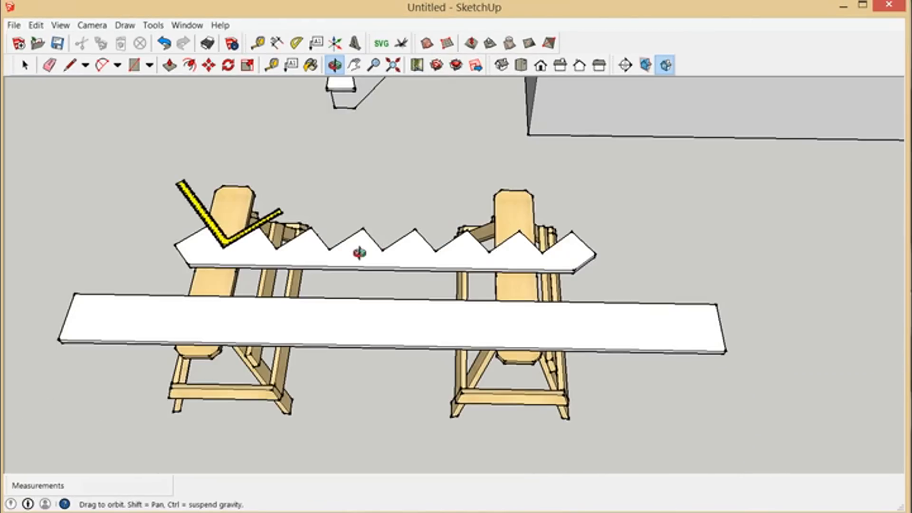
Step: Examine the uncut board and the sawtooth stringer laid across the two sawhorses
drag(360, 254, 608, 204)
drag(413, 236, 560, 220)
drag(310, 140, 442, 328)
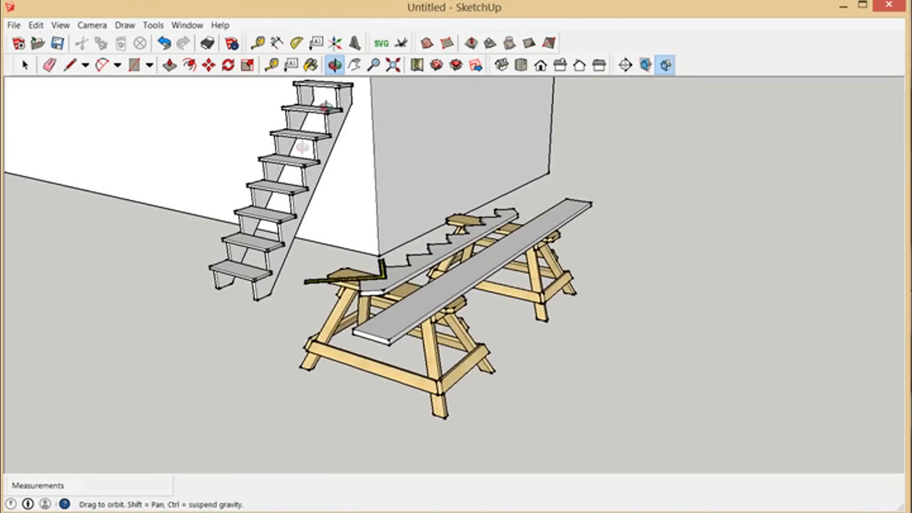
drag(553, 277, 298, 270)
click(21, 66)
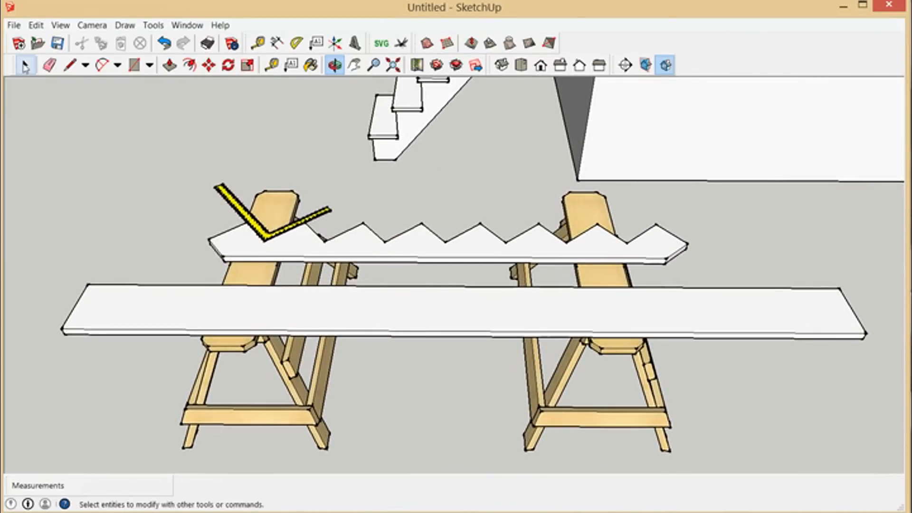
click(345, 317)
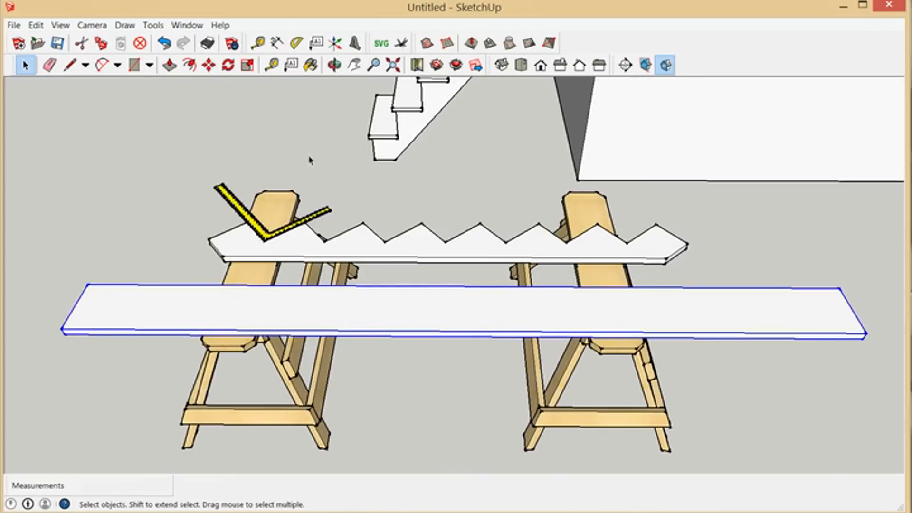
click(334, 65)
drag(385, 281, 375, 310)
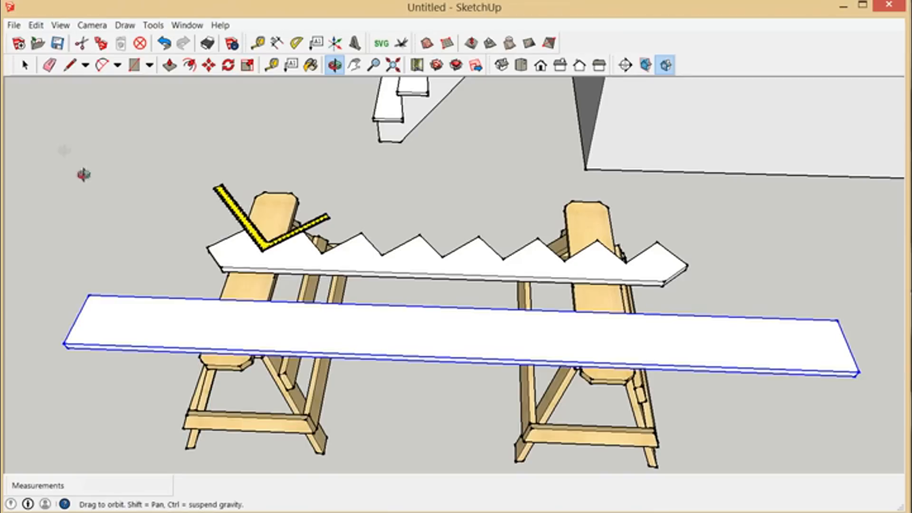
Step: Measure the sawtooth stringer on the sawhorses from one end corner to the other
click(26, 65)
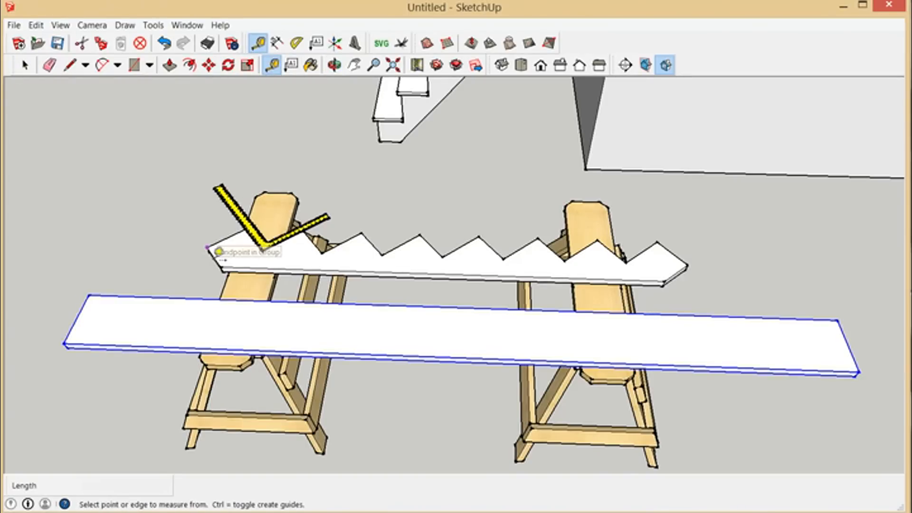
click(208, 248)
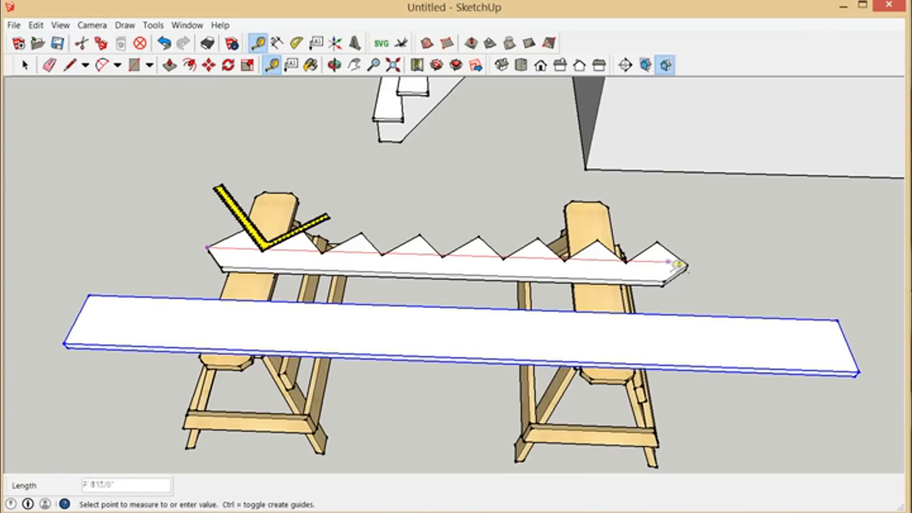
click(689, 266)
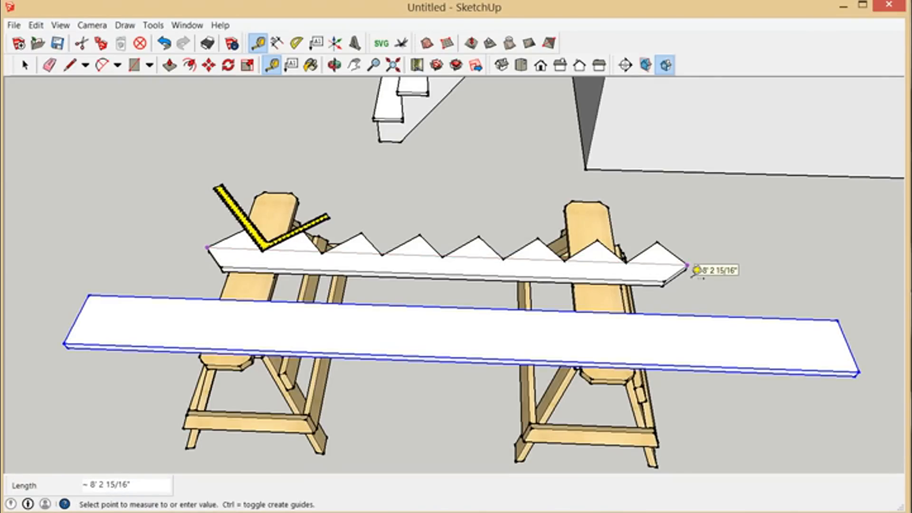
click(696, 274)
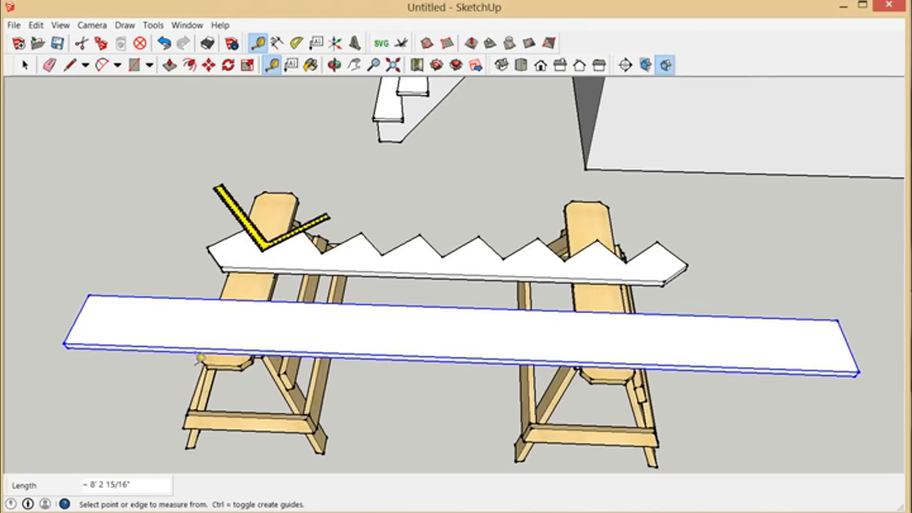
Step: Examine the framing square's scale where its shorter leg meets the tip of the stringer's tread cut
middle_drag(252, 226, 280, 250)
scroll(281, 258, up, 7)
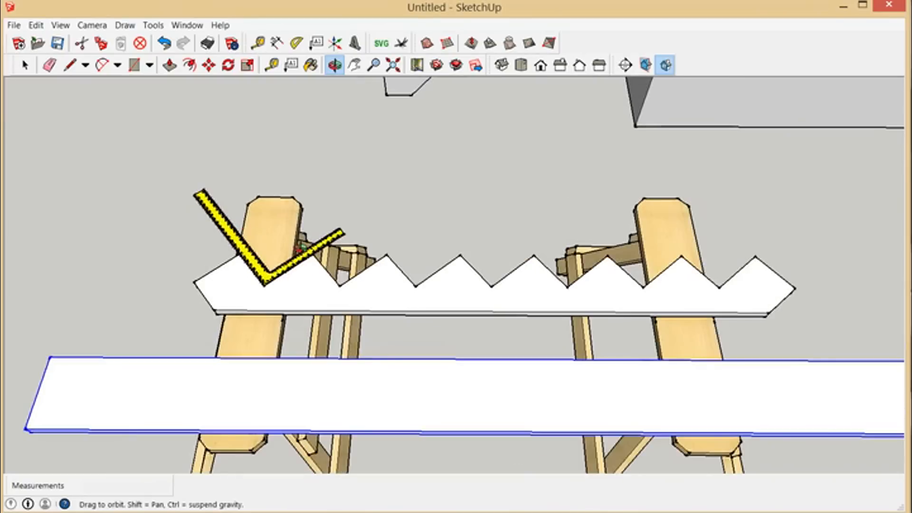
scroll(289, 269, up, 6)
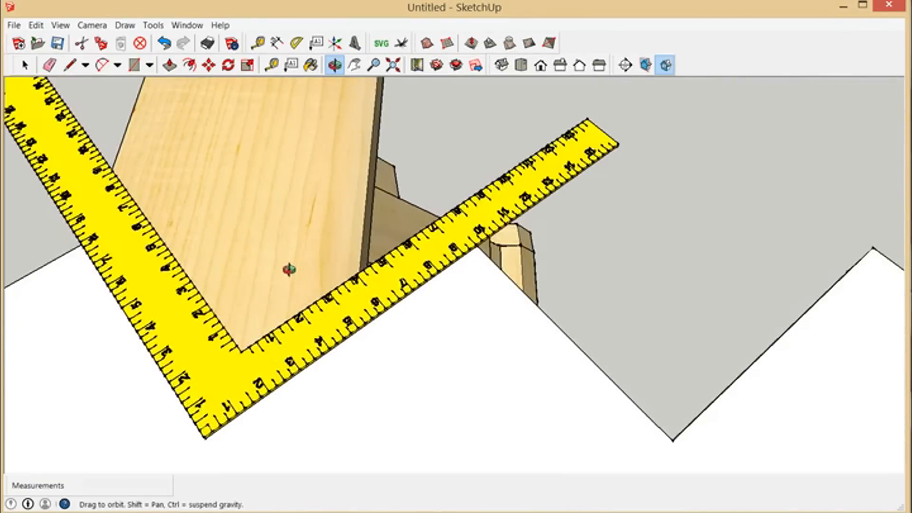
drag(345, 399, 408, 301)
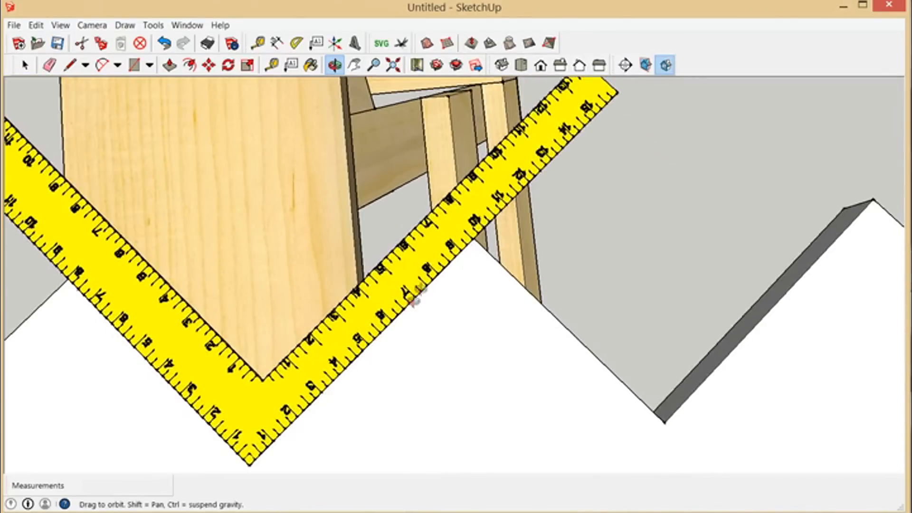
scroll(480, 253, up, 5)
scroll(493, 249, up, 2)
drag(494, 251, 285, 299)
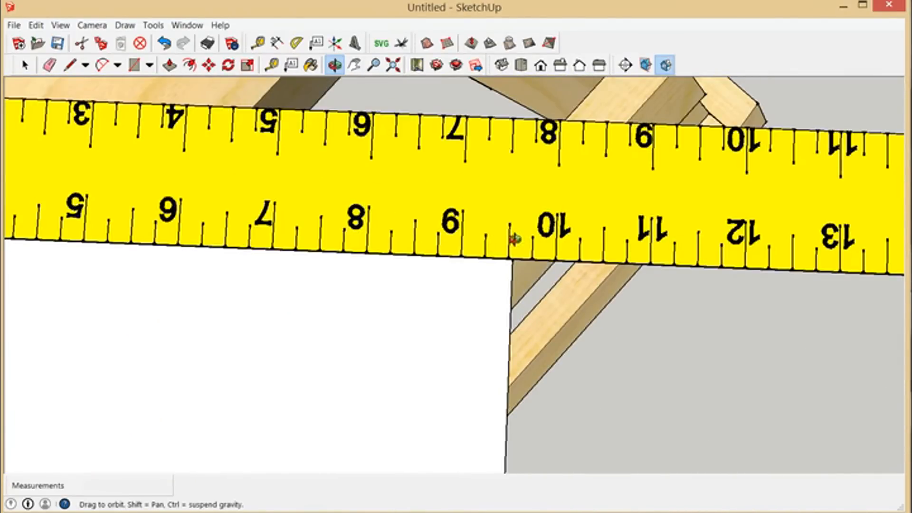
drag(498, 282, 546, 245)
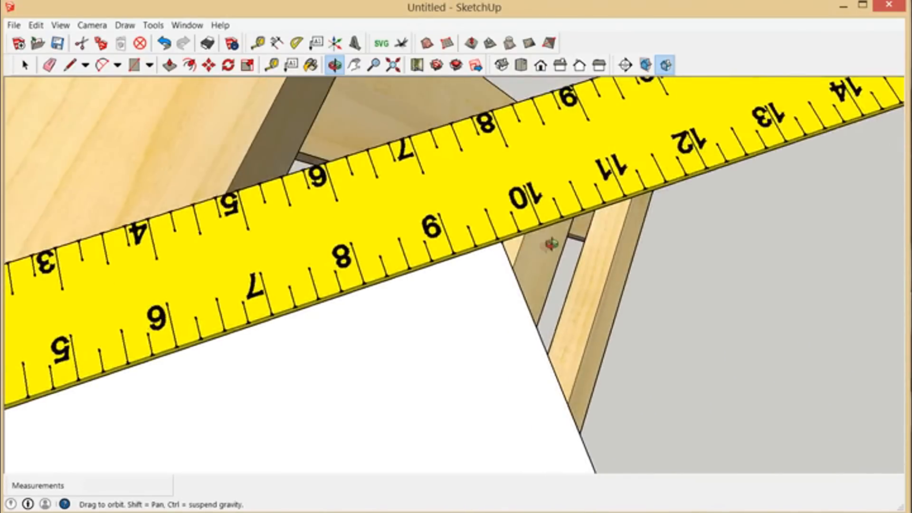
Step: Examine the framing square's scale where its longer leg meets the tip of the stringer's riser cut
scroll(551, 283, down, 6)
drag(550, 284, 212, 326)
scroll(397, 362, up, 4)
scroll(246, 351, up, 3)
scroll(246, 351, up, 2)
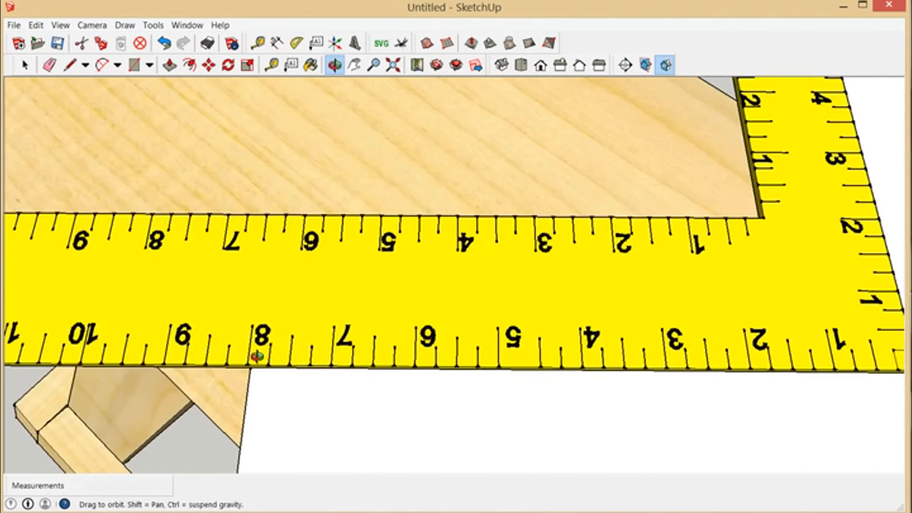
scroll(481, 370, down, 5)
drag(604, 354, 641, 349)
mouse_move(355, 370)
mouse_down()
mouse_move(499, 377)
mouse_move(421, 352)
mouse_up()
scroll(421, 352, down, 3)
scroll(445, 460, up, 4)
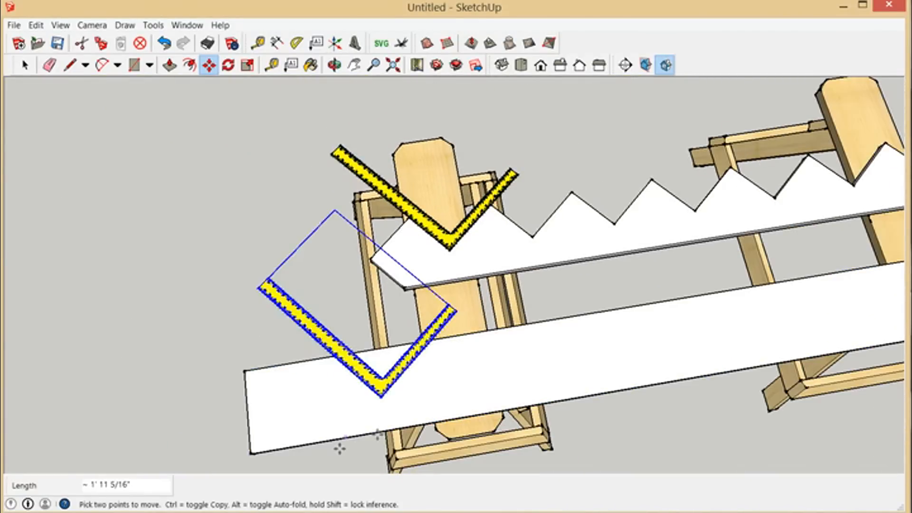
Step: Copy the framing square from the sawtooth stringer onto the uncut board, with both legs crossing the board's far edge
scroll(465, 365, down, 2)
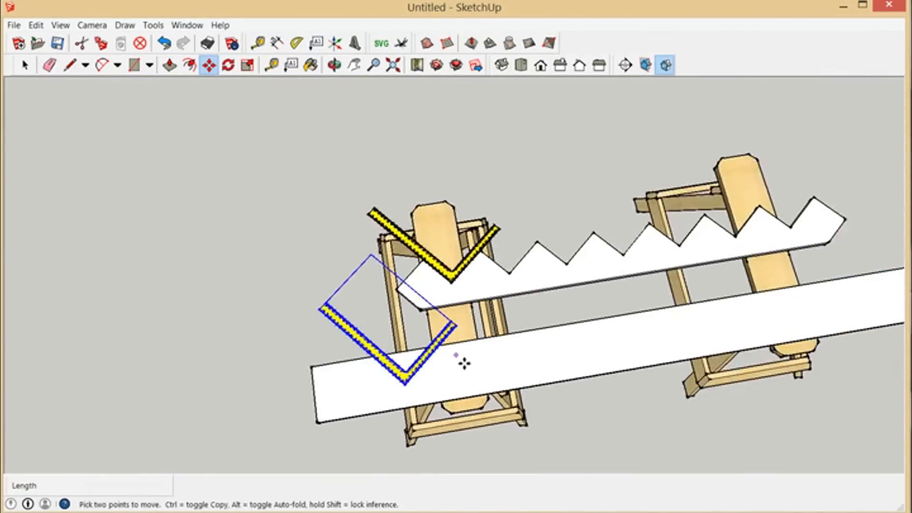
scroll(430, 415, up, 3)
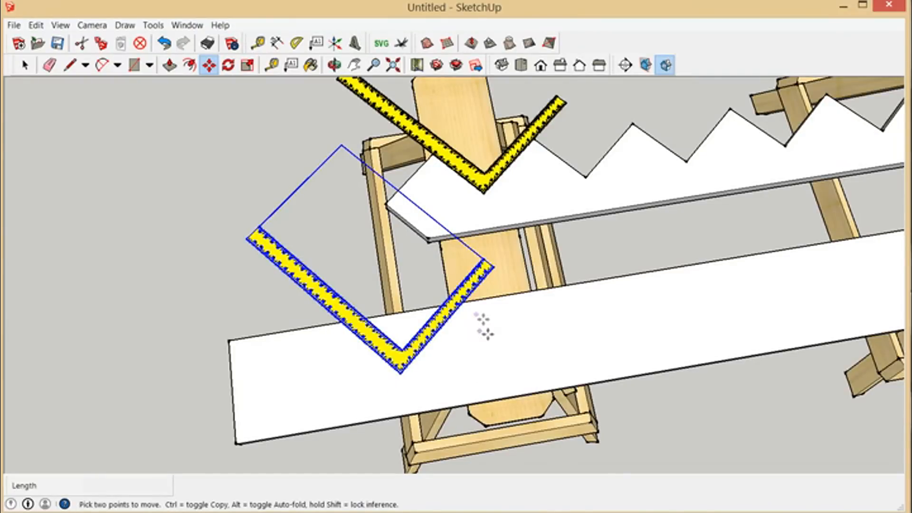
scroll(484, 327, down, 1)
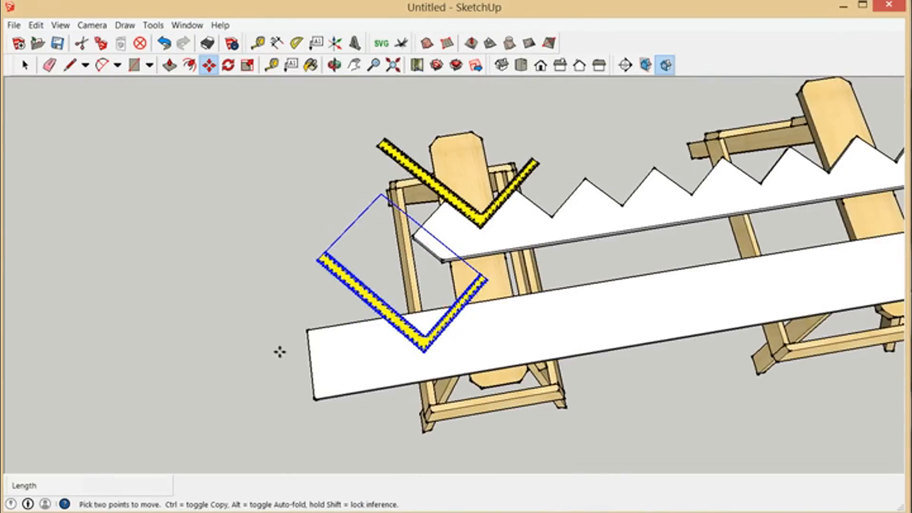
scroll(280, 352, down, 2)
scroll(338, 347, up, 3)
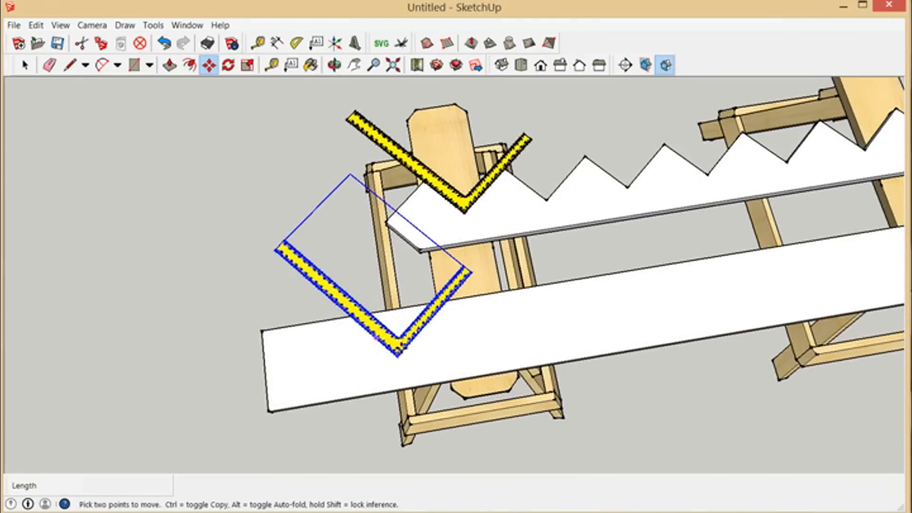
scroll(374, 344, up, 3)
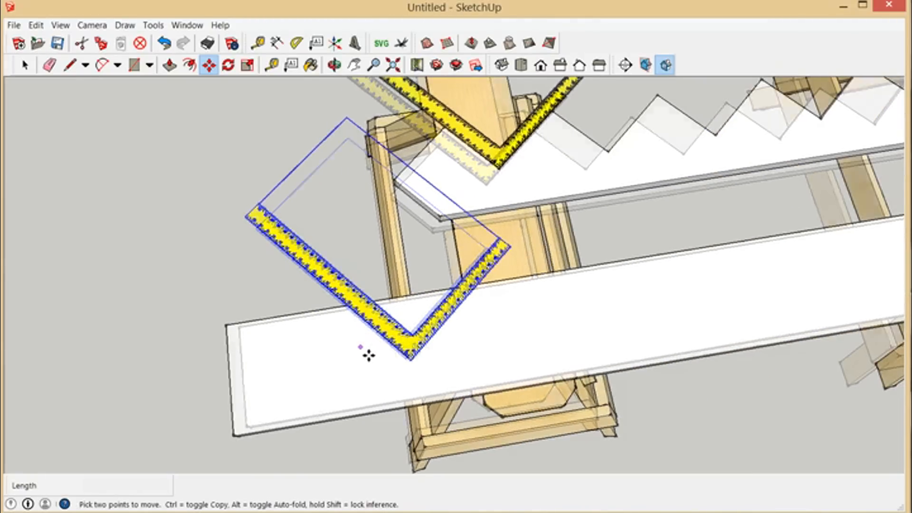
Step: Examine where both legs of the copied framing square cross the uncut board's far edge
middle_drag(367, 350, 464, 357)
scroll(463, 356, up, 8)
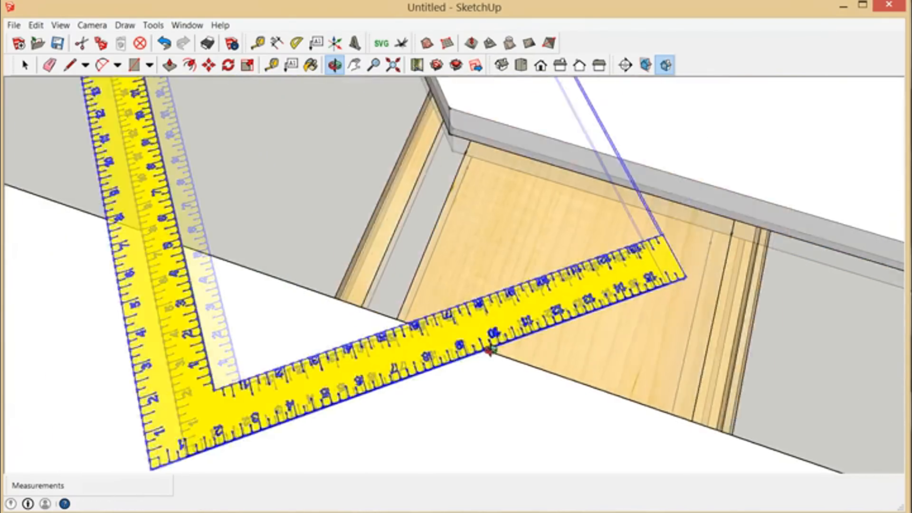
scroll(422, 350, up, 3)
middle_drag(252, 333, 438, 404)
scroll(572, 326, down, 8)
scroll(443, 418, up, 6)
scroll(456, 409, up, 2)
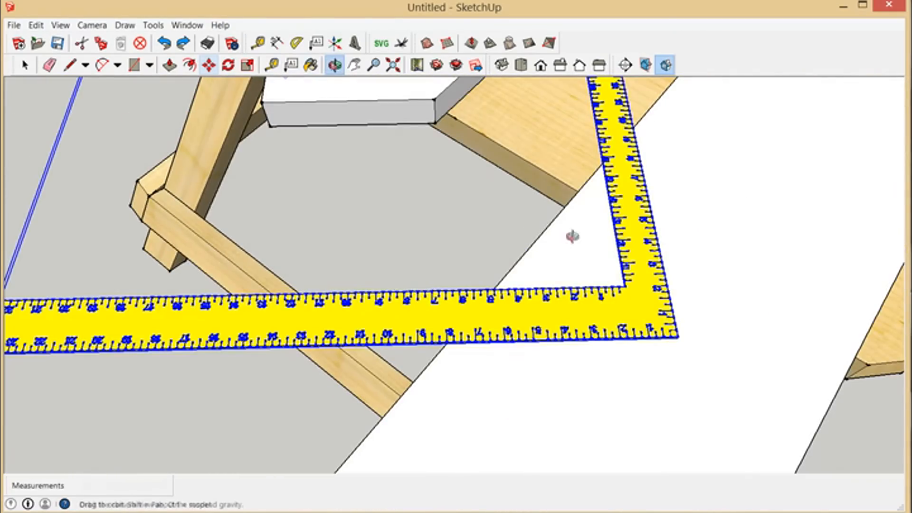
middle_drag(691, 452, 464, 373)
scroll(571, 352, down, 6)
middle_drag(572, 401, 536, 377)
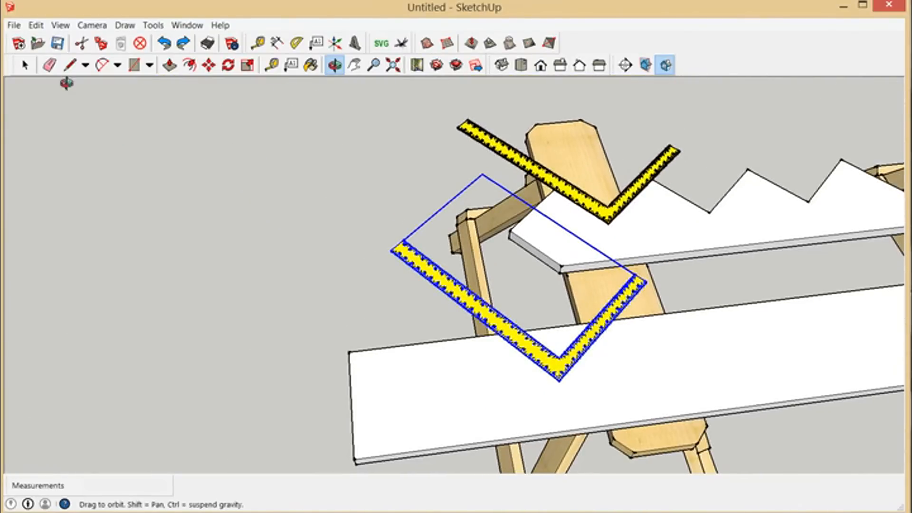
Step: Open the uncut board's group and draw an 8" riser line along the square's longer leg, from the board edge to the square's corner
click(25, 65)
double_click(490, 383)
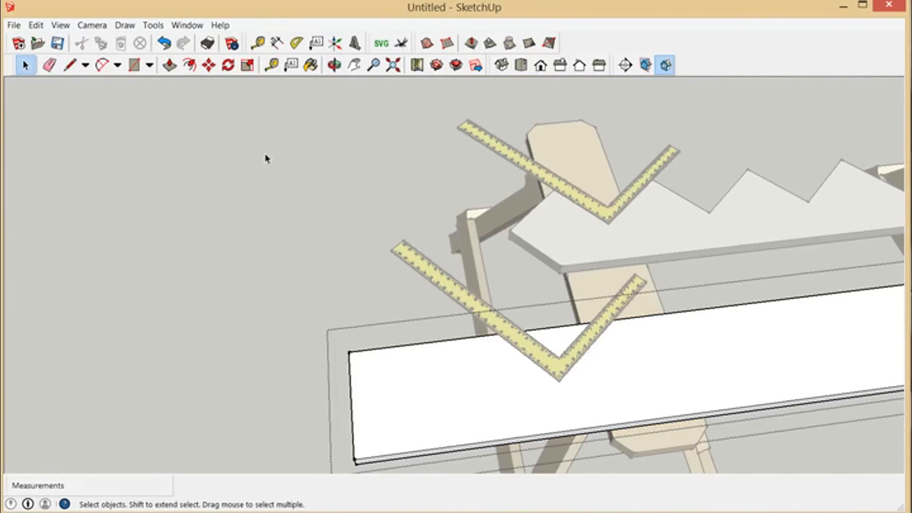
click(70, 65)
scroll(543, 389, up, 4)
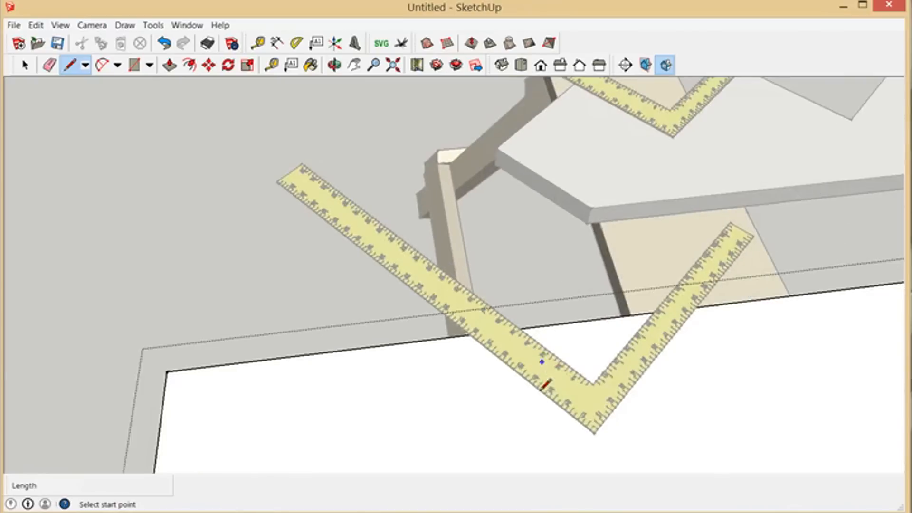
scroll(543, 389, up, 5)
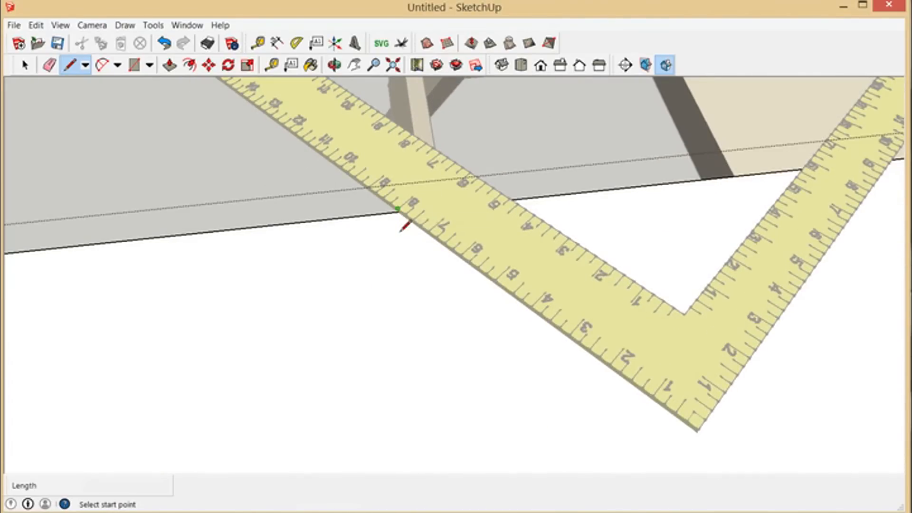
scroll(400, 233, up, 2)
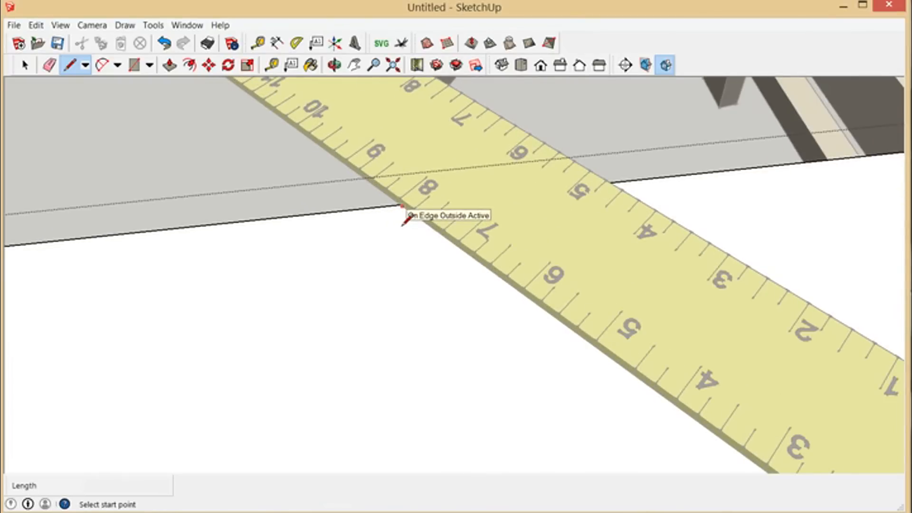
click(401, 210)
scroll(400, 257, down, 2)
scroll(428, 295, down, 3)
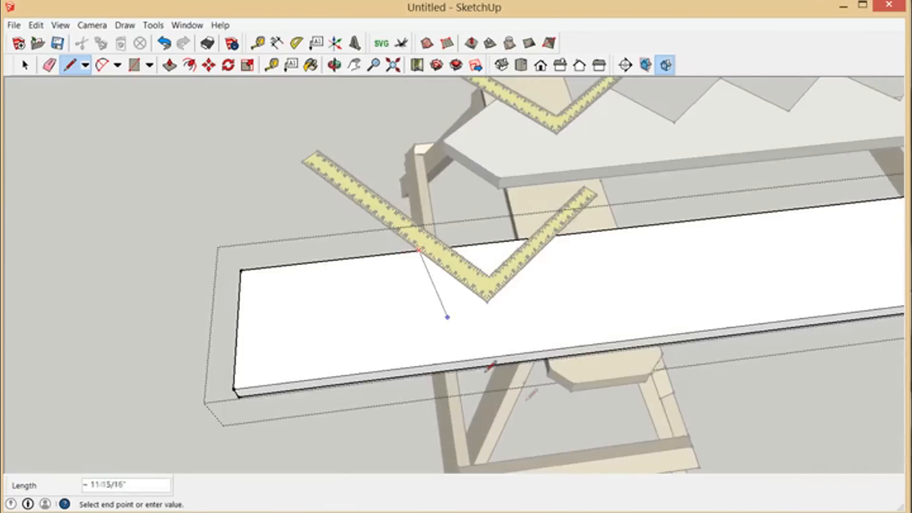
scroll(475, 309, up, 6)
click(450, 264)
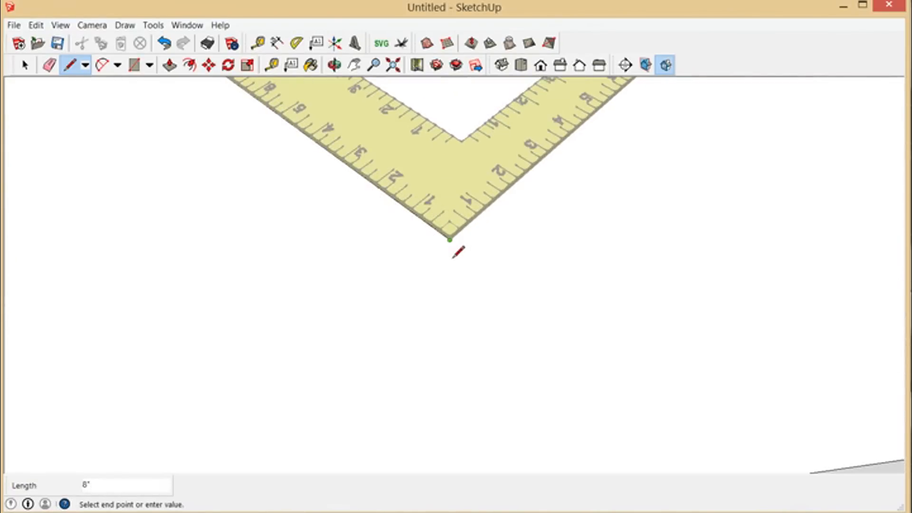
Step: Draw the tread line from the square's corner along its shorter leg to the board's far edge
scroll(453, 267, down, 3)
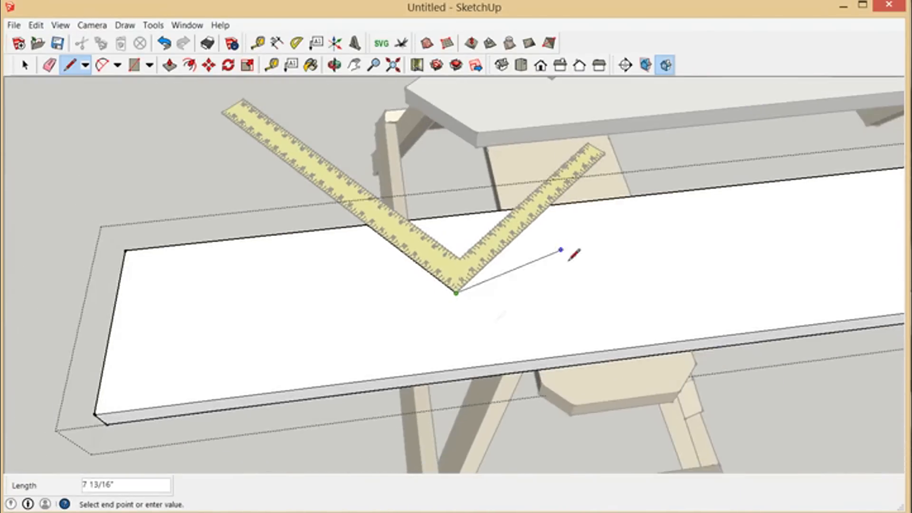
scroll(556, 209, up, 5)
scroll(546, 205, down, 1)
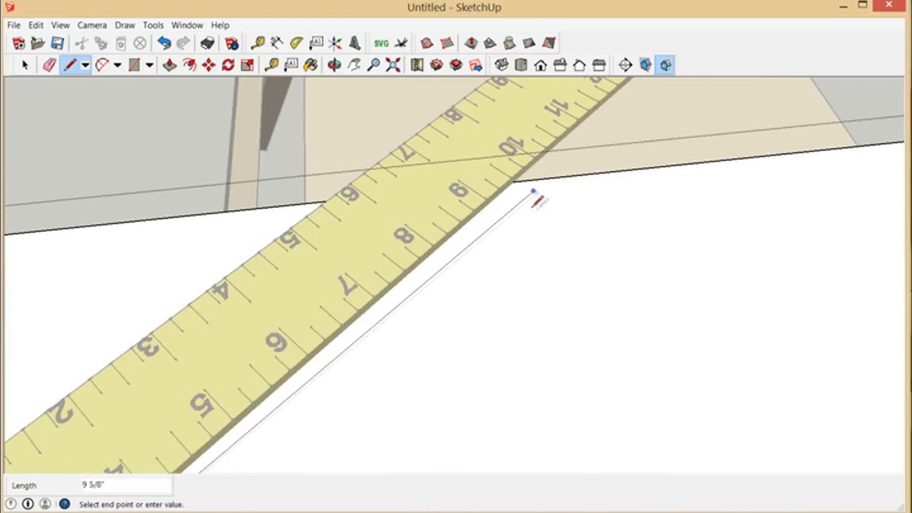
click(524, 193)
scroll(663, 252, up, 3)
scroll(665, 252, down, 5)
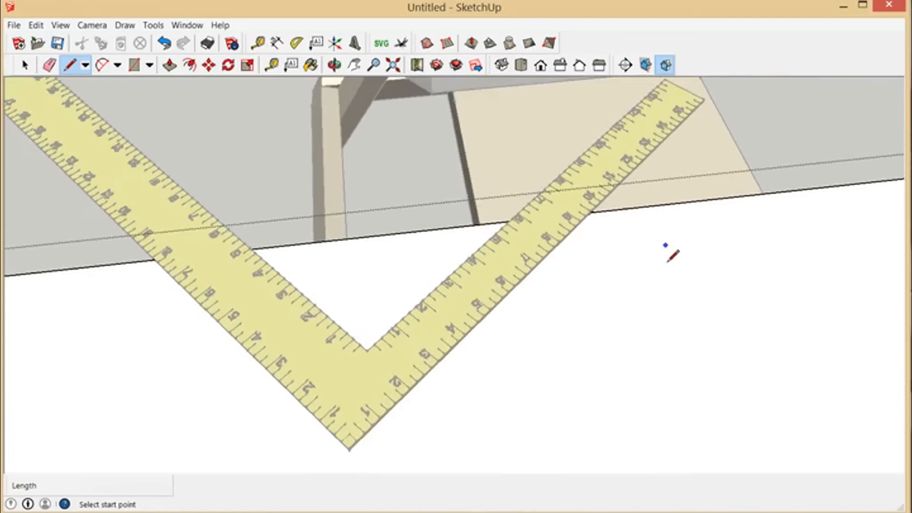
Step: Copy the framing square about 1' 7/16" toward the board's nearer end, spacing it by two neighbouring peaks of the sawtooth stringer
click(26, 64)
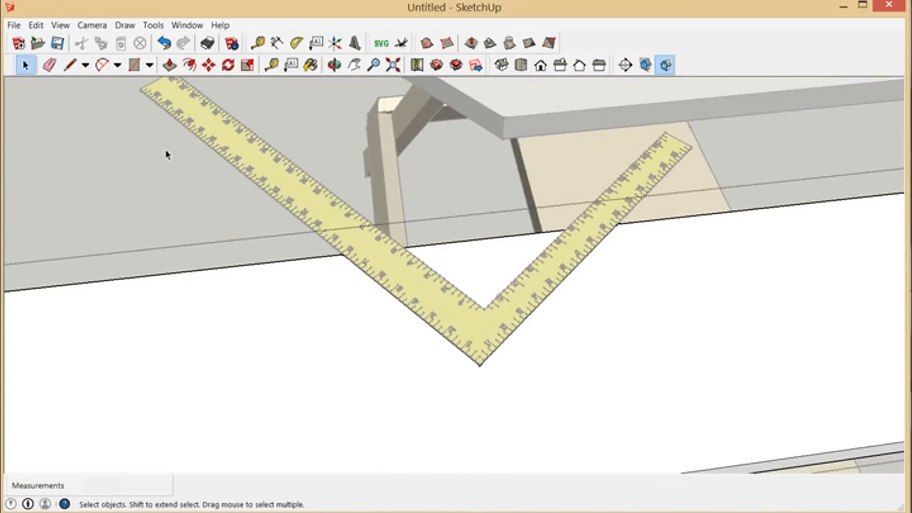
click(167, 154)
click(274, 188)
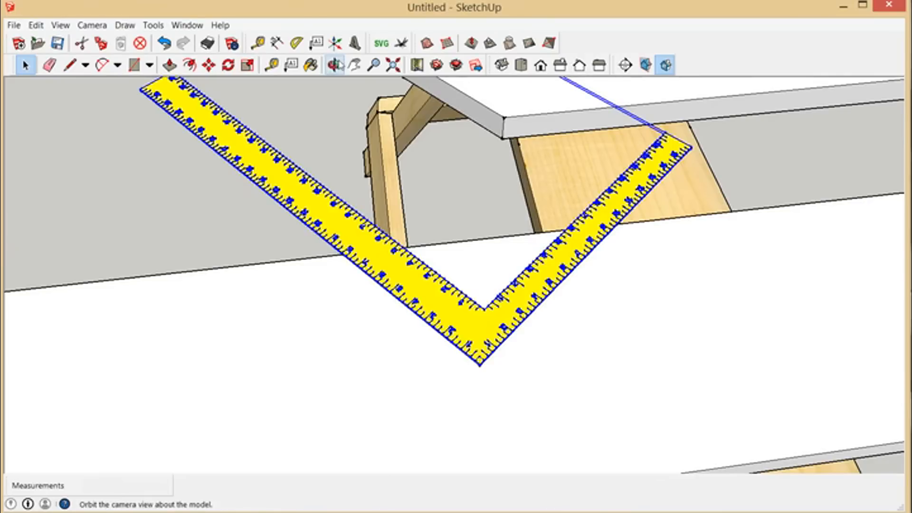
click(209, 65)
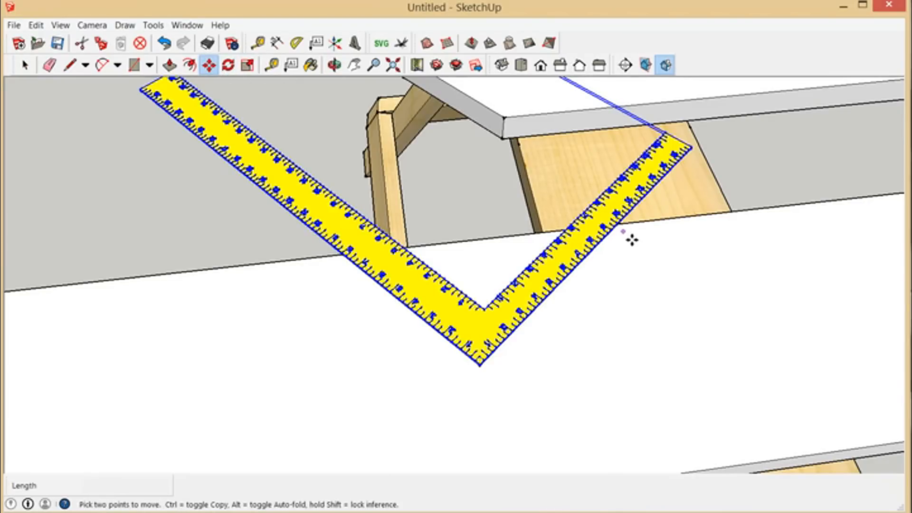
scroll(697, 361, down, 6)
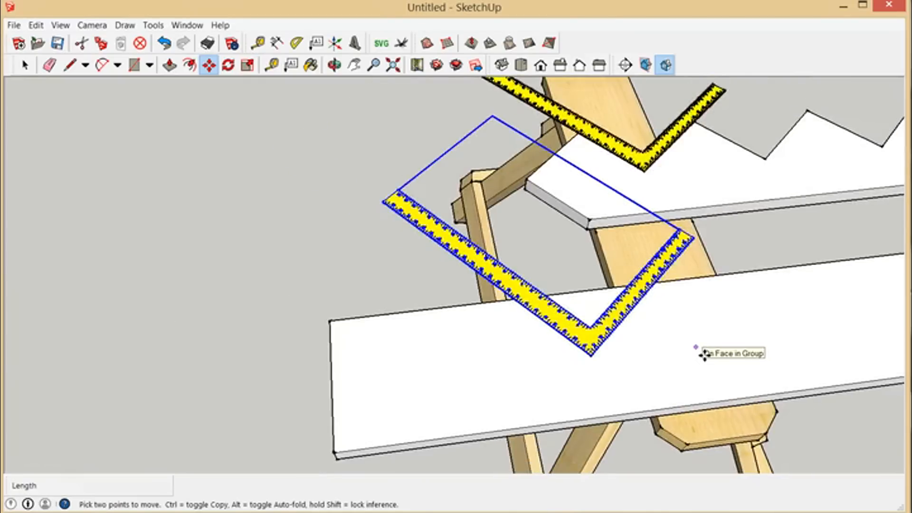
scroll(746, 247, up, 5)
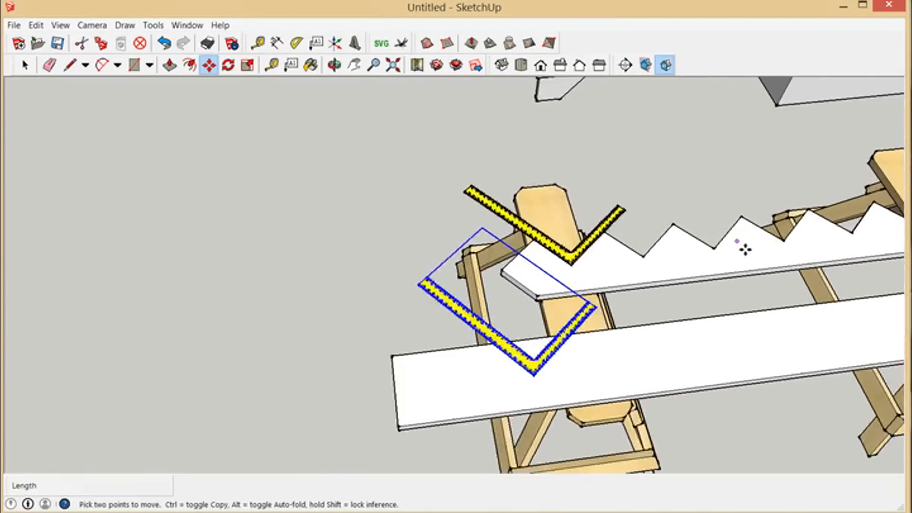
click(751, 219)
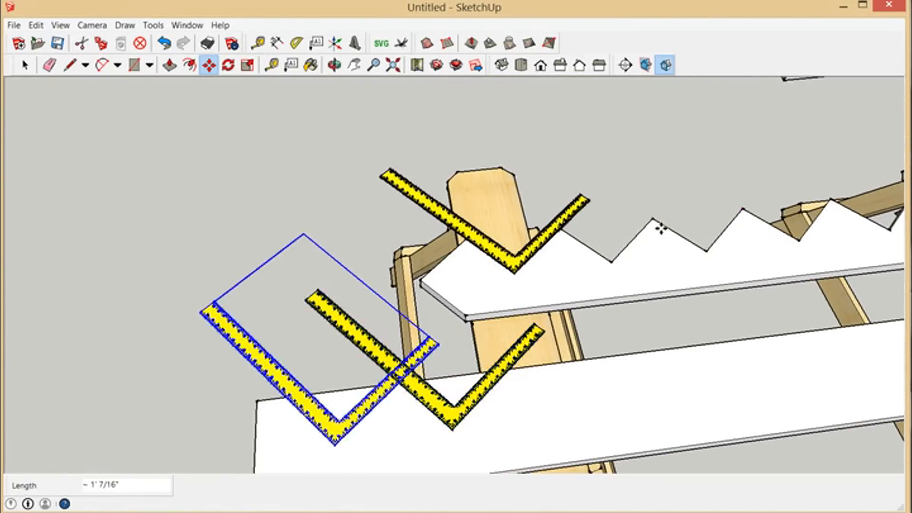
Step: Delete the original framing square lying over the first marked notch
click(25, 65)
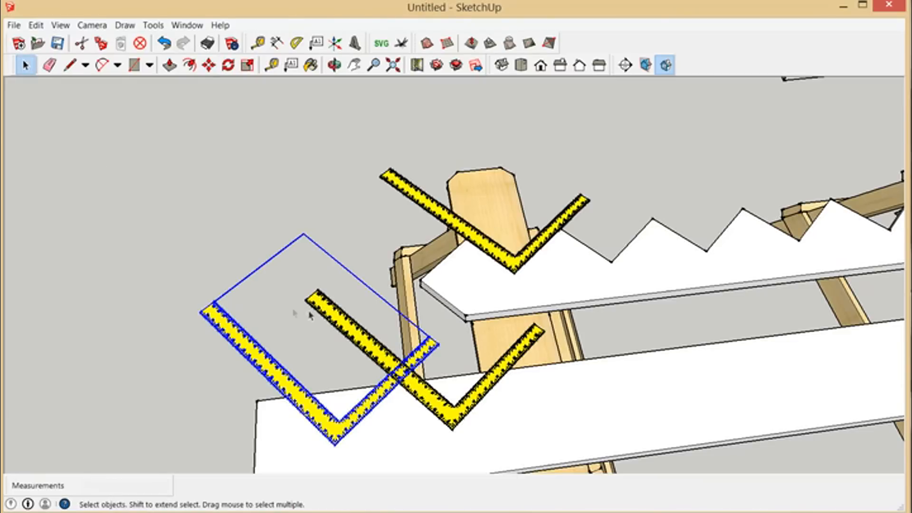
click(322, 313)
key(Delete)
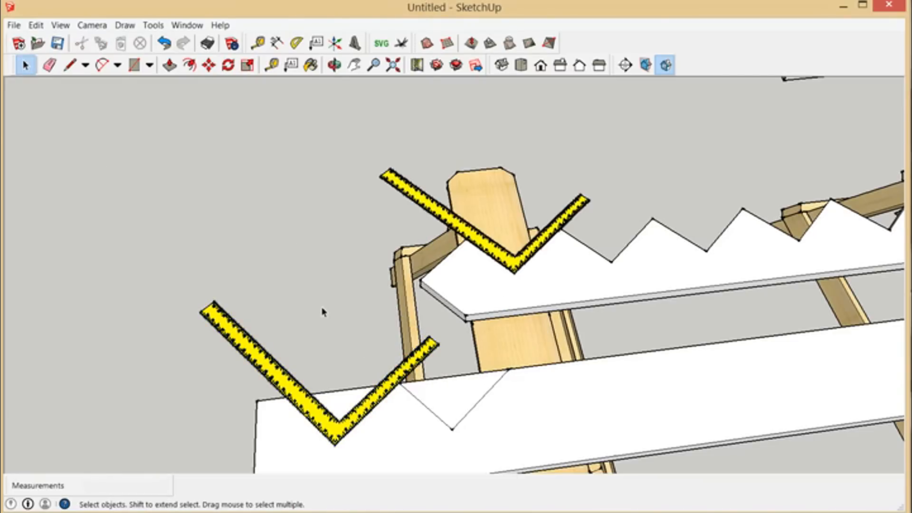
Step: Inside the uncut board's group, draw a line from the marked notch along the square's shorter leg to its corner, and continue perpendicularly to the near edge
scroll(328, 309, down, 3)
scroll(335, 305, up, 8)
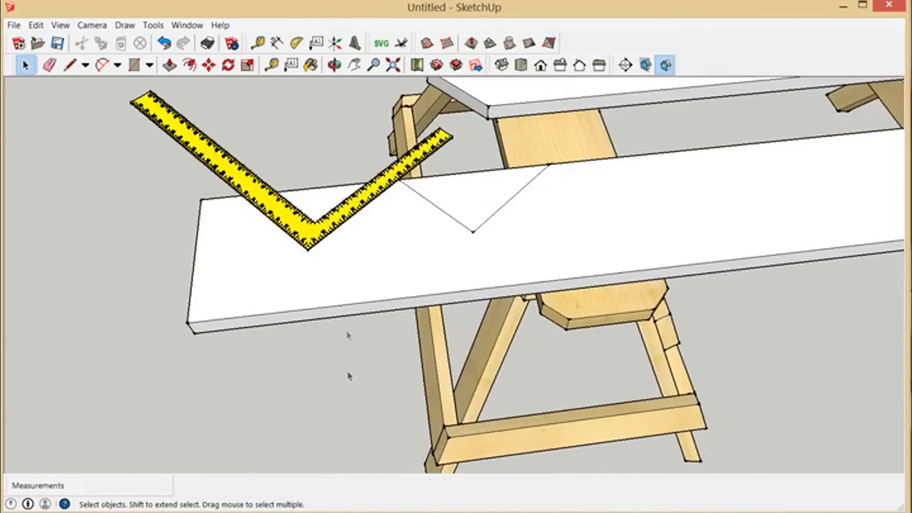
scroll(381, 198, up, 6)
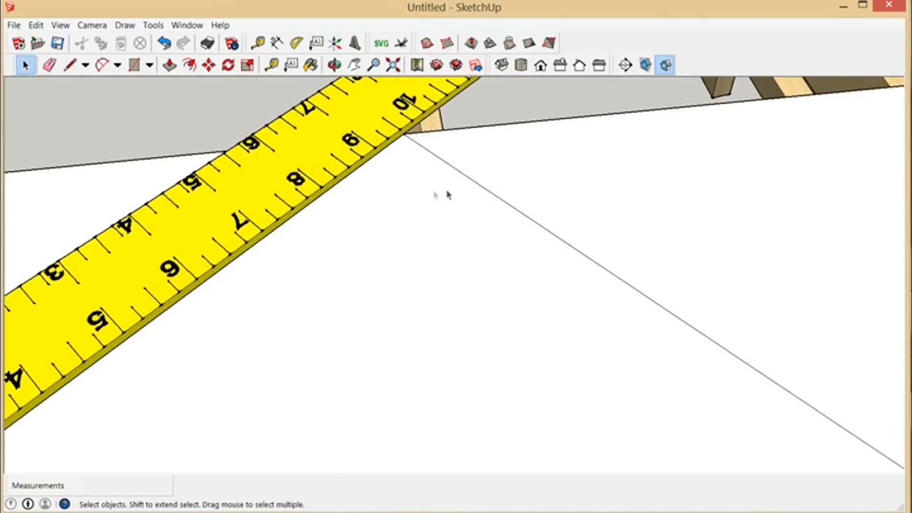
double_click(551, 210)
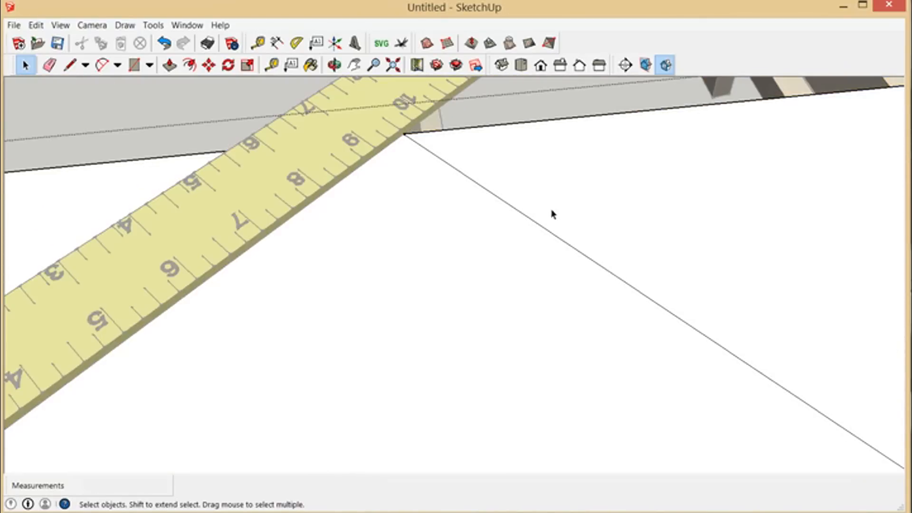
click(69, 65)
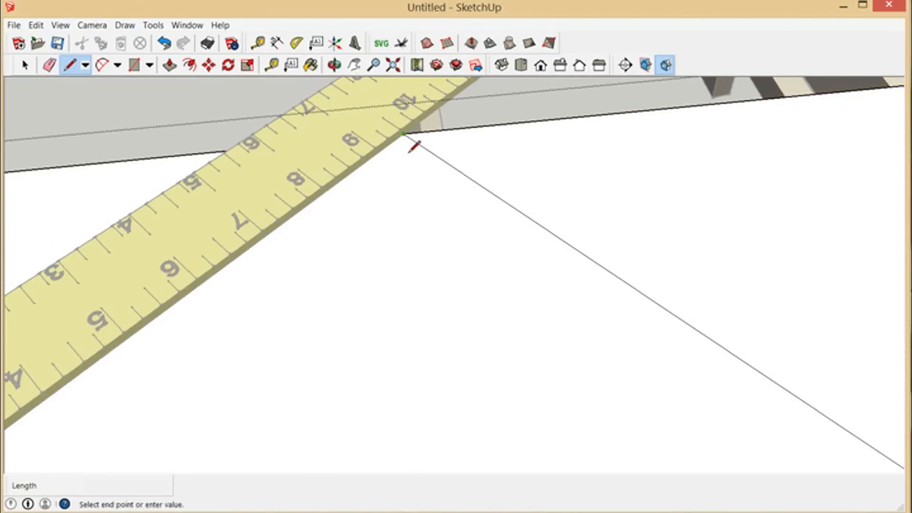
scroll(413, 150, down, 8)
scroll(357, 284, up, 4)
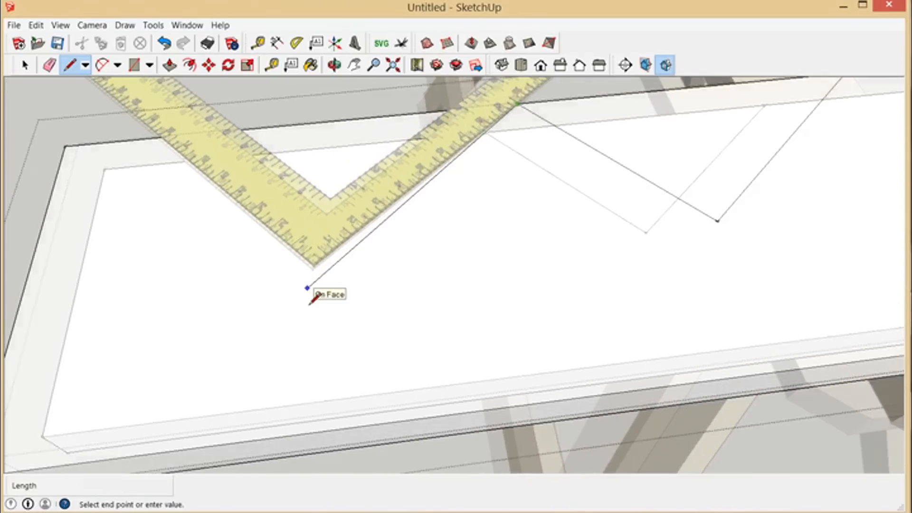
scroll(310, 303, up, 3)
click(322, 267)
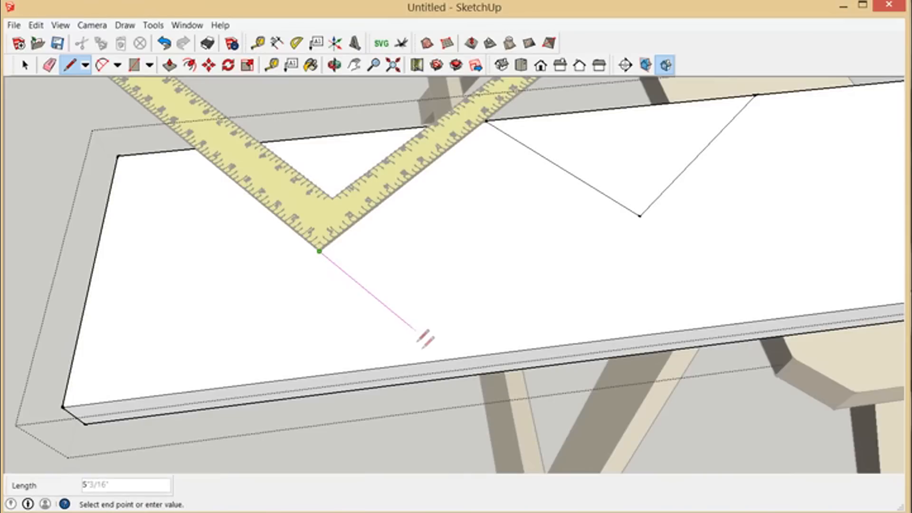
click(455, 375)
scroll(457, 368, down, 3)
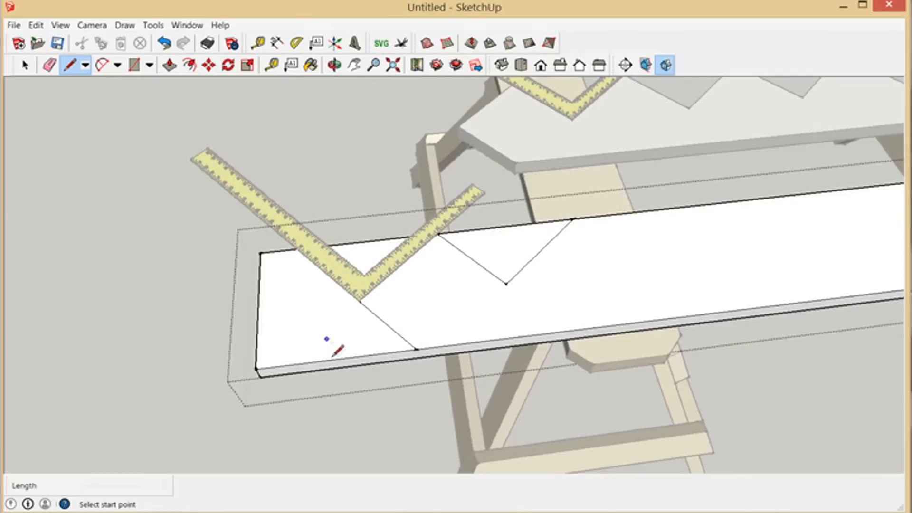
Step: Move the framing square along the board, away from the marked notch and bottom cut, and examine the exposed layout lines
click(25, 65)
scroll(214, 238, down, 5)
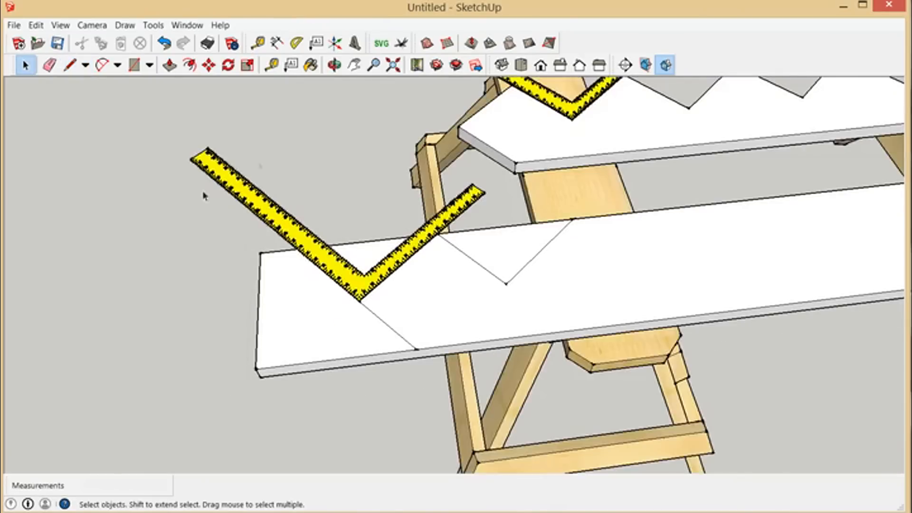
click(228, 287)
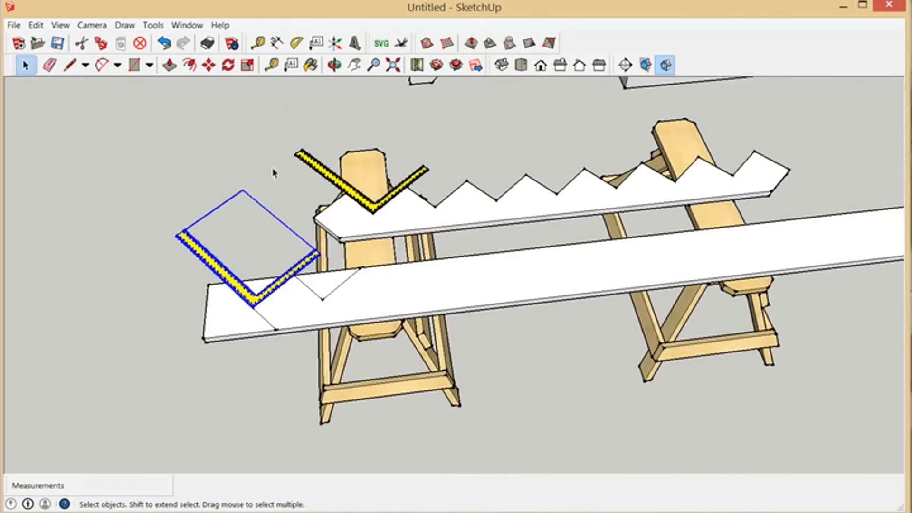
click(209, 65)
click(272, 304)
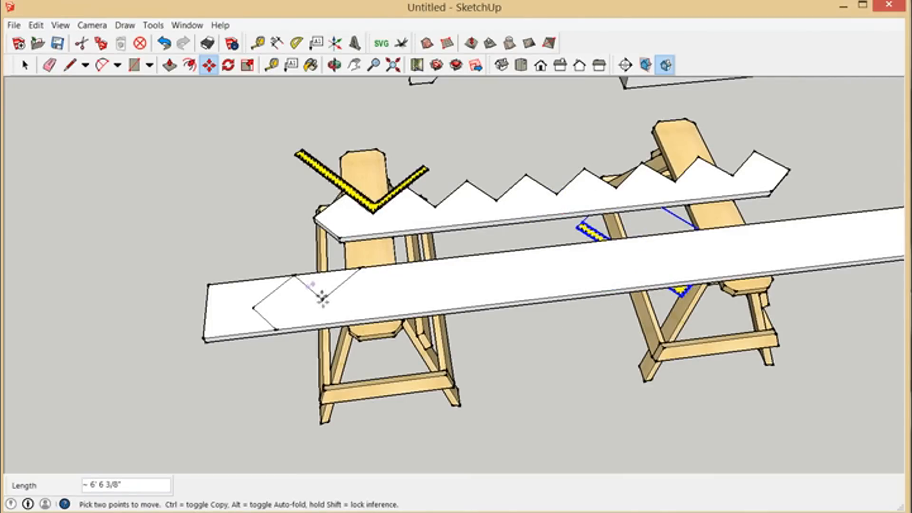
scroll(275, 301, up, 5)
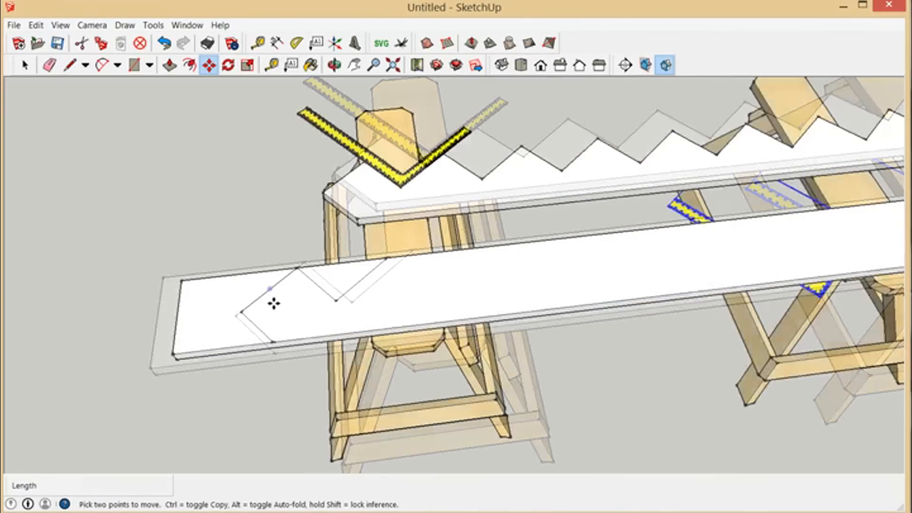
scroll(193, 342, down, 3)
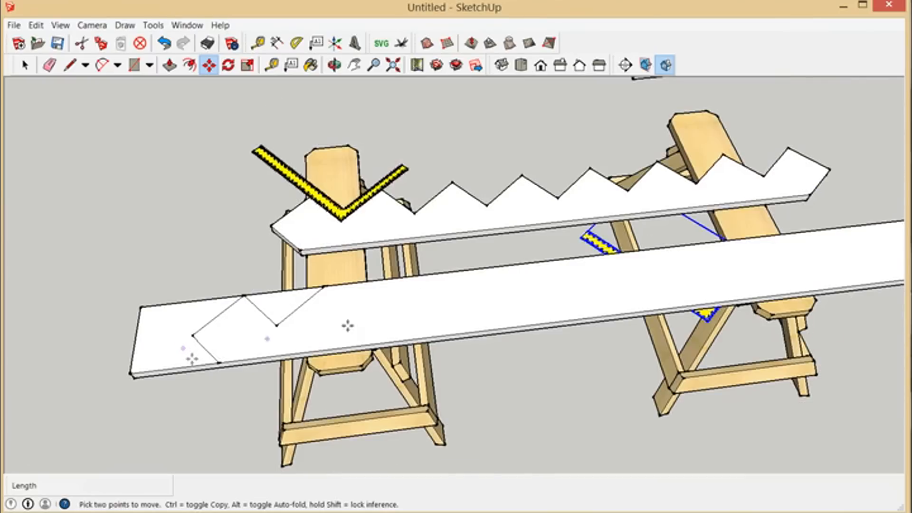
scroll(369, 323, up, 1)
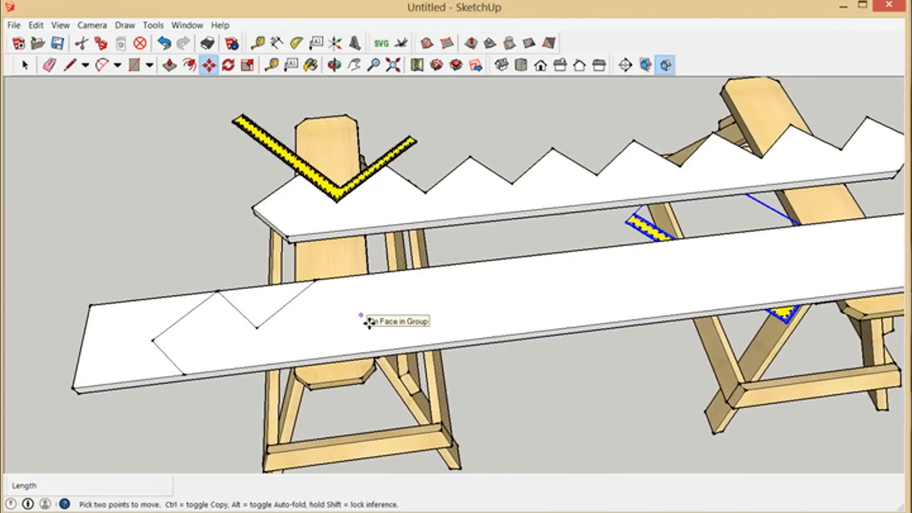
Step: Step the framing square along the board in moves of about 1' 7/16", using neighbouring sawtooth peaks as reference points
click(369, 323)
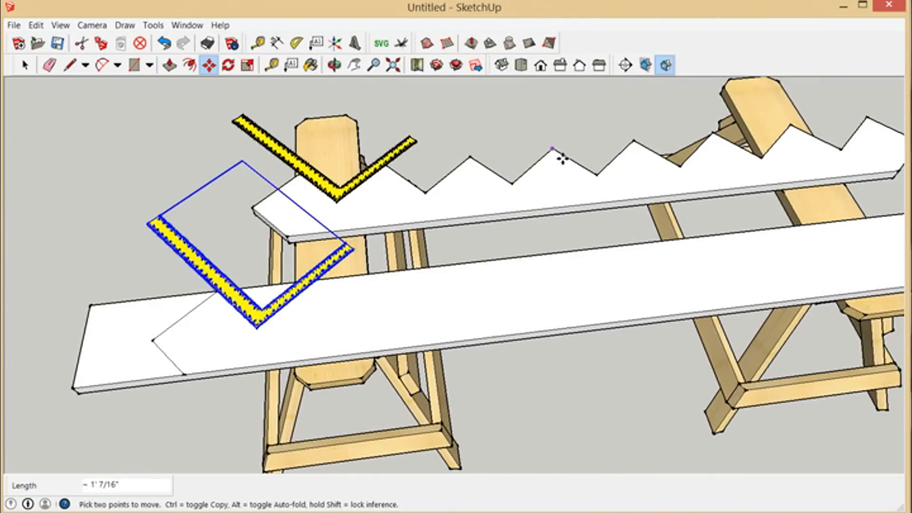
click(636, 145)
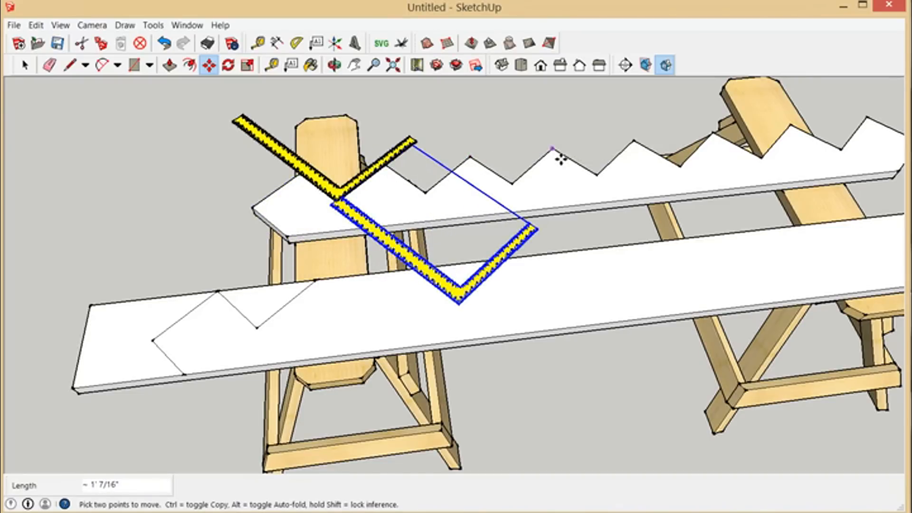
click(645, 148)
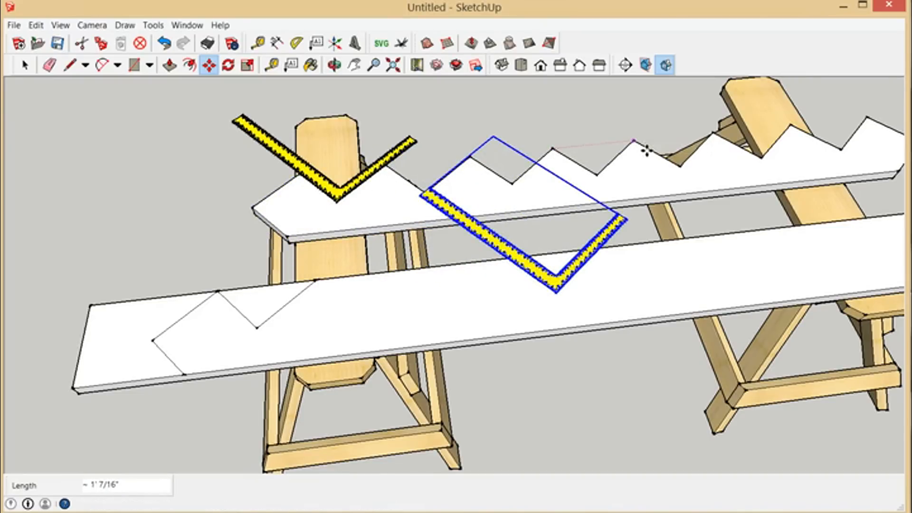
Step: Delete the framing square from the marked board
scroll(434, 309, down, 4)
scroll(546, 293, up, 2)
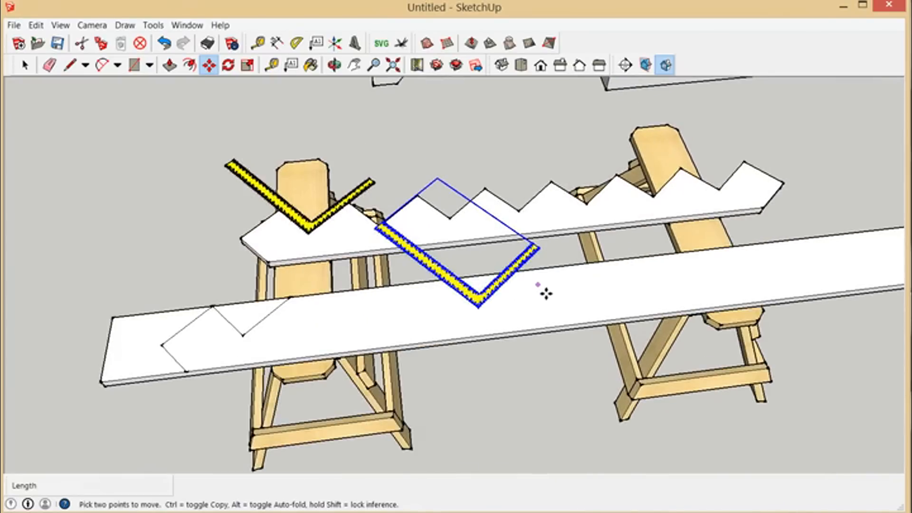
scroll(193, 268, down, 3)
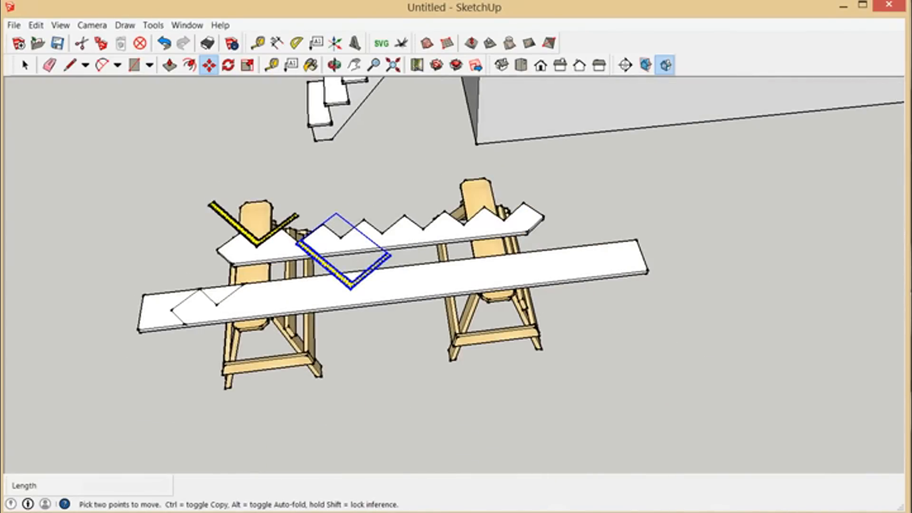
key(space)
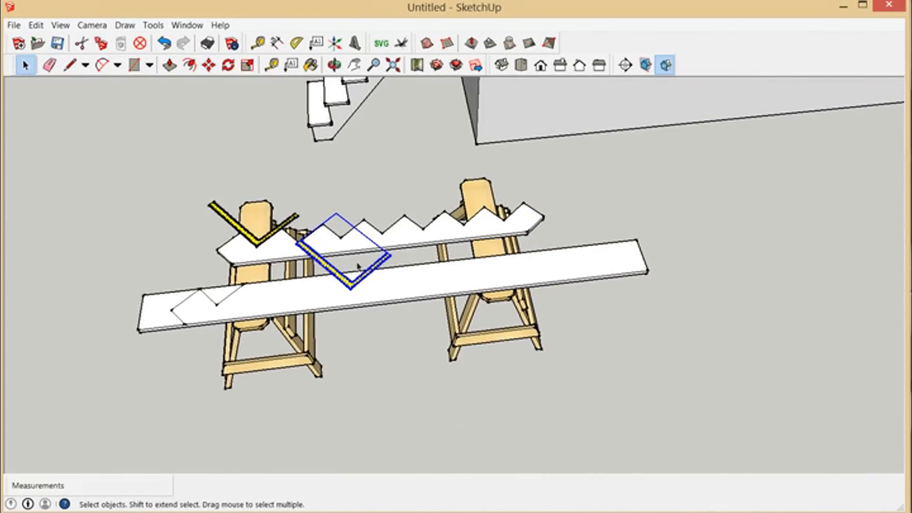
key(Delete)
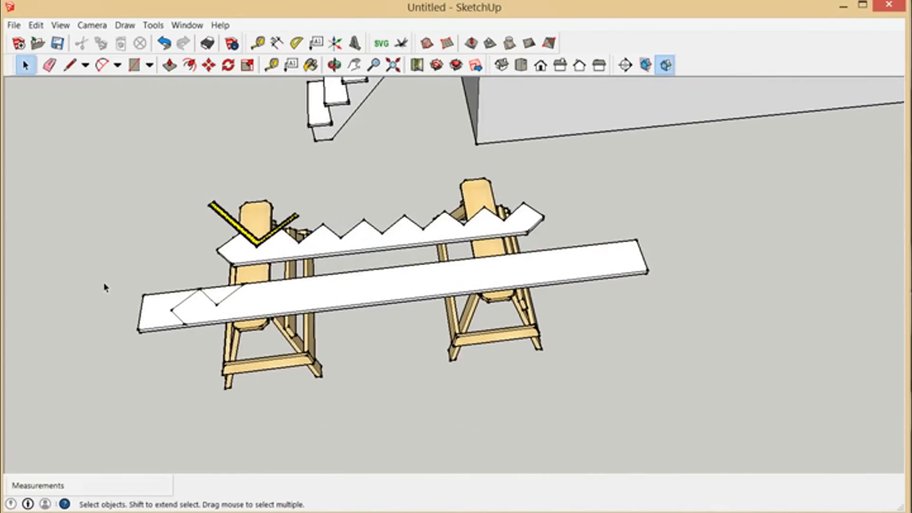
Step: Move the sawtooth stringer onto the marked board, matching its bottom corner to the end of the bottom cut line at the near edge
scroll(208, 295, up, 3)
click(337, 239)
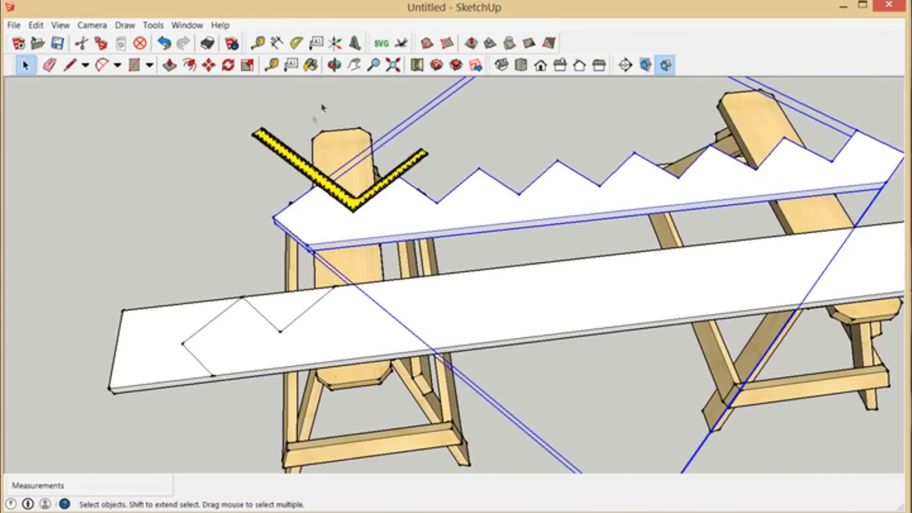
click(334, 65)
drag(426, 318, 454, 195)
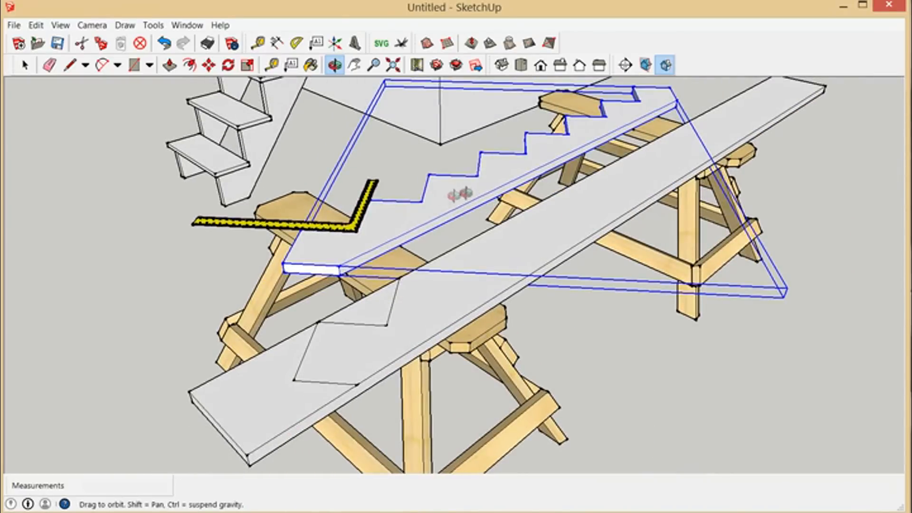
click(209, 65)
click(349, 284)
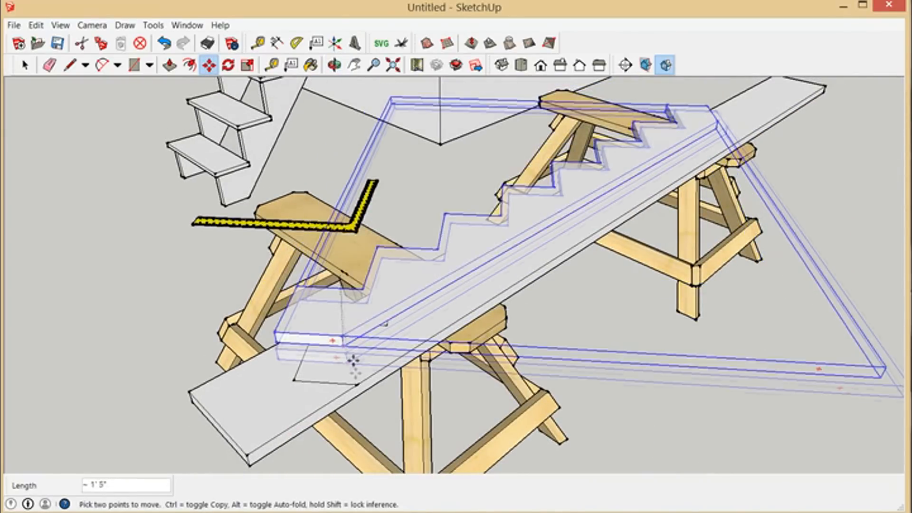
click(367, 394)
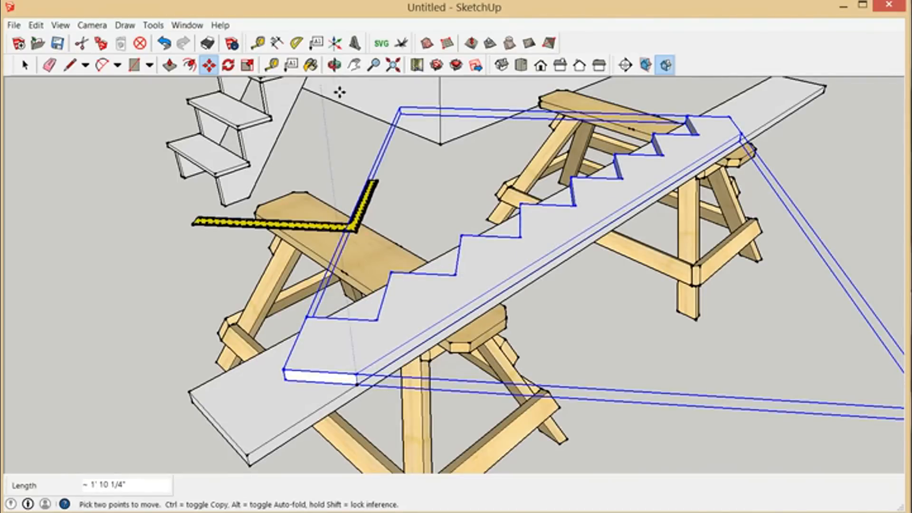
Step: Examine how the sawtooth stringer's notches and bottom end lie over the marked board
click(334, 66)
drag(547, 228, 578, 380)
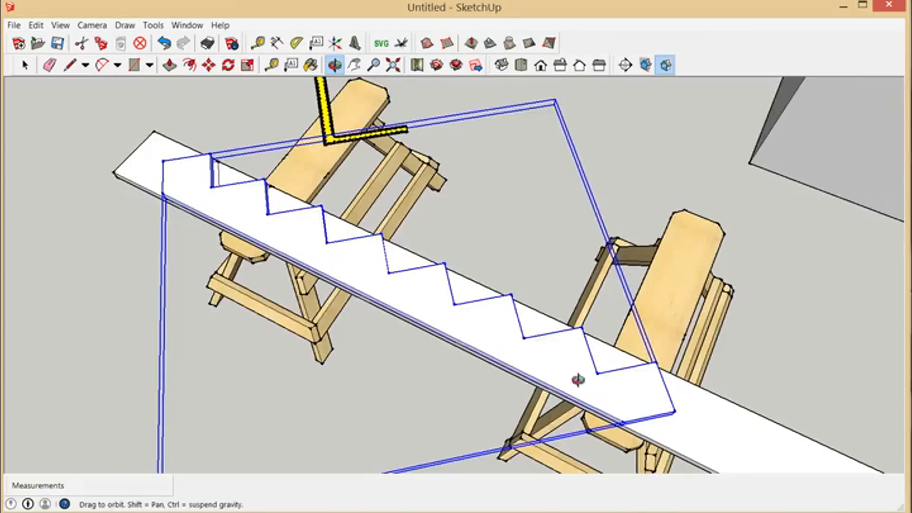
scroll(578, 380, up, 4)
click(25, 65)
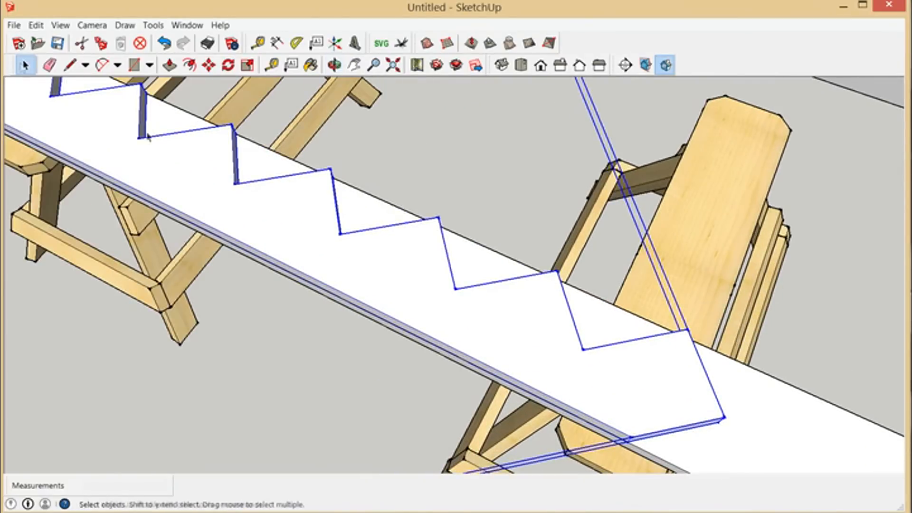
click(510, 279)
scroll(640, 412, up, 4)
scroll(641, 416, up, 1)
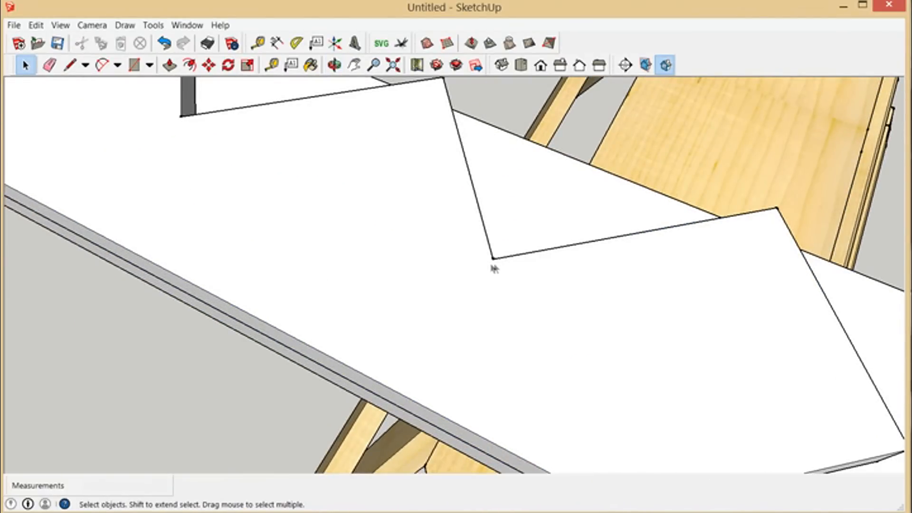
Step: Draw two short overcut lines extending the tread and riser edges past a notch's inner corner, the tread line about 7/16" long
click(70, 65)
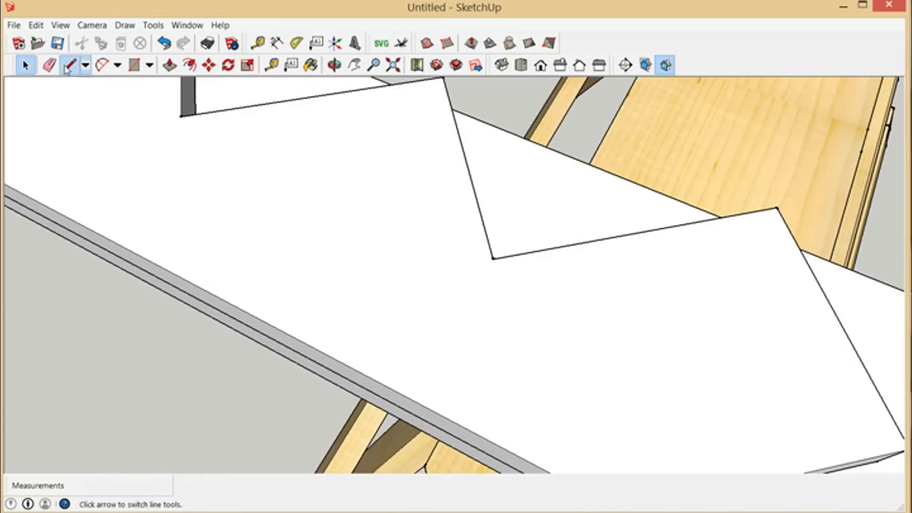
click(494, 271)
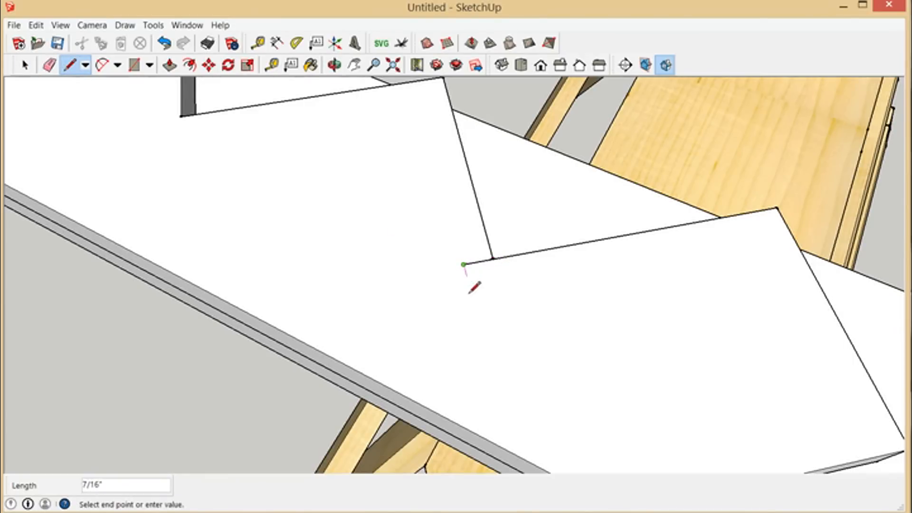
click(471, 285)
click(493, 260)
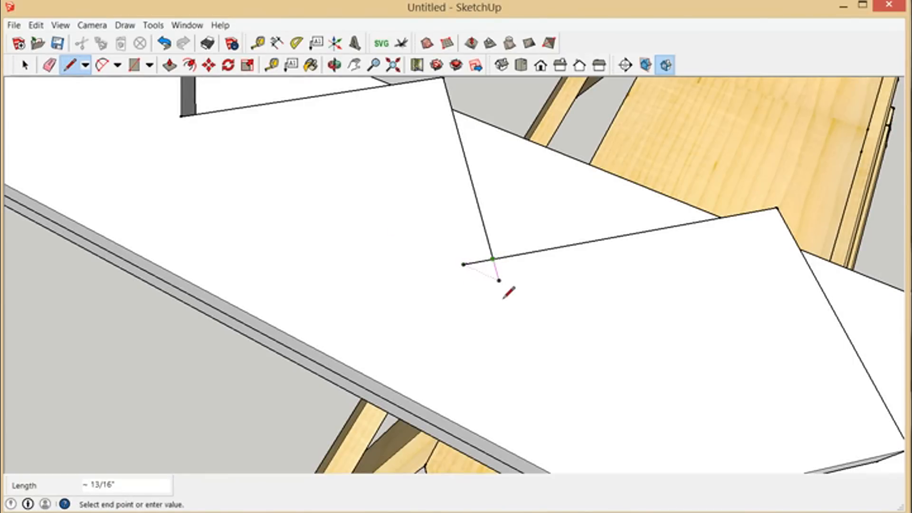
key(Escape)
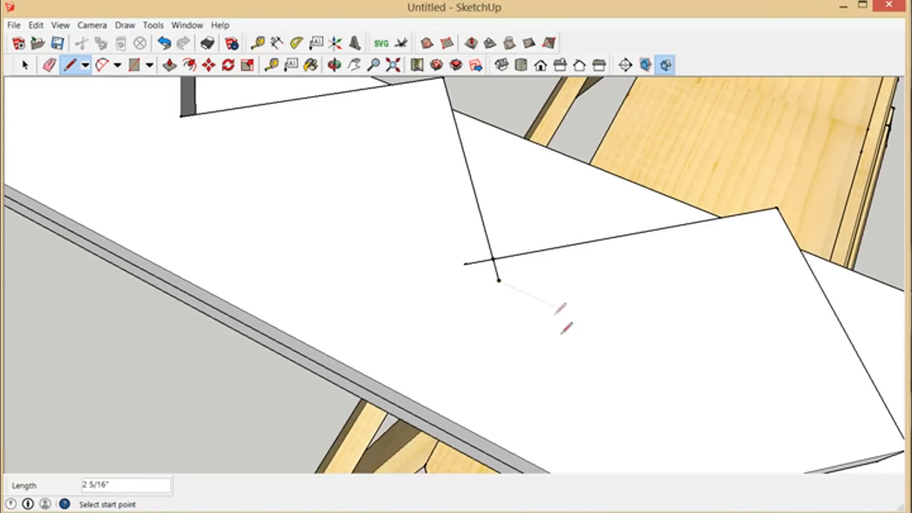
Step: Erase the two overcut lines at the notch's inner corner
scroll(559, 310, down, 1)
scroll(593, 365, down, 1)
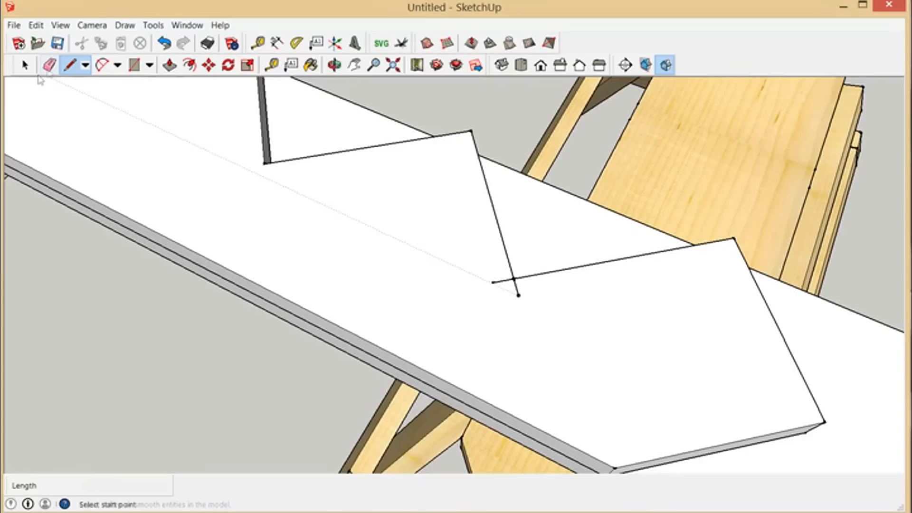
click(49, 65)
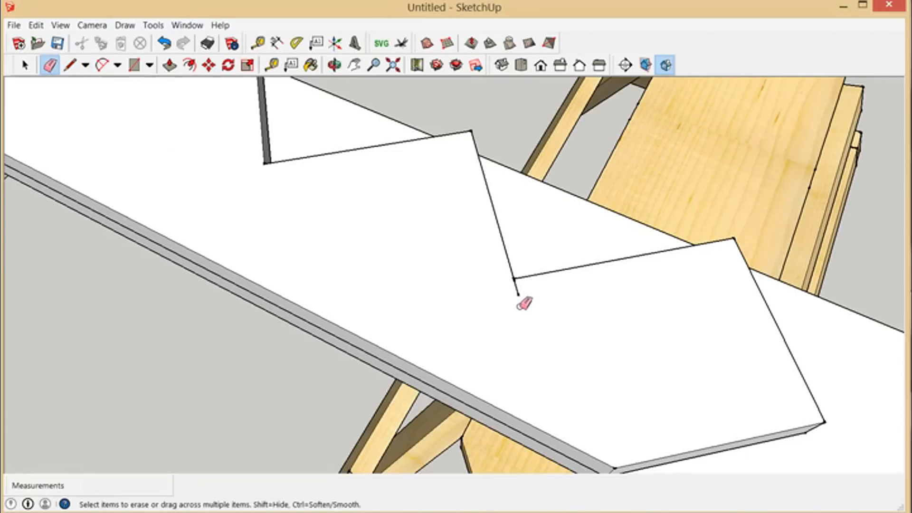
click(517, 289)
Step: Examine the notches of the sawtooth stringer on the board and compare them with the staircase against the box
scroll(542, 328, up, 3)
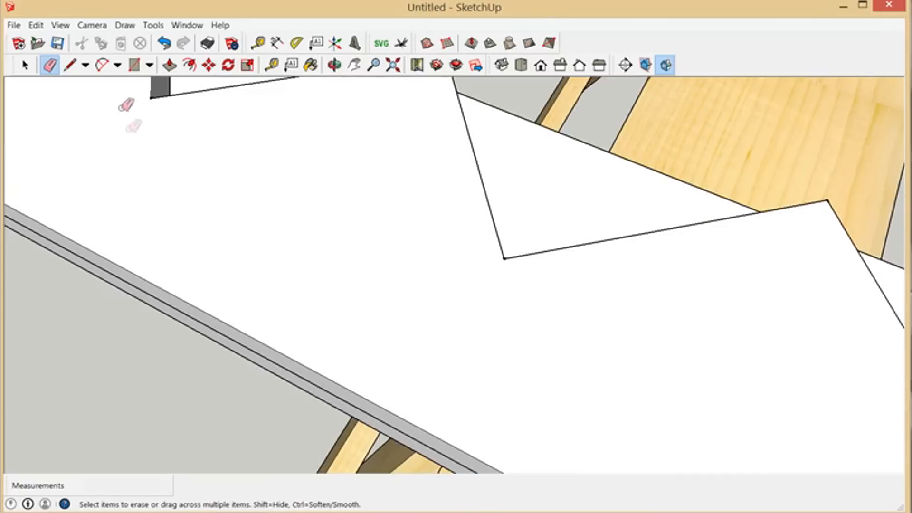
click(70, 65)
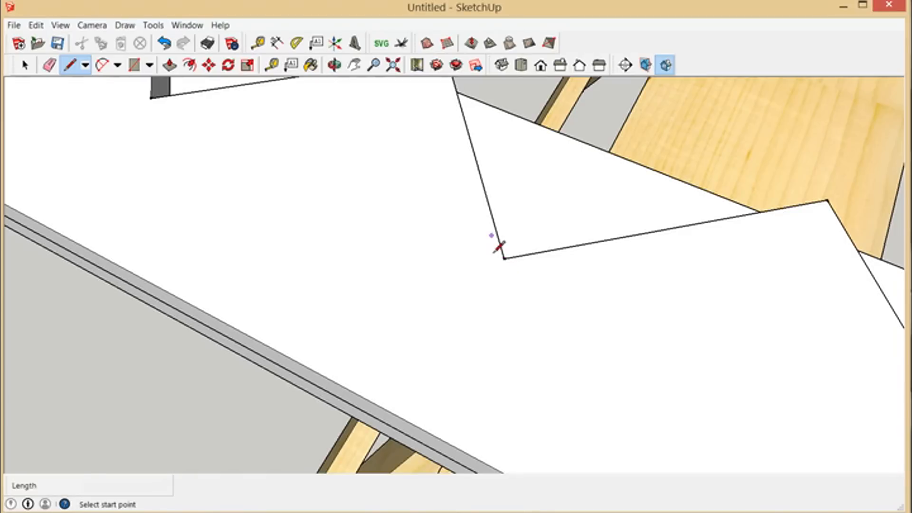
scroll(506, 359, down, 3)
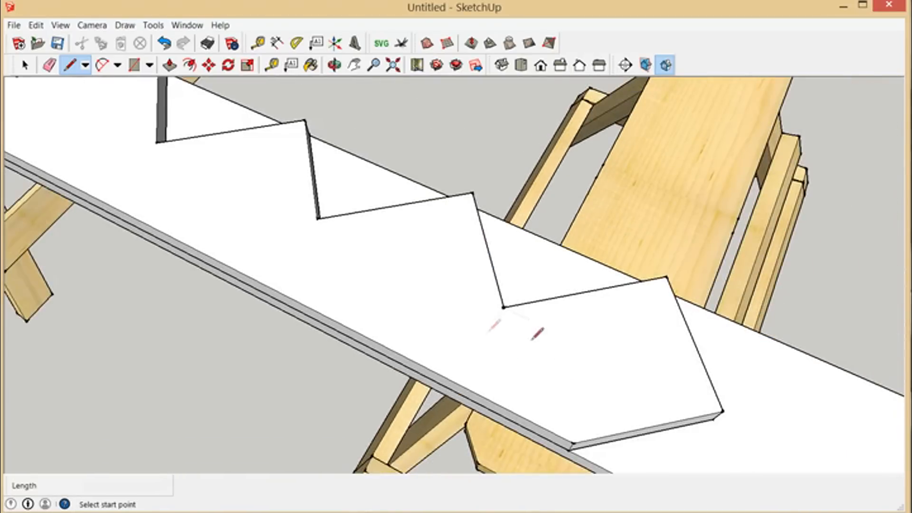
scroll(596, 407, down, 5)
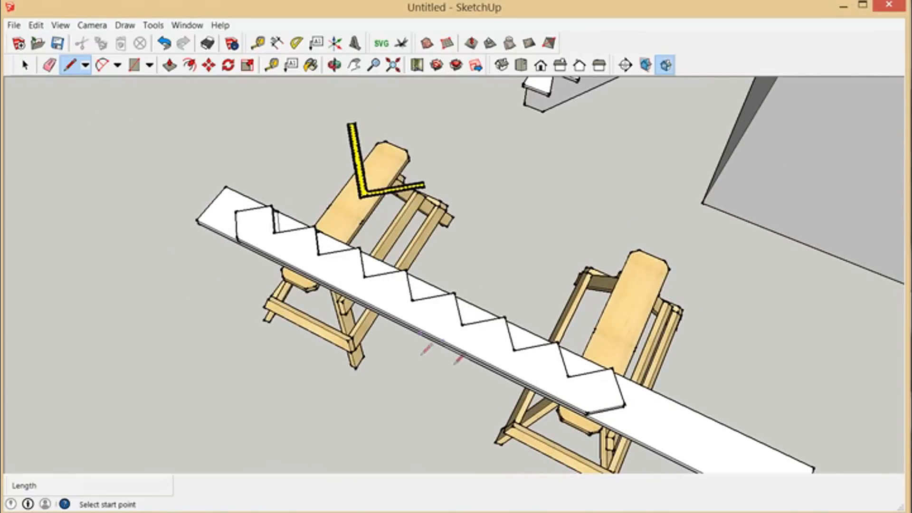
click(335, 65)
drag(342, 96, 683, 200)
scroll(585, 439, down, 3)
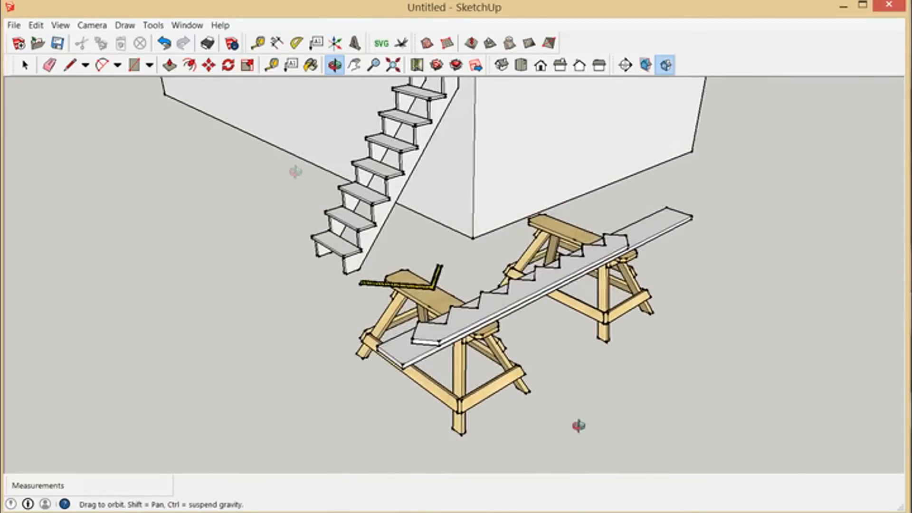
scroll(378, 173, up, 9)
scroll(442, 413, down, 3)
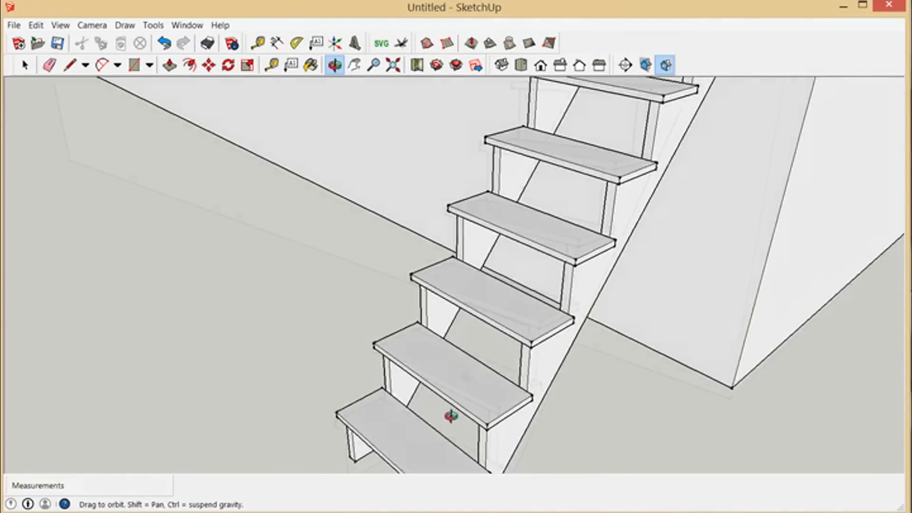
scroll(485, 248, down, 3)
scroll(467, 374, up, 5)
scroll(546, 305, up, 6)
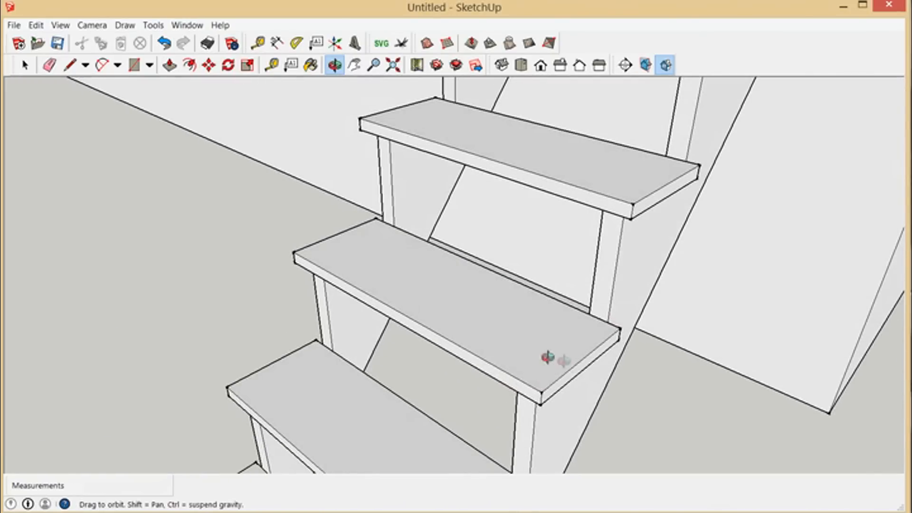
Step: Examine from several angles how a single tread sits on the two stringers and overhangs their edges
drag(564, 361, 562, 381)
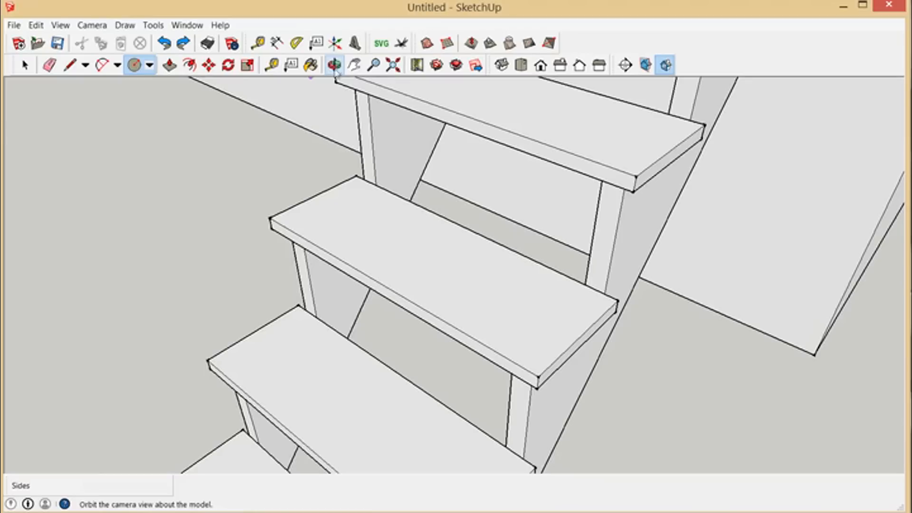
click(335, 65)
drag(458, 271, 510, 229)
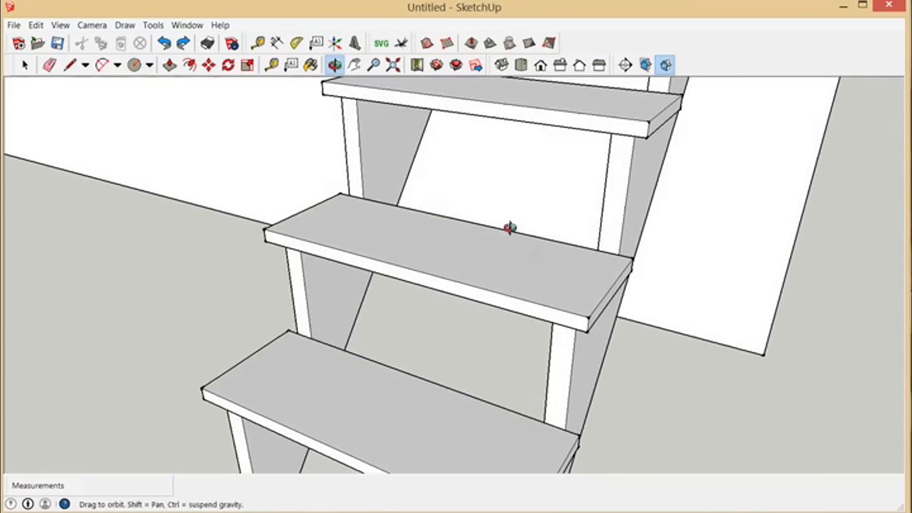
drag(570, 299, 484, 360)
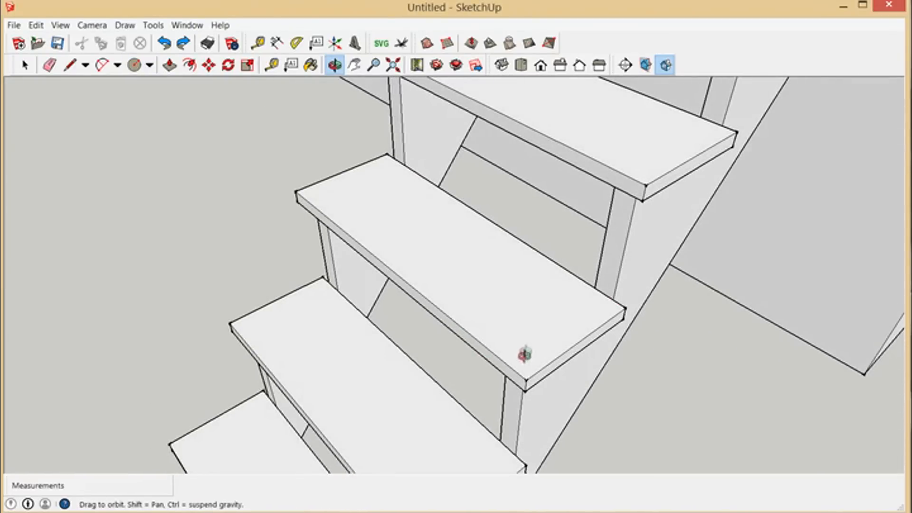
scroll(527, 355, up, 4)
mouse_move(530, 359)
mouse_down()
mouse_move(514, 369)
mouse_move(427, 286)
mouse_move(477, 332)
mouse_up()
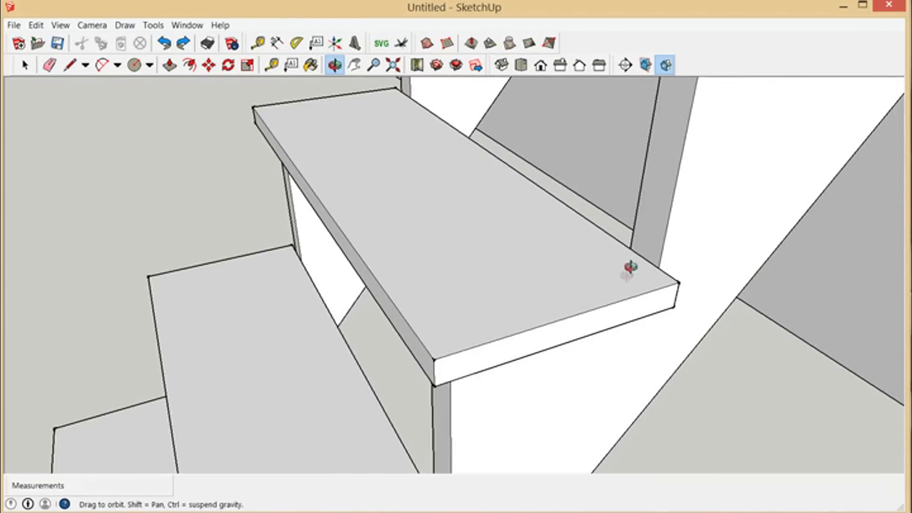
drag(535, 322, 621, 316)
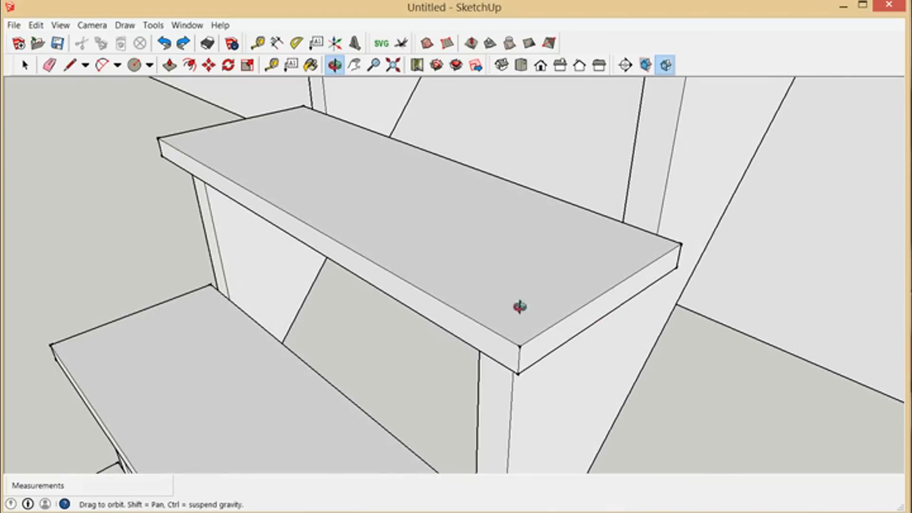
drag(524, 328, 546, 297)
scroll(544, 300, down, 3)
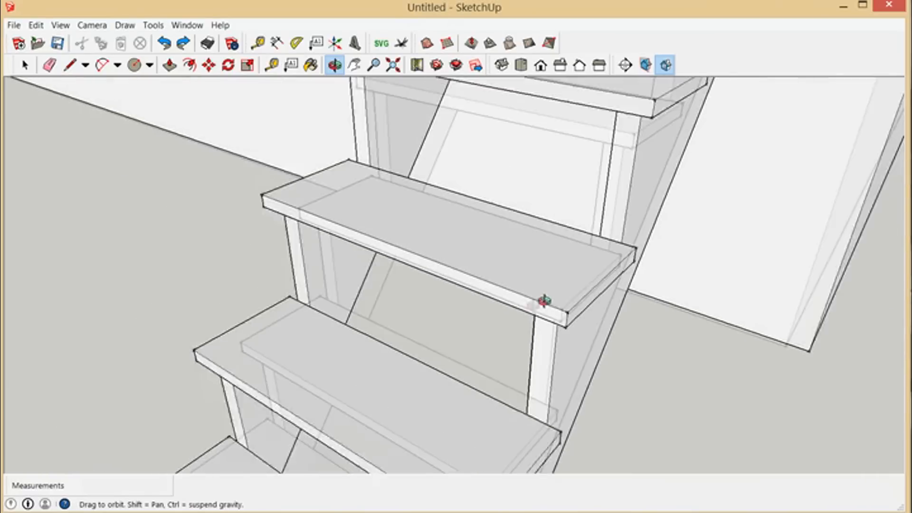
scroll(435, 247, down, 7)
drag(433, 246, 423, 276)
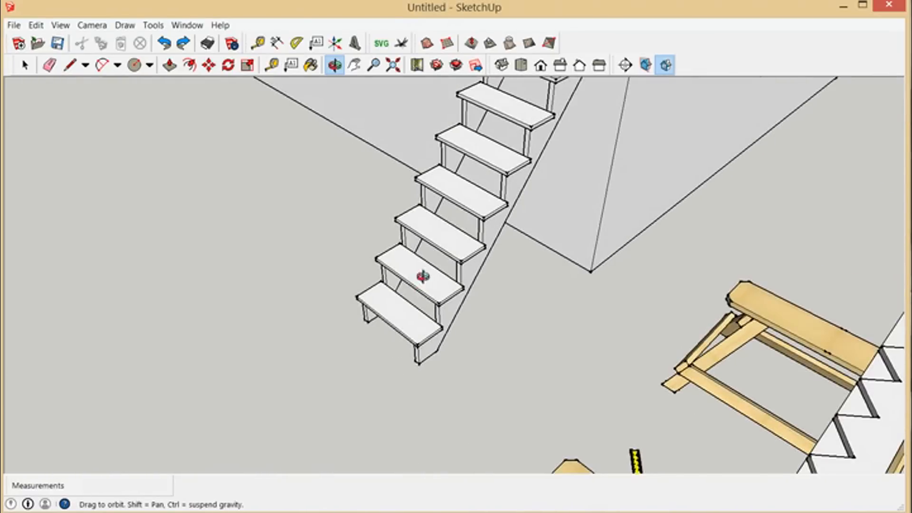
Step: Inspect the sawtooth stringer lying on the board across the sawhorses, with the framing square beside it
scroll(396, 292, down, 3)
drag(414, 307, 393, 261)
scroll(436, 244, down, 3)
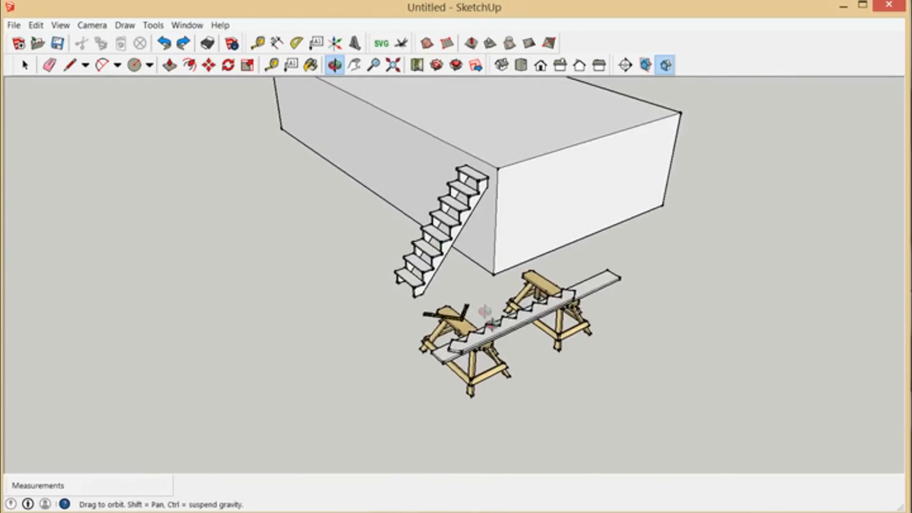
drag(485, 312, 402, 362)
scroll(519, 372, up, 6)
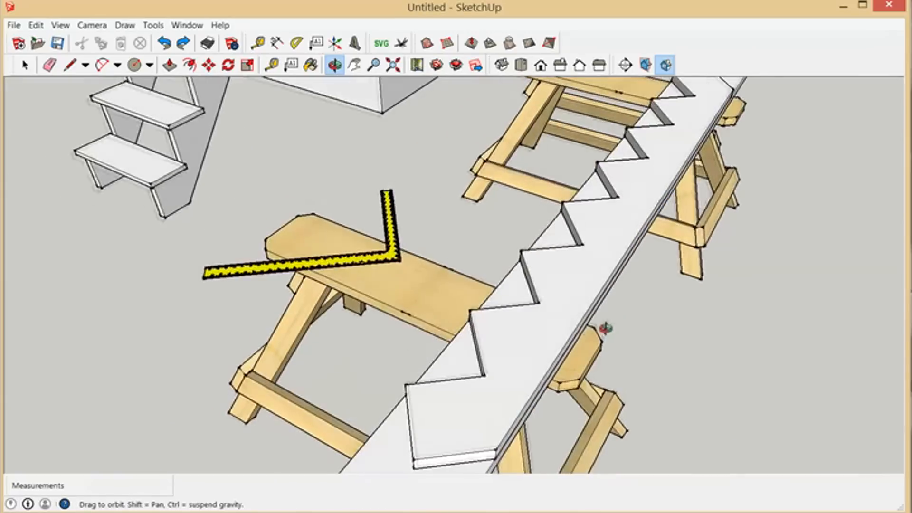
scroll(519, 372, down, 3)
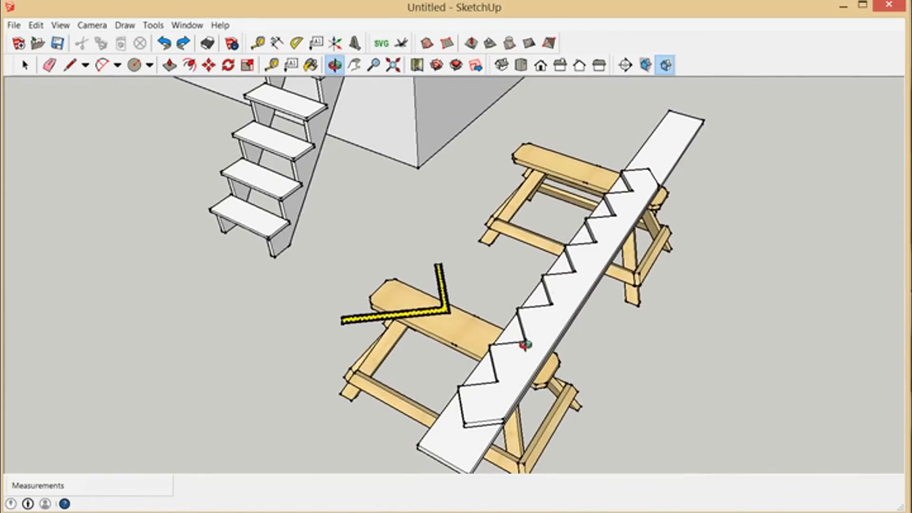
Step: Examine the full staircase from its opposite side, looking at the treads and the stringers' profile
drag(555, 312, 617, 118)
scroll(617, 118, up, 4)
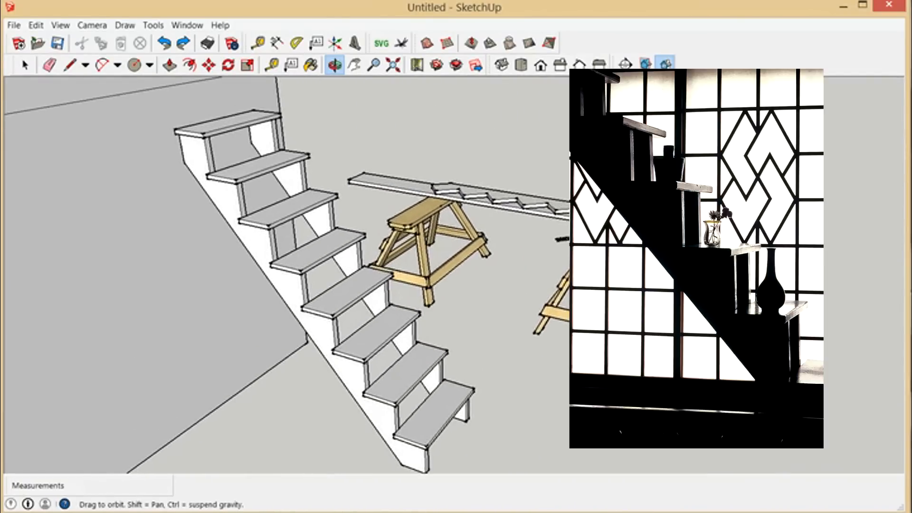
drag(587, 280, 562, 268)
scroll(561, 253, up, 1)
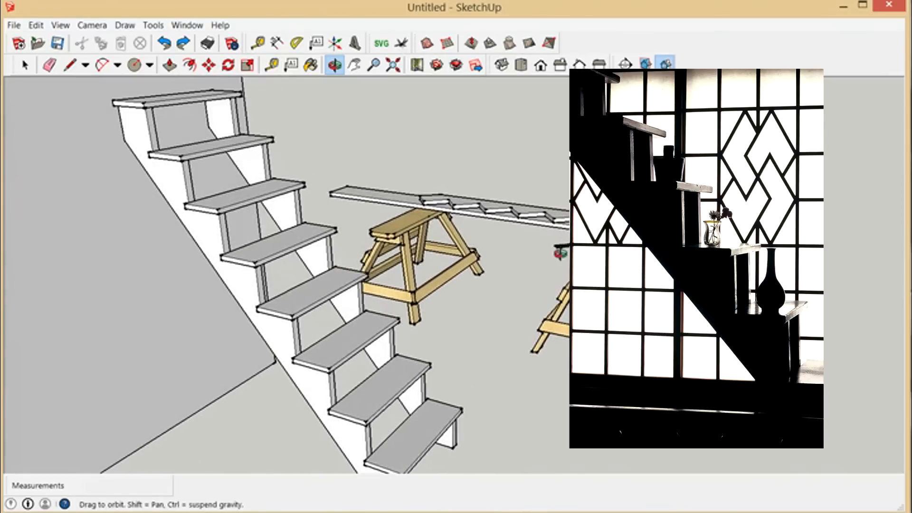
scroll(458, 235, down, 1)
drag(466, 291, 460, 267)
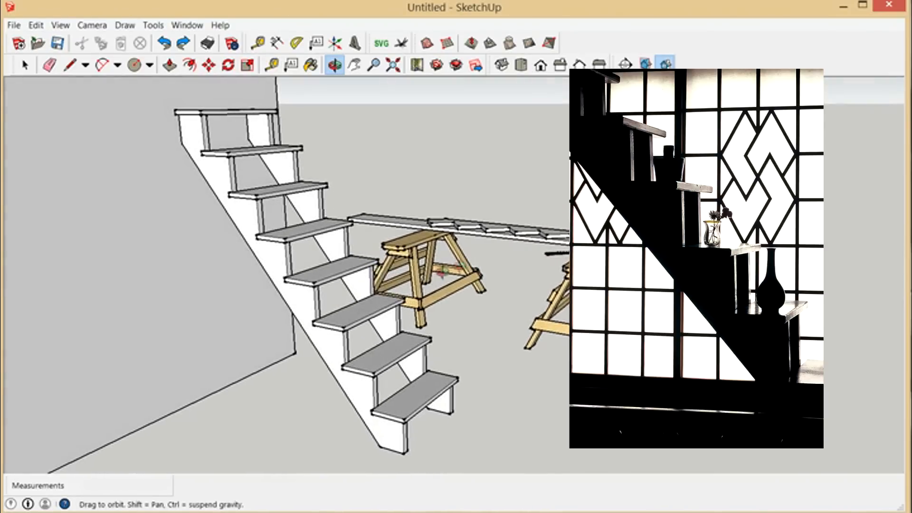
scroll(438, 297, up, 1)
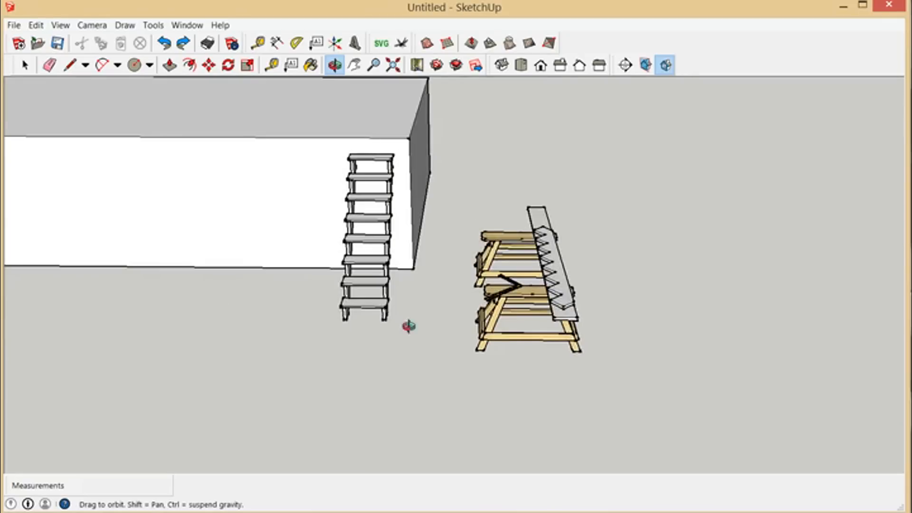
Step: Review the staircase together with the stringer on its board, and inspect the framing square at the near sawhorse
drag(407, 326, 494, 381)
scroll(507, 308, up, 7)
scroll(572, 323, down, 3)
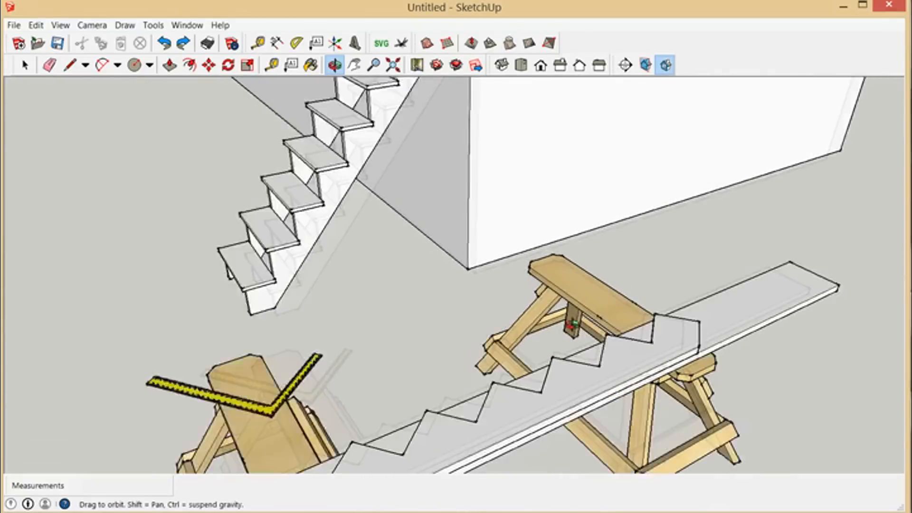
drag(554, 359, 619, 329)
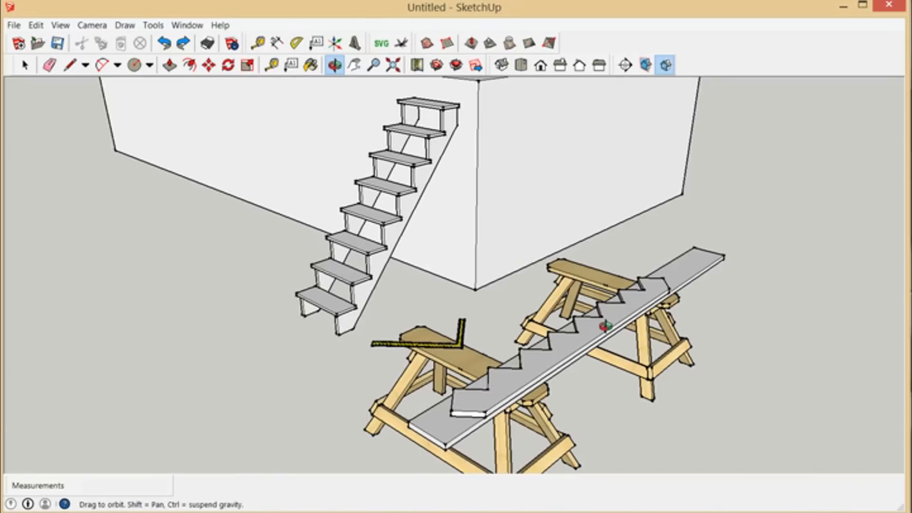
drag(622, 321, 563, 347)
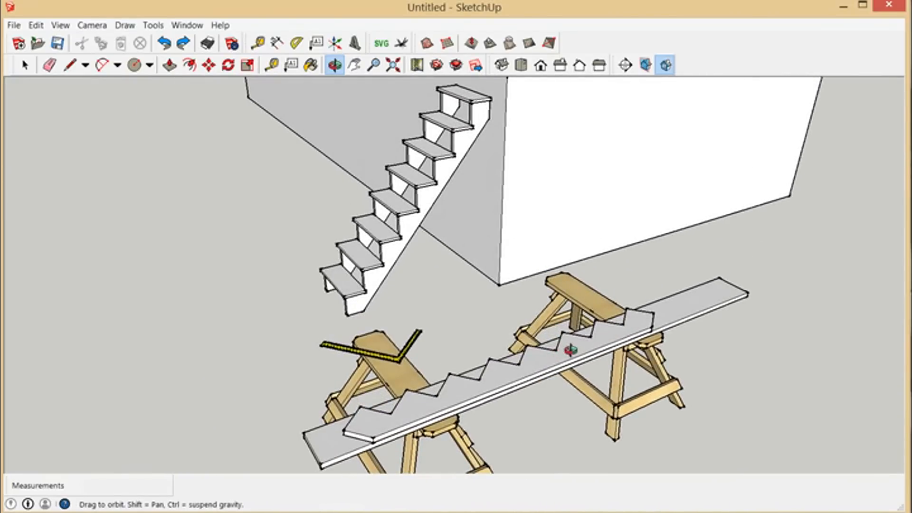
drag(510, 365, 424, 219)
scroll(424, 219, up, 3)
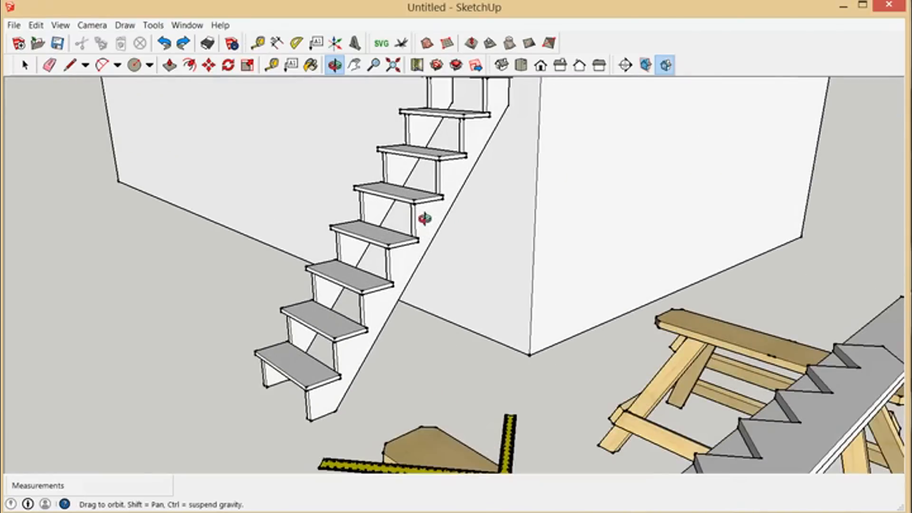
mouse_move(574, 236)
mouse_down()
mouse_move(483, 227)
mouse_move(518, 208)
mouse_move(602, 354)
mouse_move(562, 263)
mouse_move(380, 156)
mouse_up()
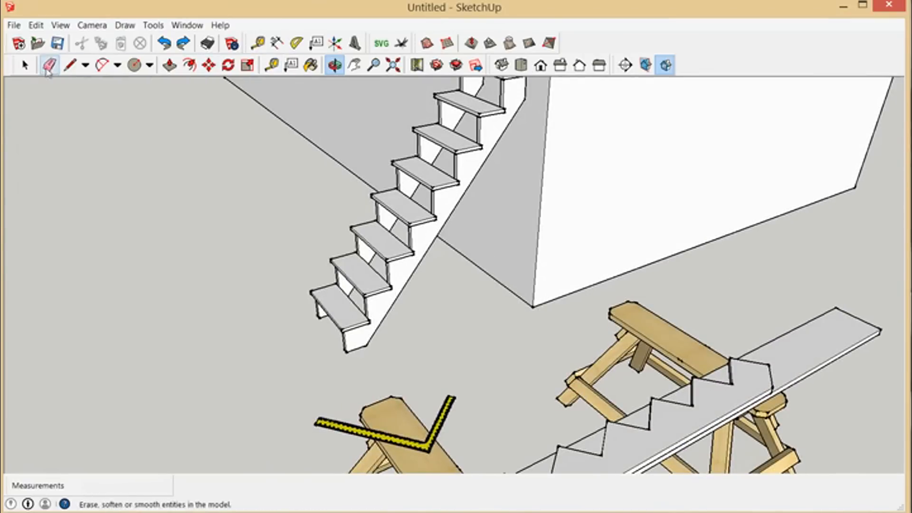
scroll(480, 205, down, 2)
drag(561, 346, 595, 321)
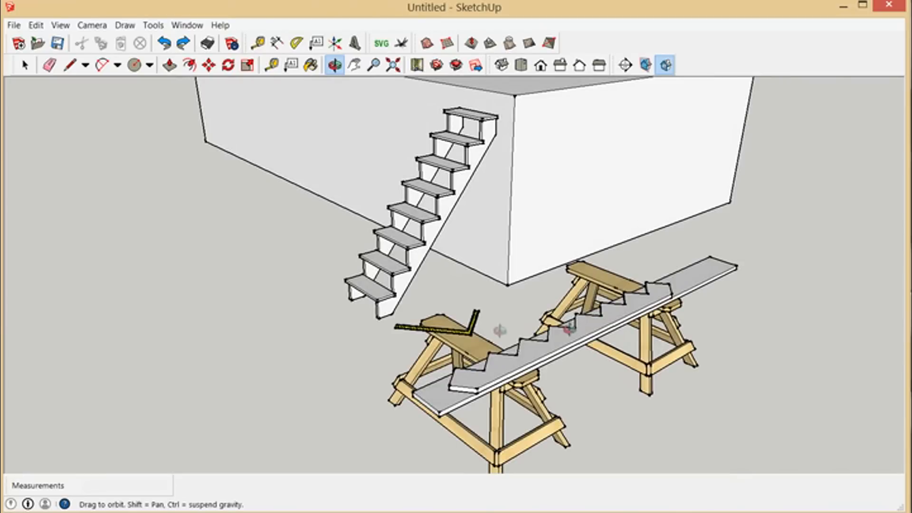
drag(535, 366, 525, 380)
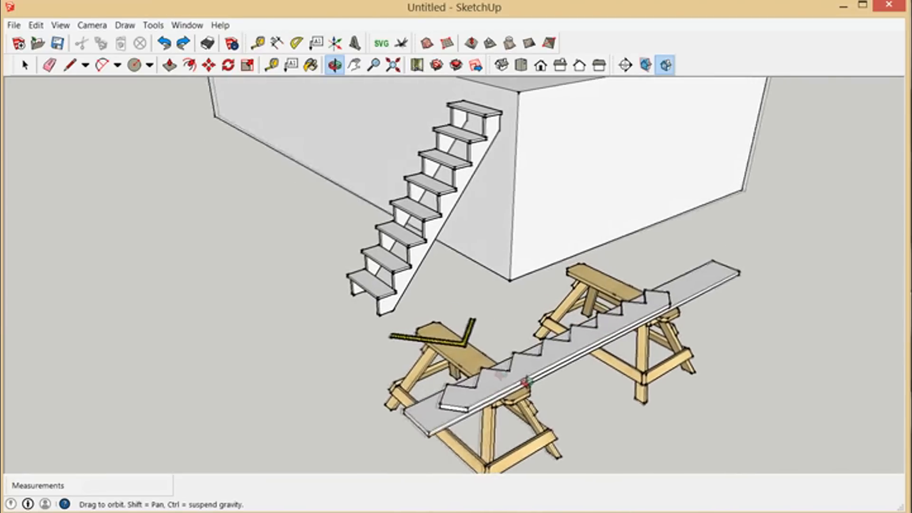
scroll(474, 363, up, 2)
drag(451, 348, 460, 375)
scroll(460, 377, up, 5)
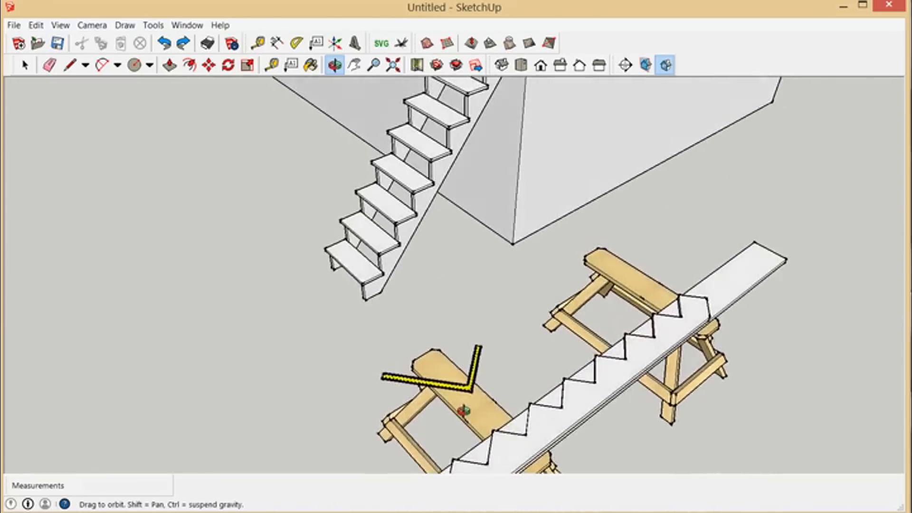
scroll(493, 390, up, 5)
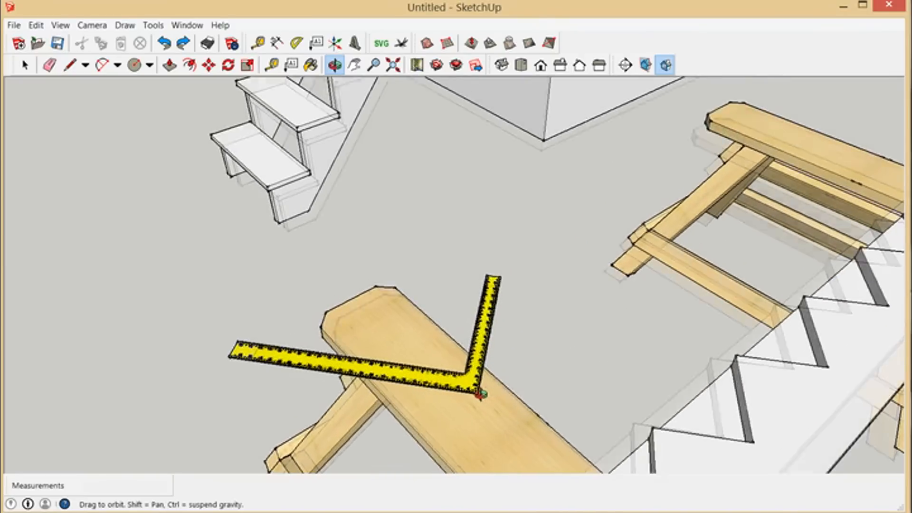